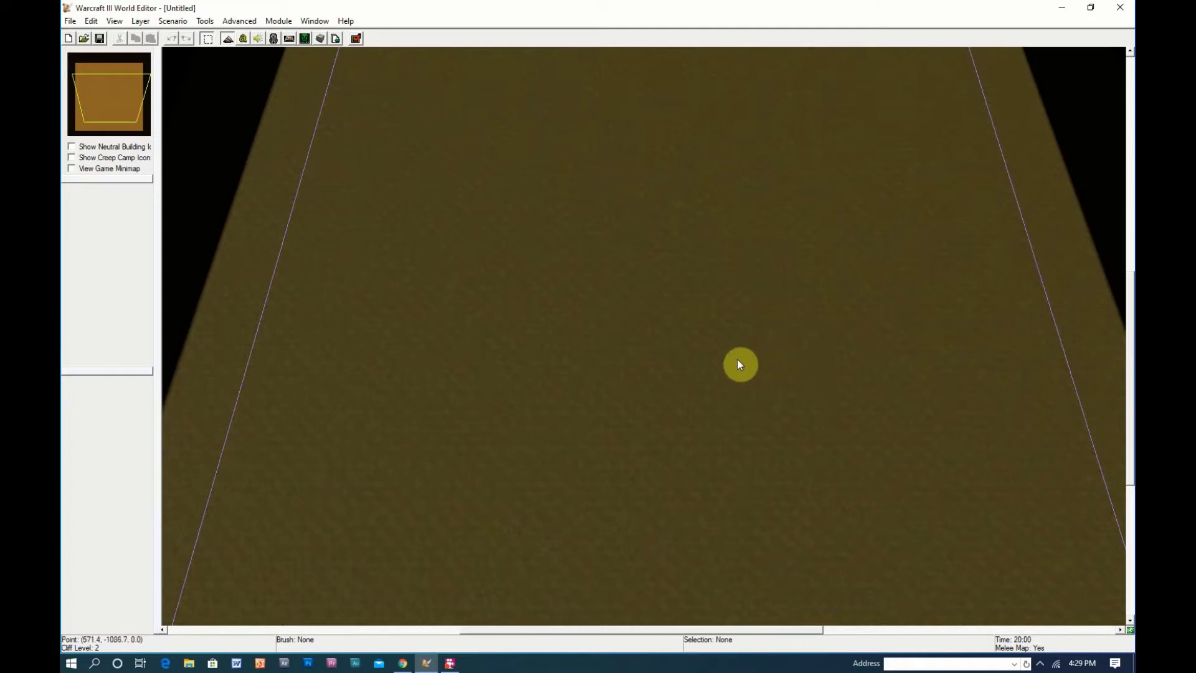
right_drag(697, 274, 675, 231)
scroll(673, 238, down, 1)
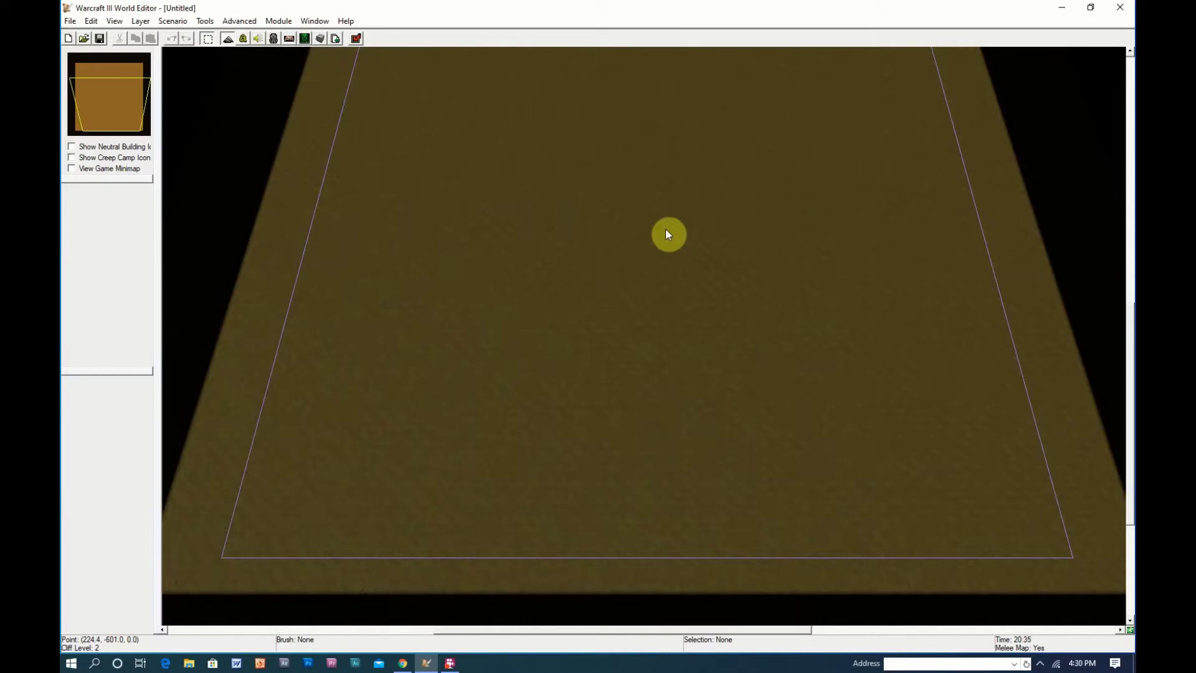
right_drag(592, 196, 610, 228)
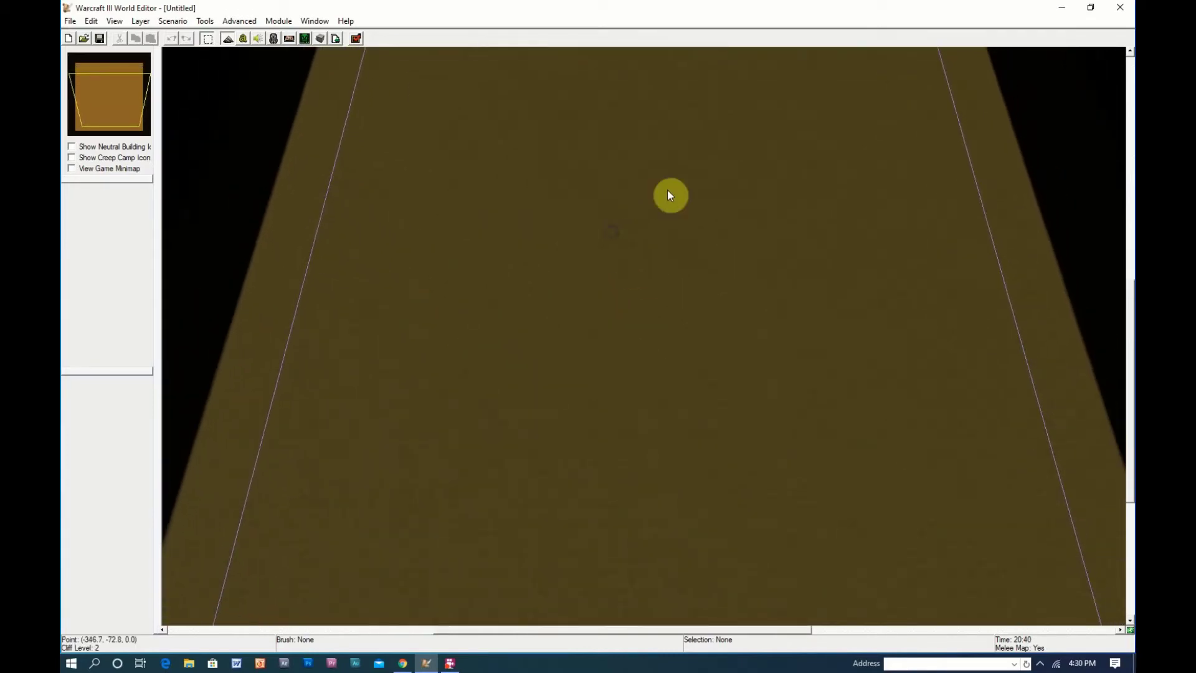
scroll(679, 324, up, 4)
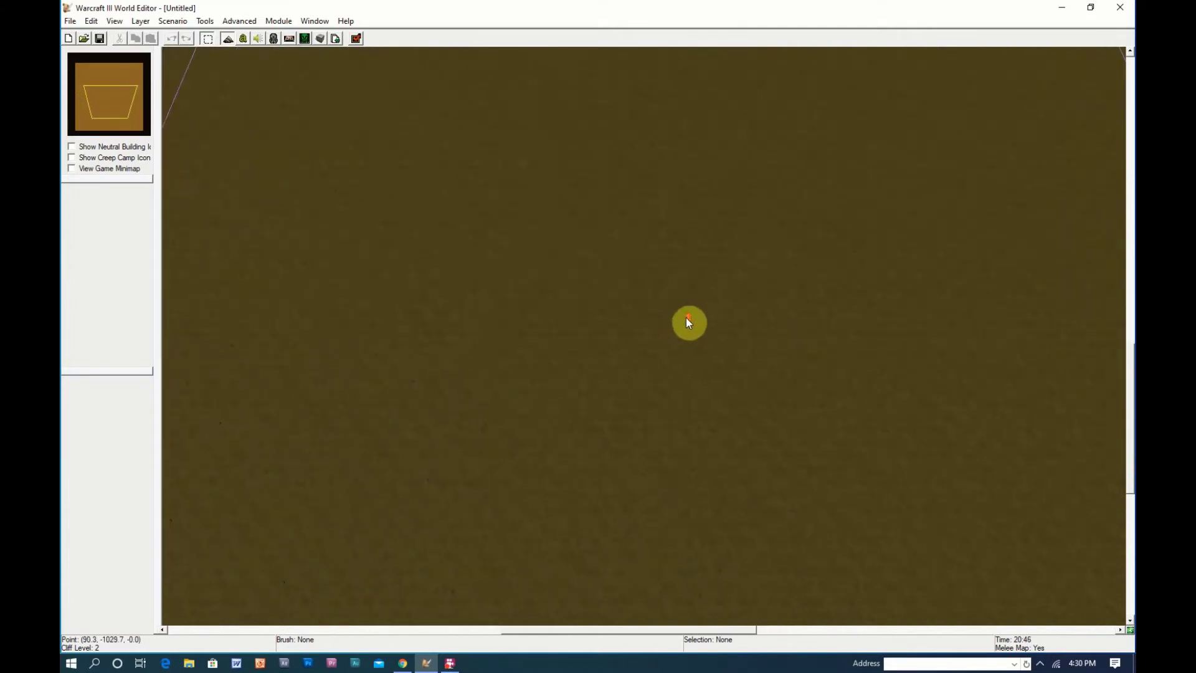
scroll(688, 315, down, 5)
scroll(660, 297, up, 3)
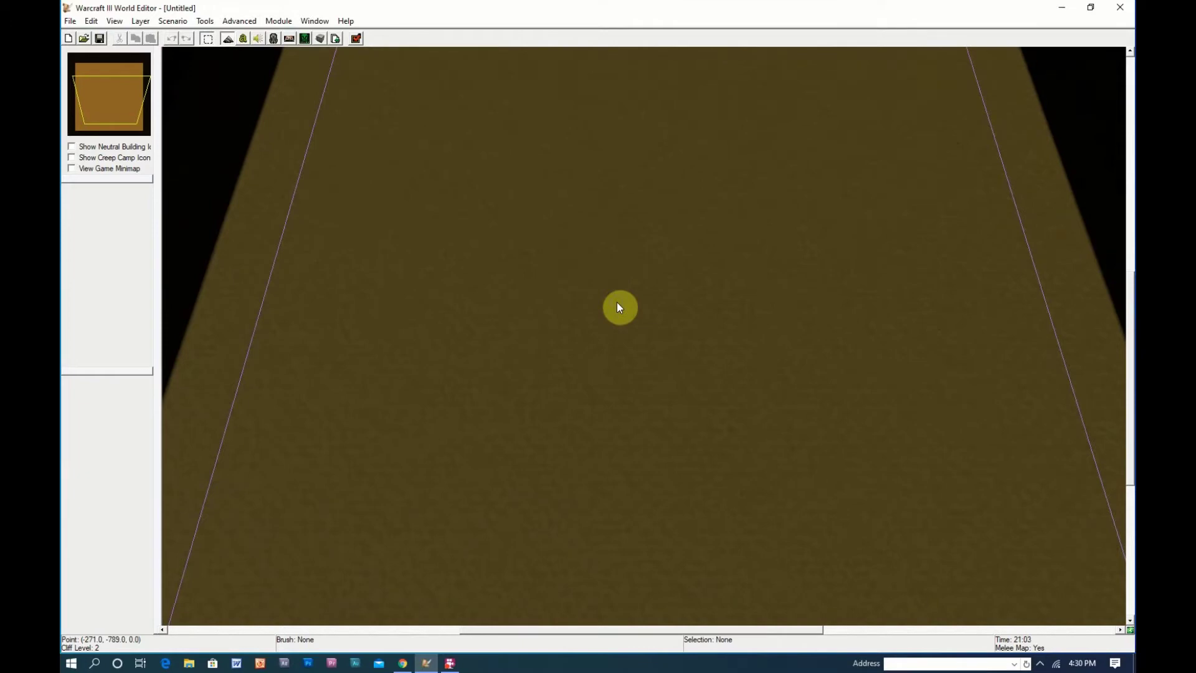
scroll(521, 262, down, 2)
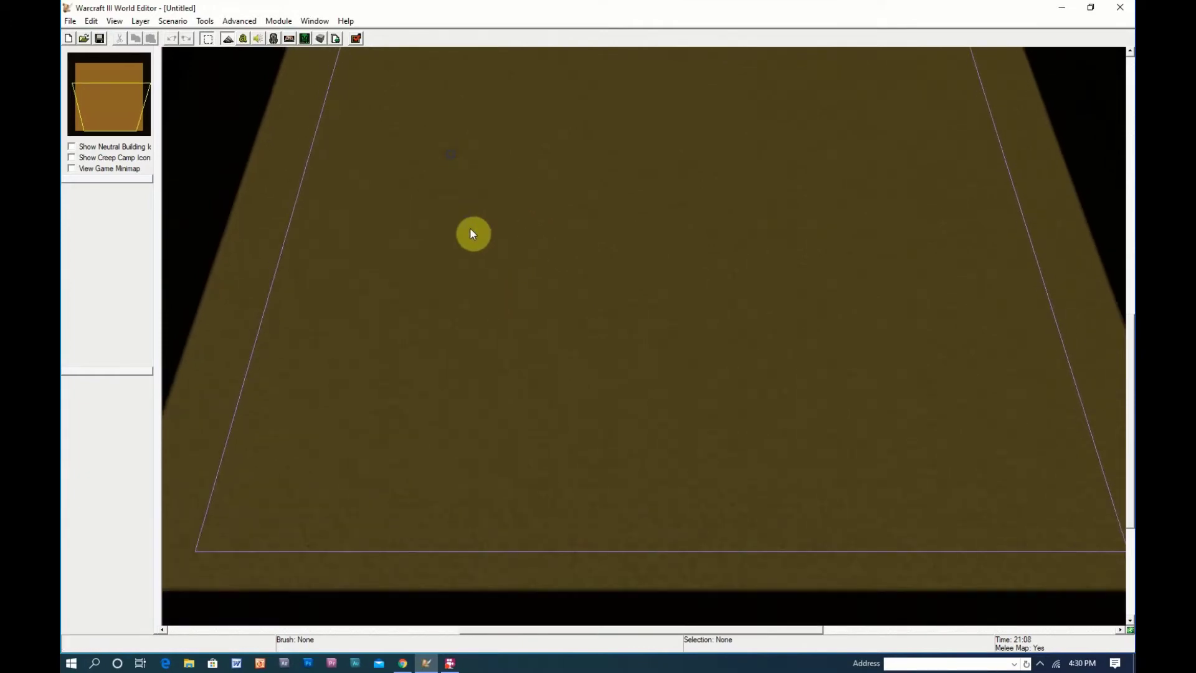
scroll(498, 261, up, 2)
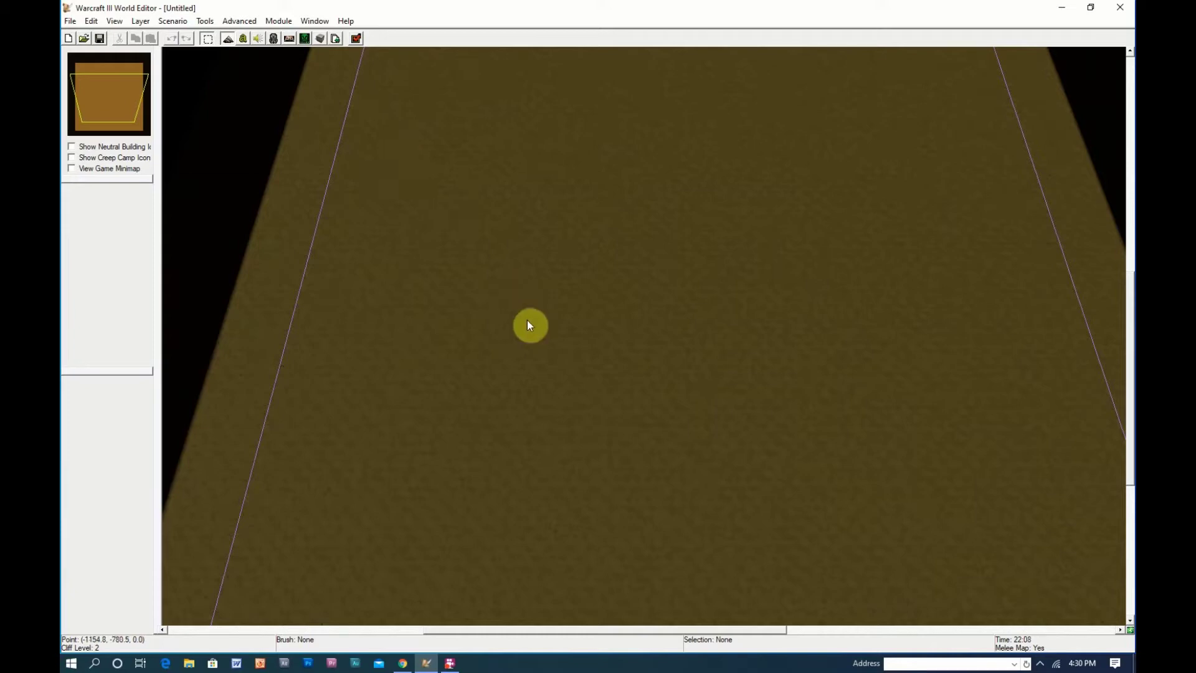
scroll(536, 318, up, 3)
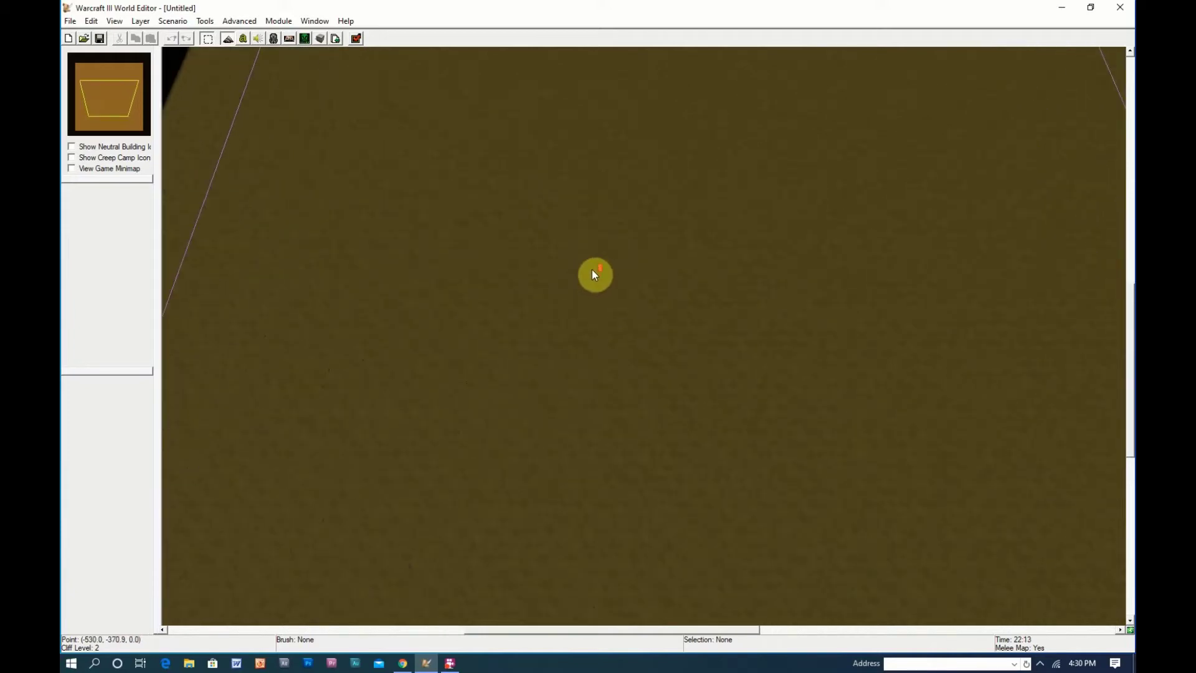
- Place a Gate (Horizontal) from the Lordaeron Summer Trees/Destructibles doodads near the middle of the map
key(d)
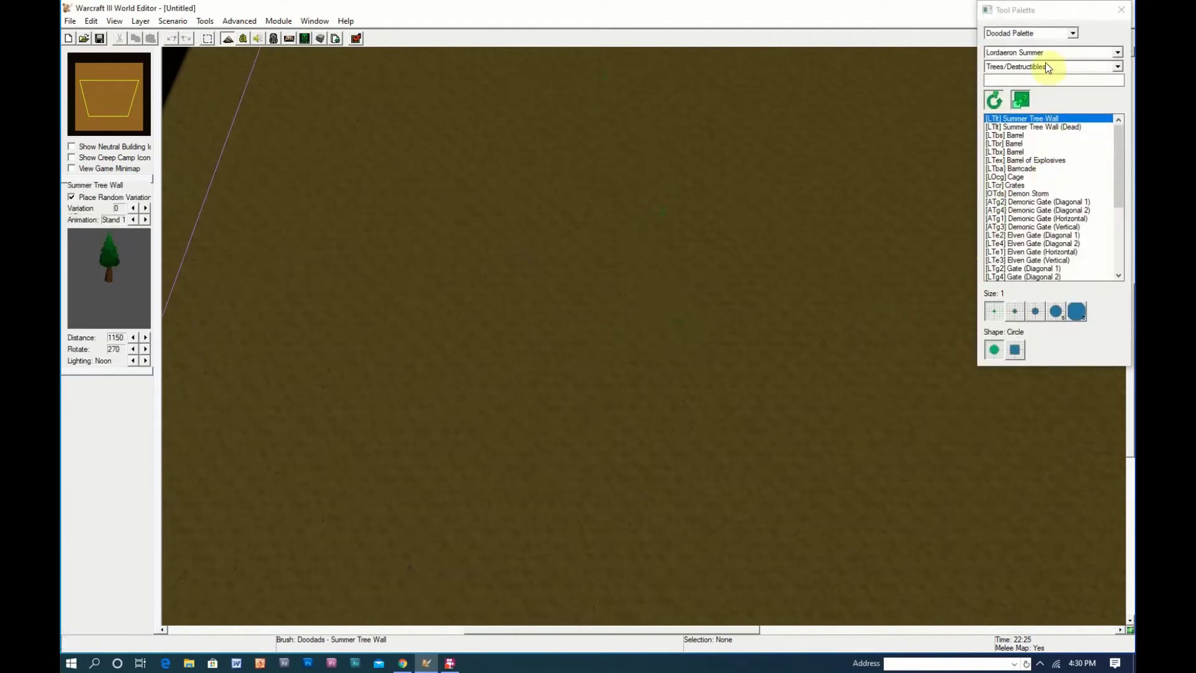
click(1015, 66)
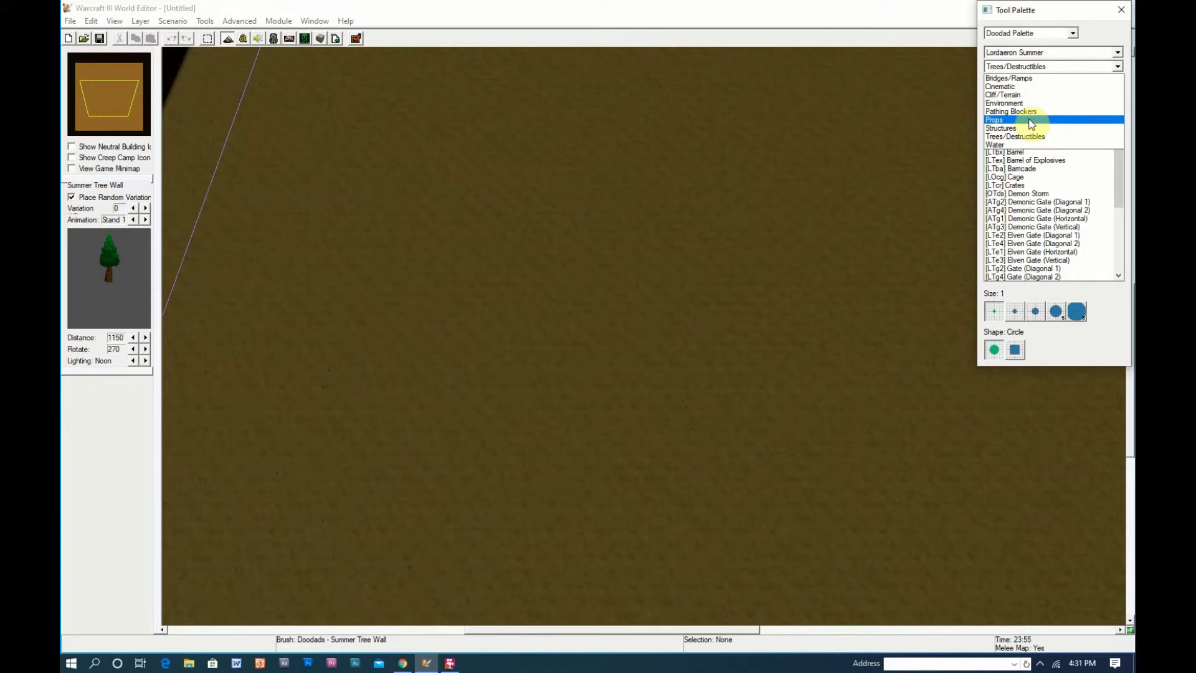
click(1079, 219)
scroll(1079, 219, down, 2)
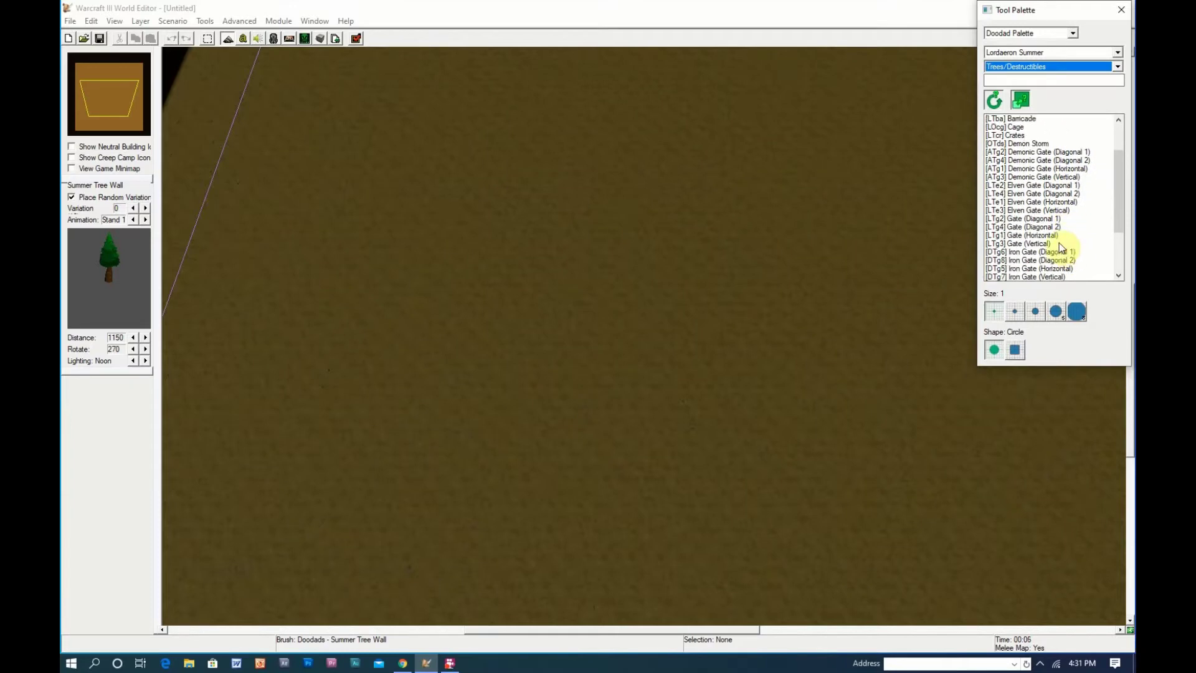
click(1023, 243)
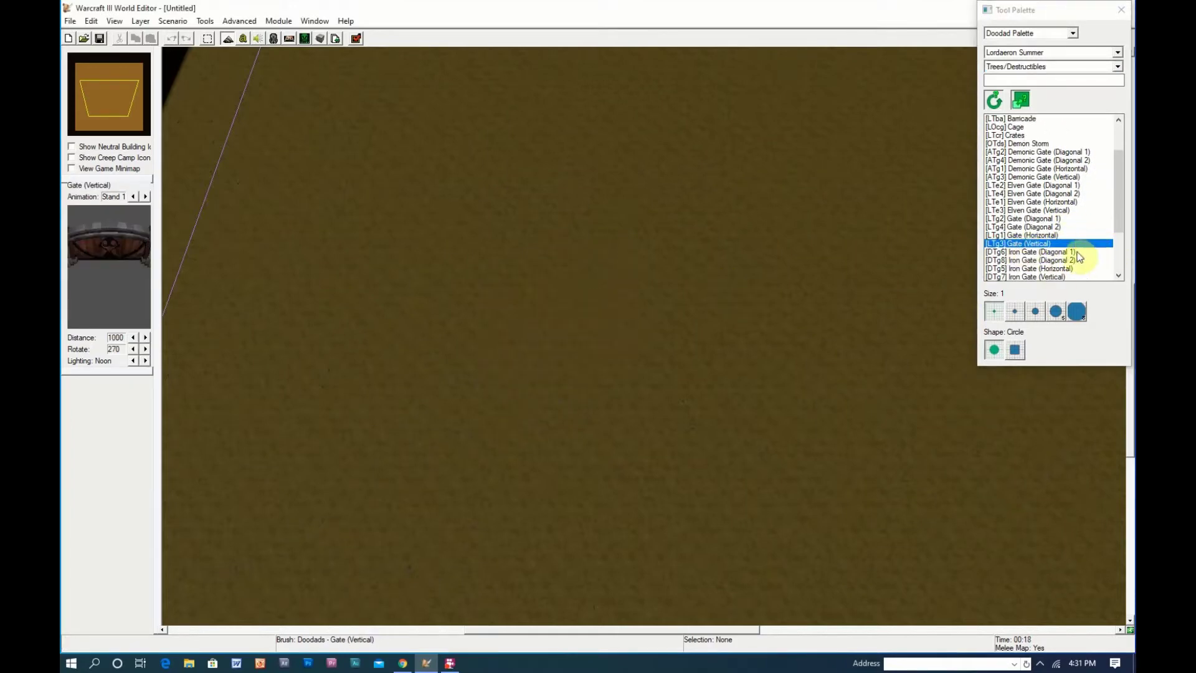
click(1040, 235)
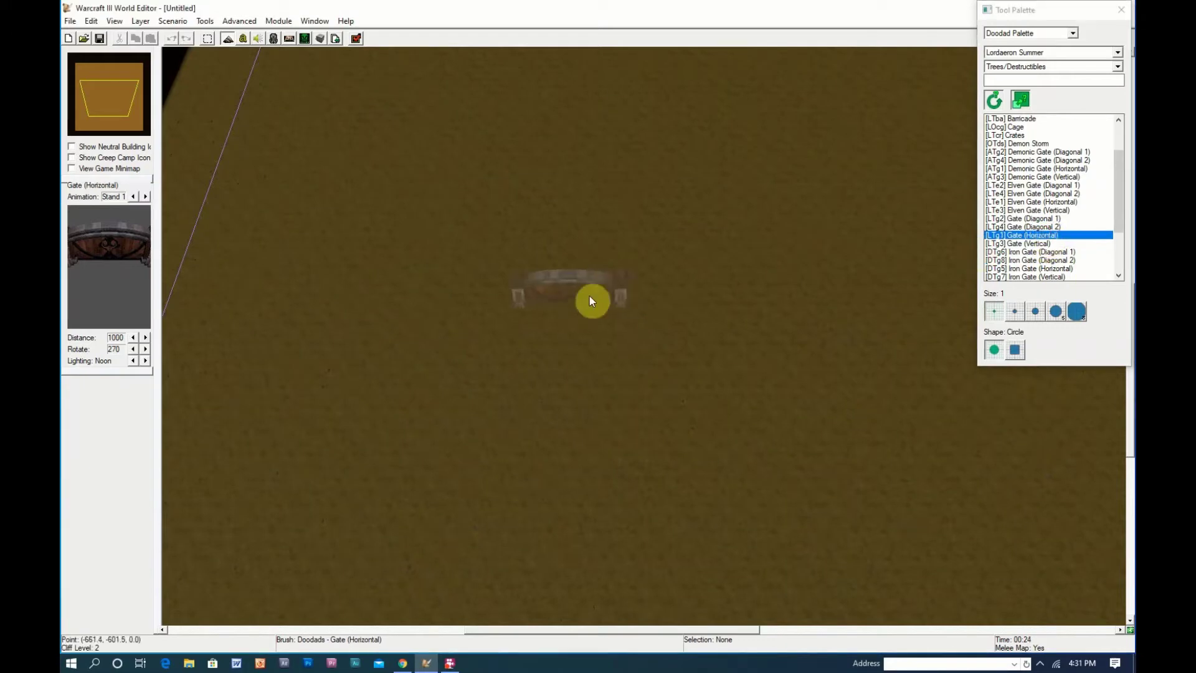
scroll(582, 264, up, 2)
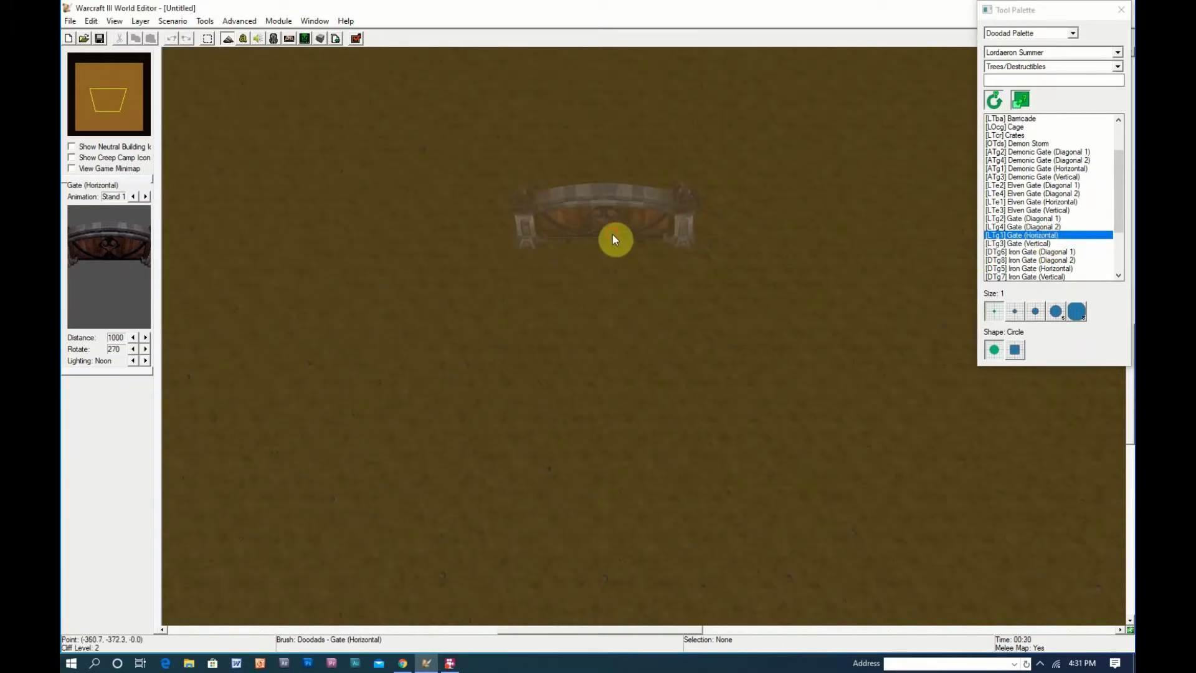
click(612, 234)
scroll(795, 394, down, 2)
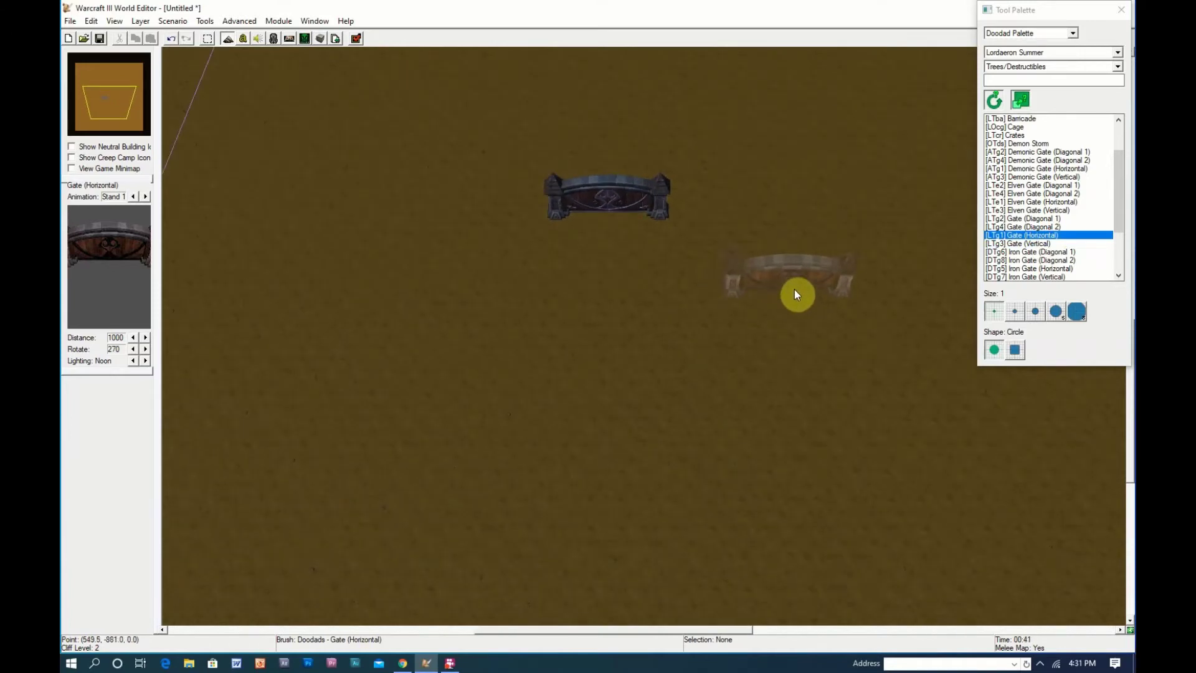
- Place a Human Paladin hero for Player 1 (Red) a short distance south of the gate
key(u)
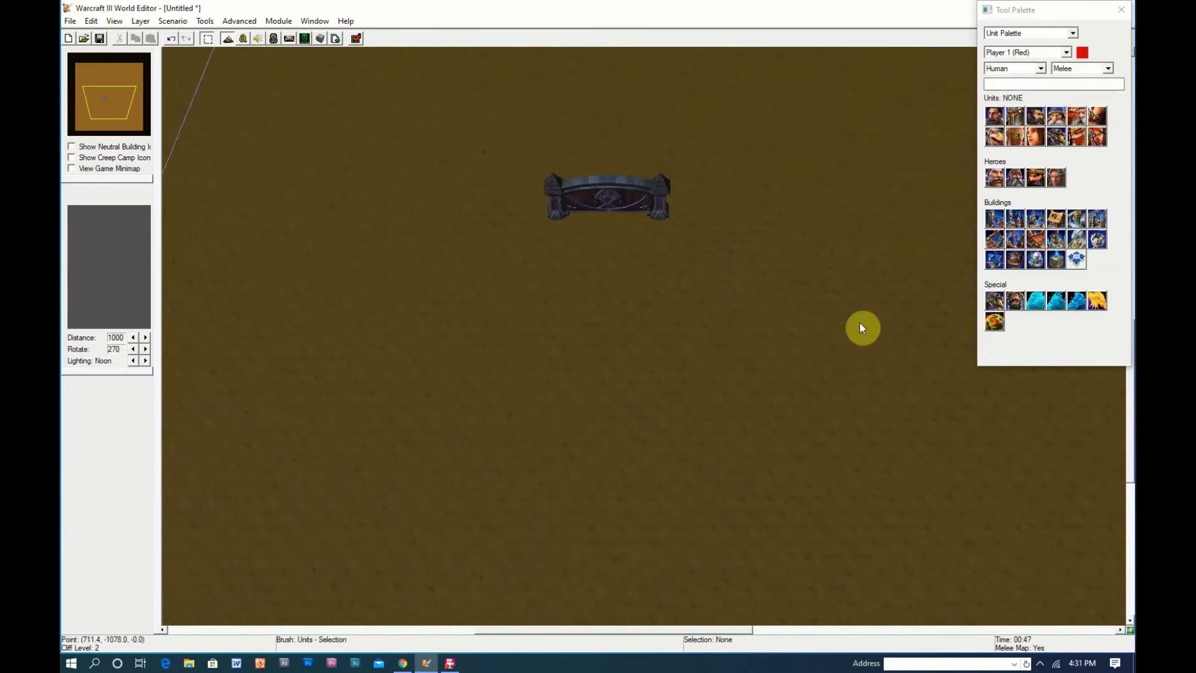
click(995, 179)
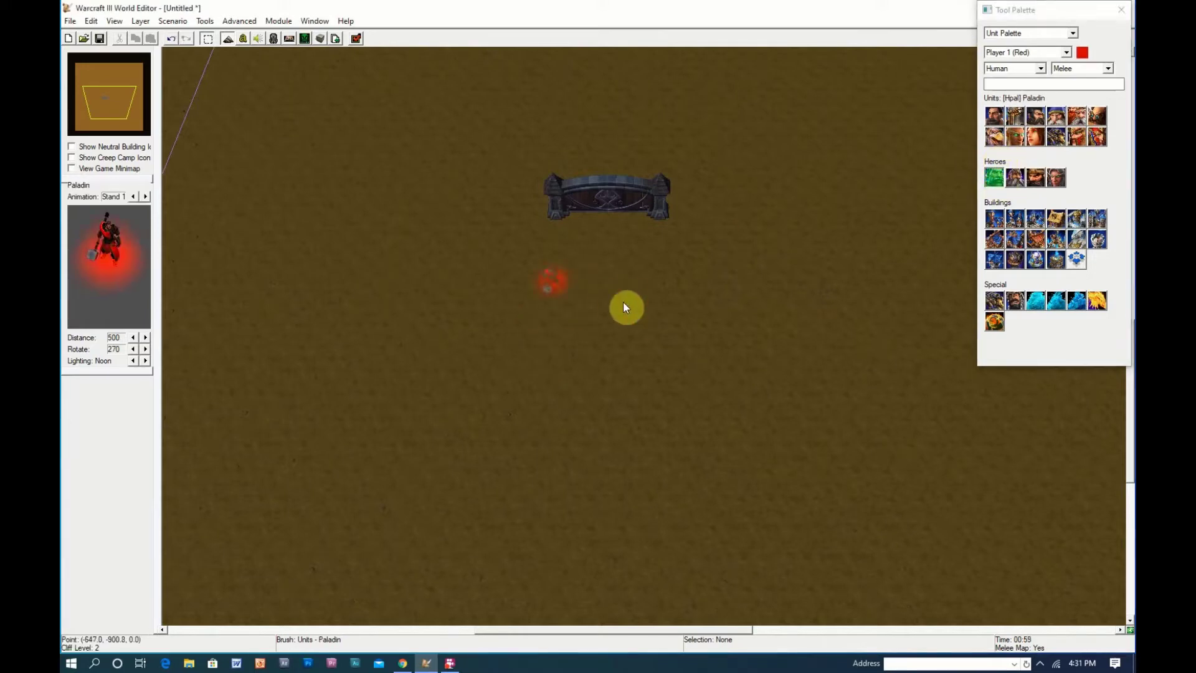
scroll(626, 293, up, 3)
scroll(595, 322, up, 2)
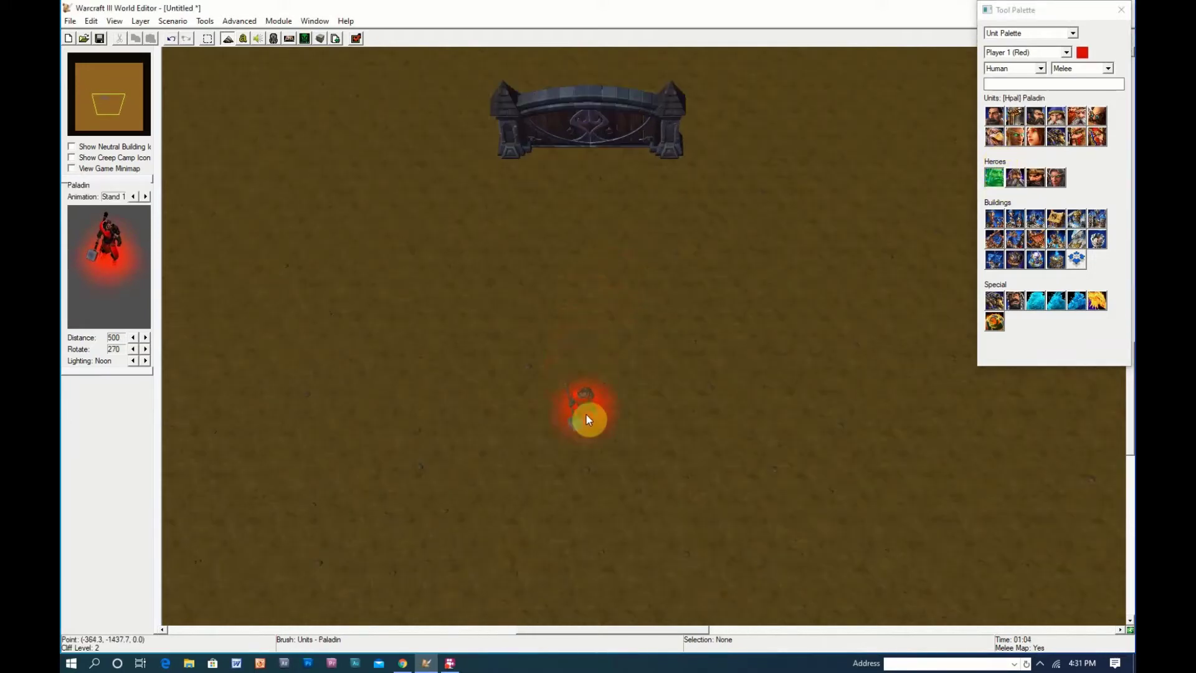
click(585, 413)
key(space)
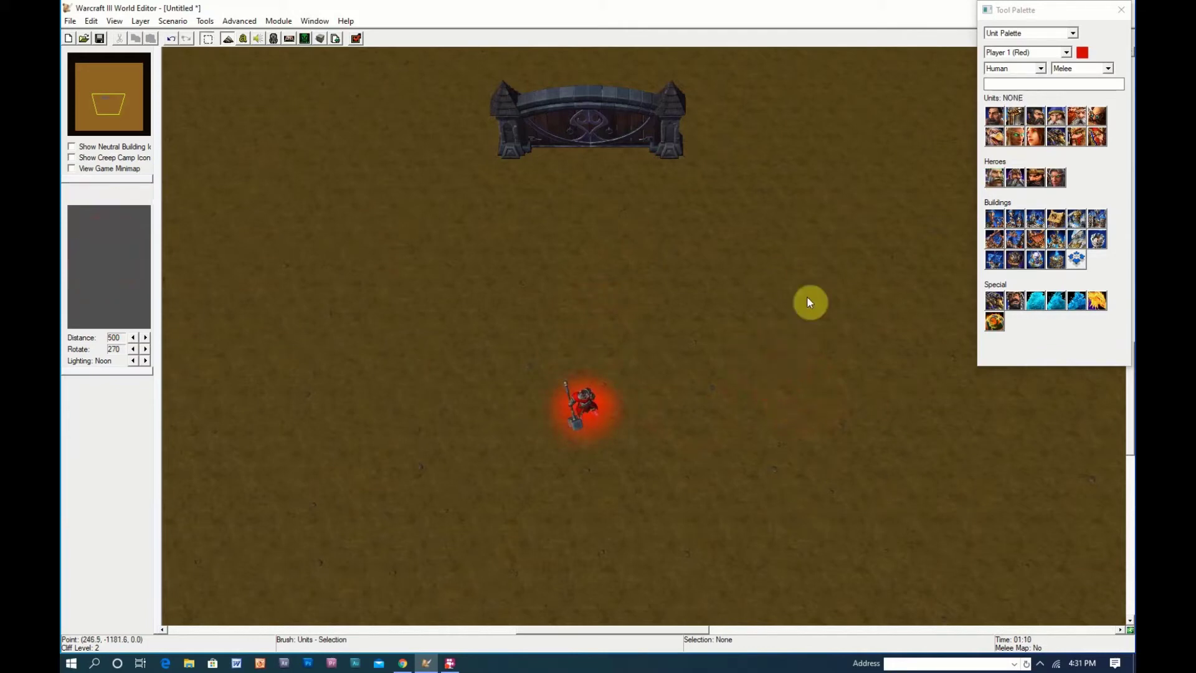
- Place the Player 1 (Red) start location over the Paladin
click(1077, 258)
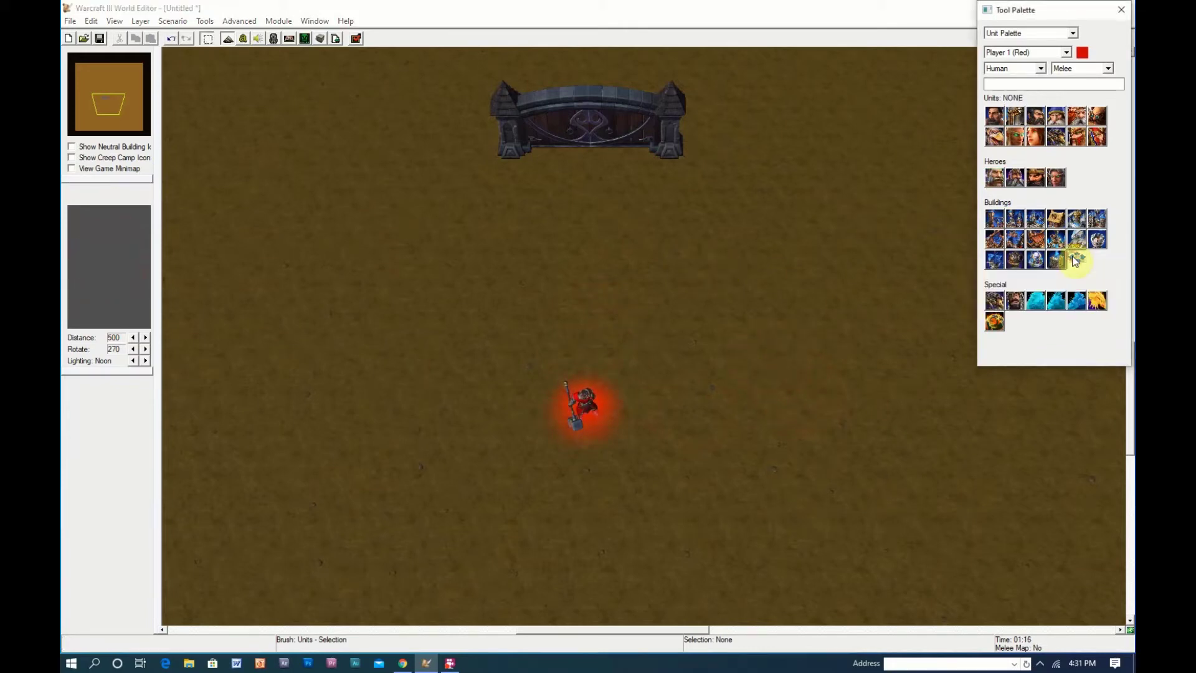
click(587, 427)
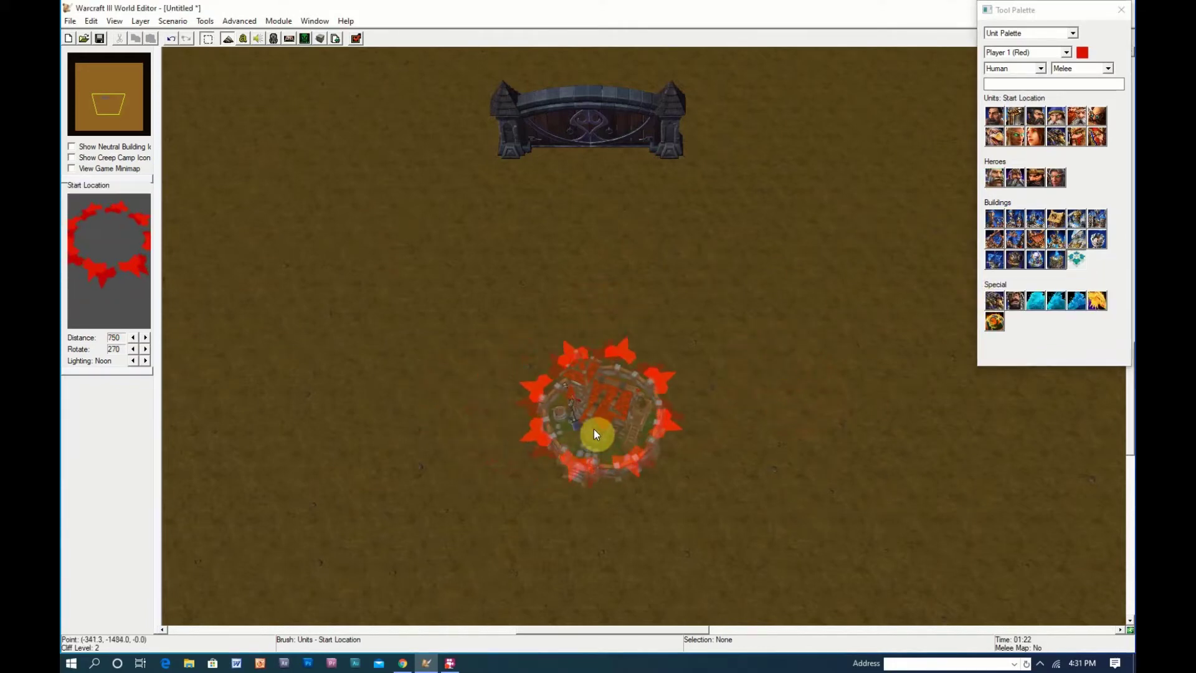
scroll(769, 349, down, 6)
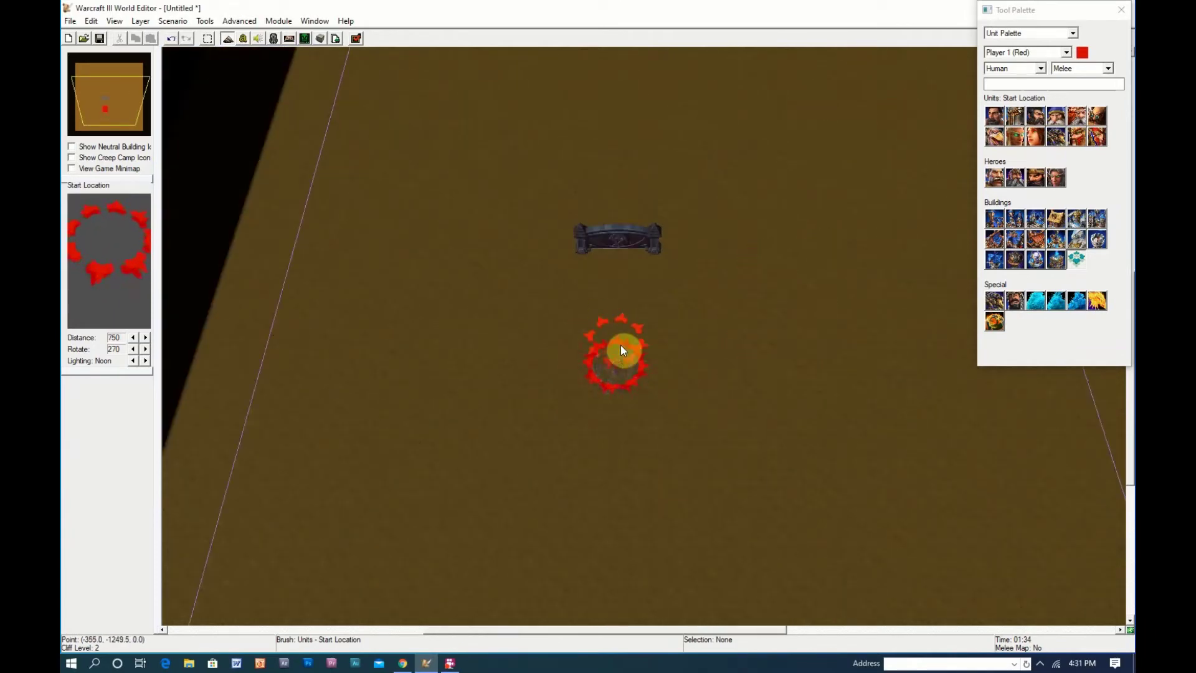
- Draw a rectangular region directly in front of the gate, about as wide as the gate, on the Paladin's side
right_drag(805, 256, 729, 345)
scroll(611, 241, up, 5)
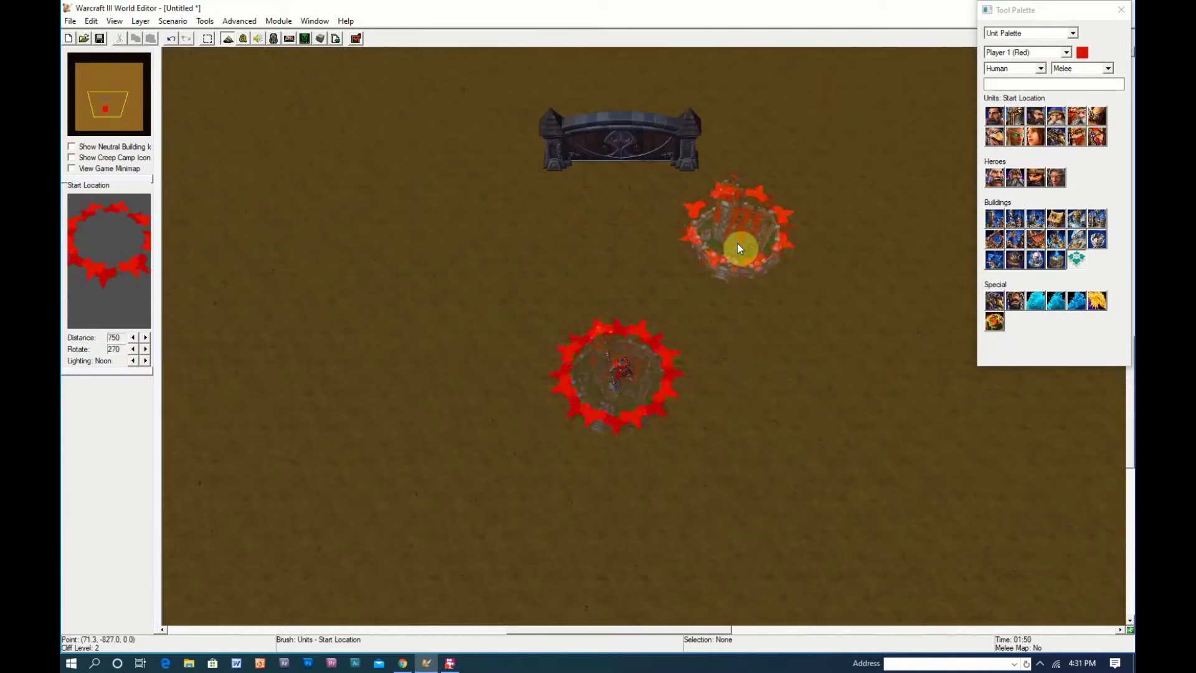
key(r)
right_drag(683, 192, 684, 283)
scroll(685, 282, up, 1)
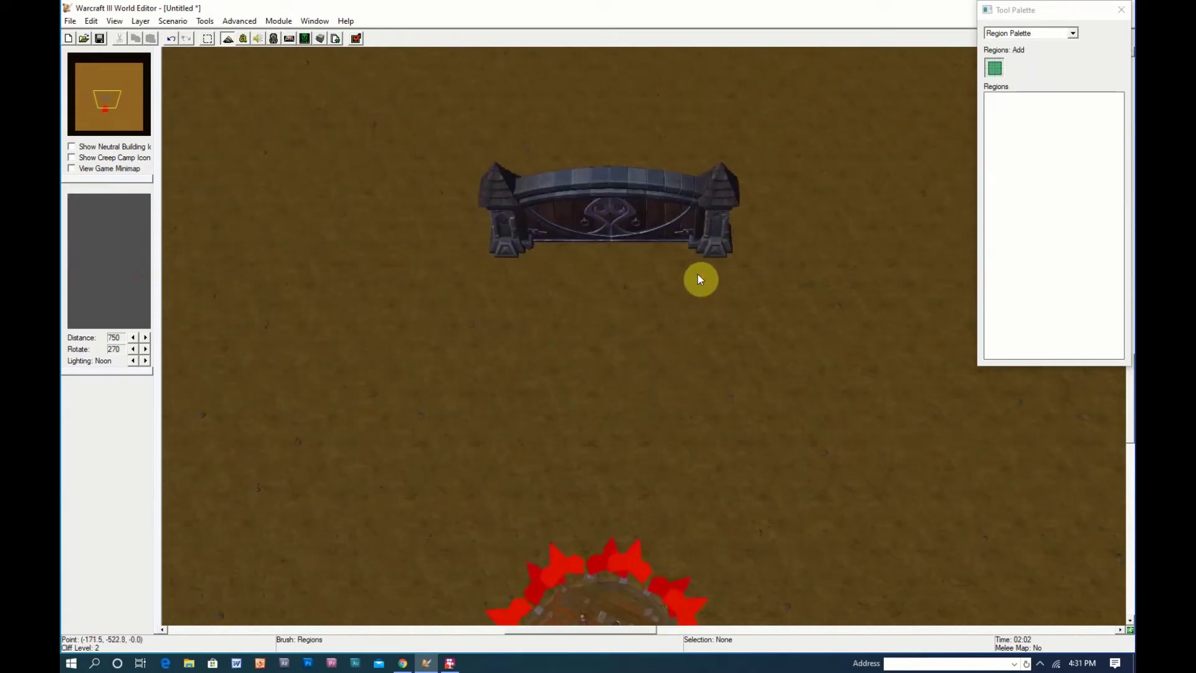
scroll(697, 273, up, 1)
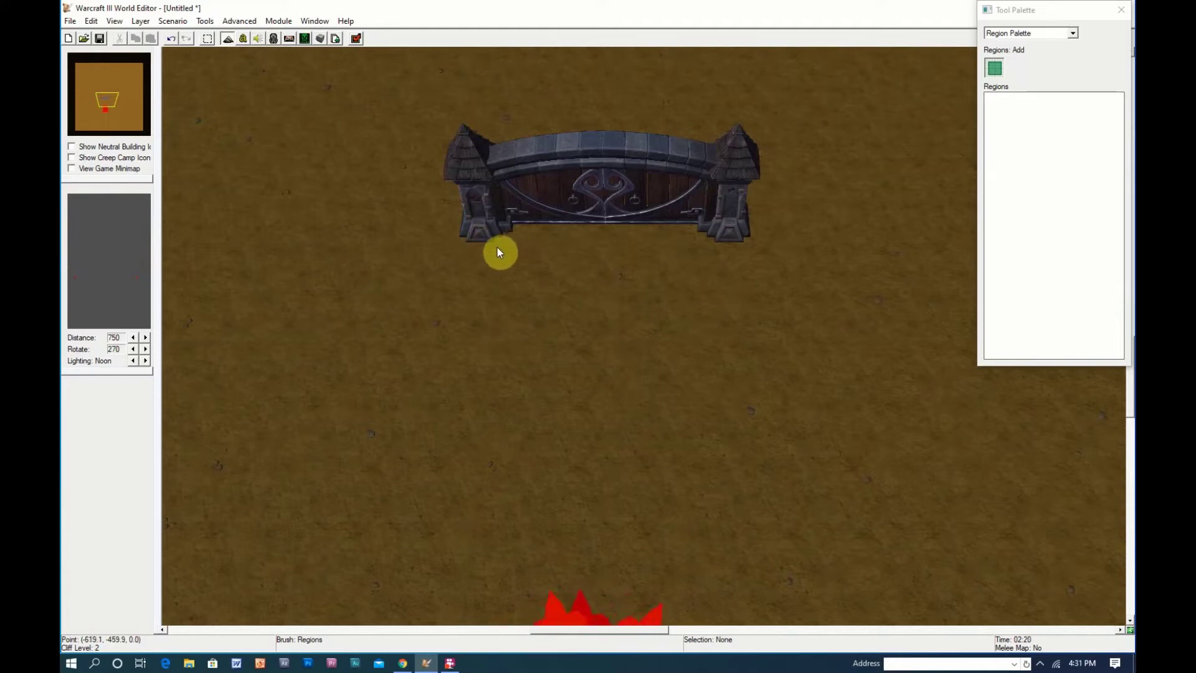
drag(502, 257, 740, 363)
scroll(760, 355, down, 5)
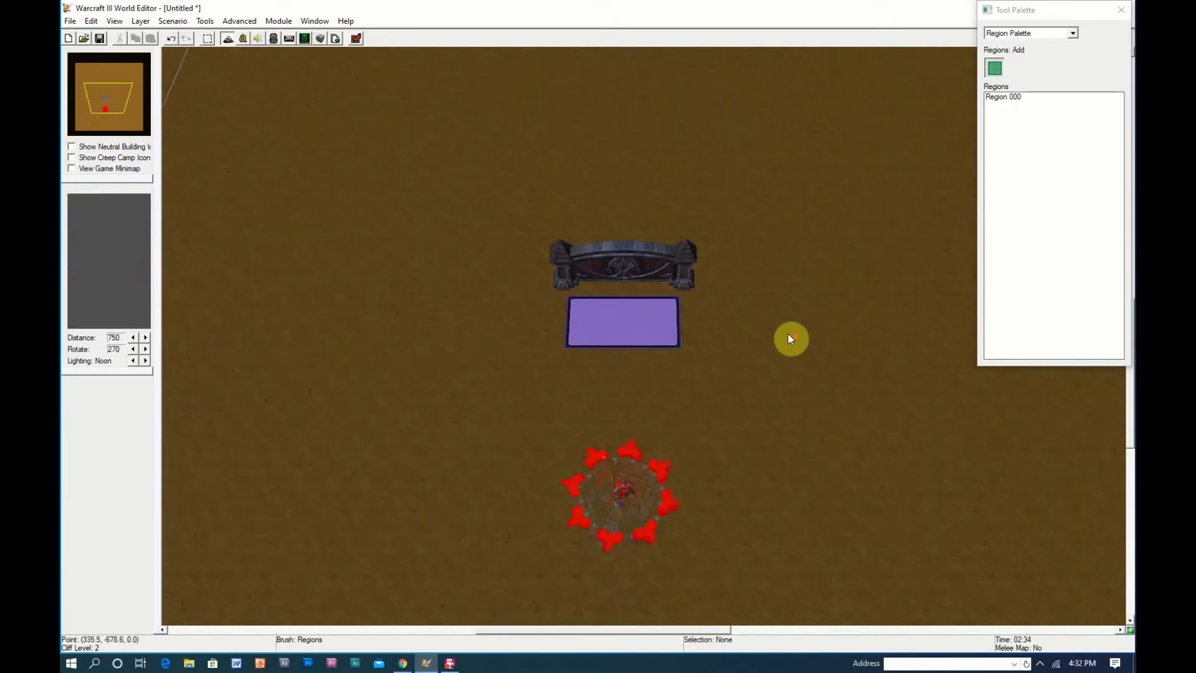
- Lay a line of Rocks from the Environment doodads from the gate's west side past the map's western boundary line
key(d)
scroll(811, 327, down, 2)
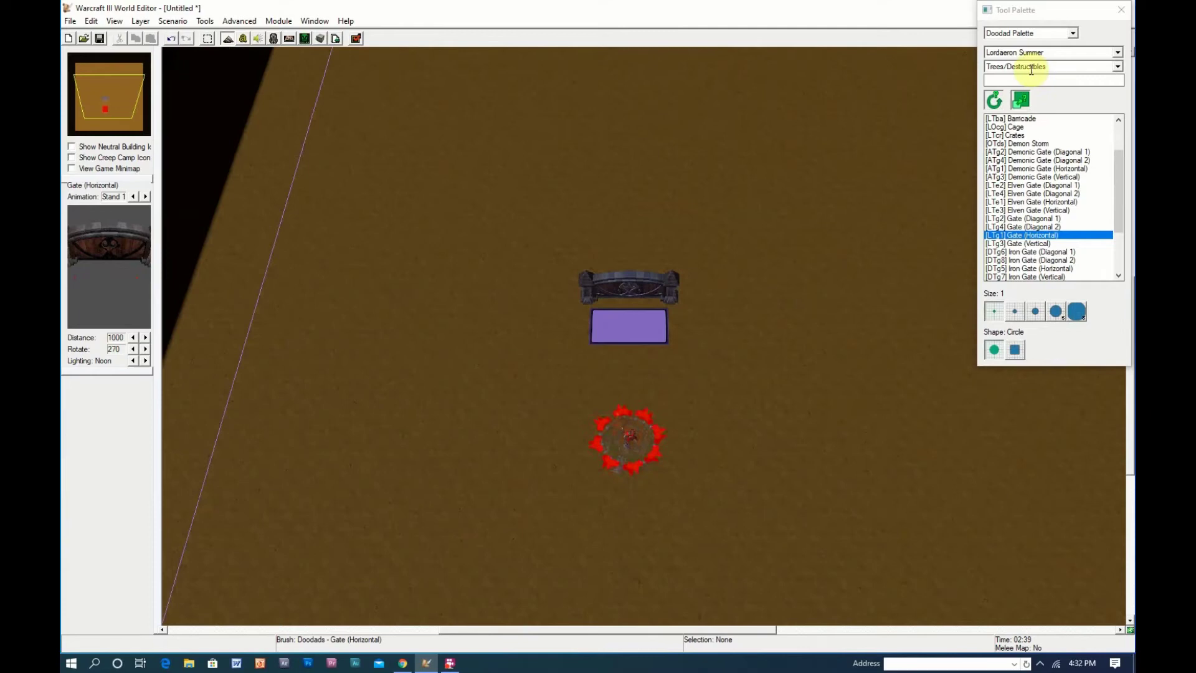
click(1024, 67)
click(1016, 68)
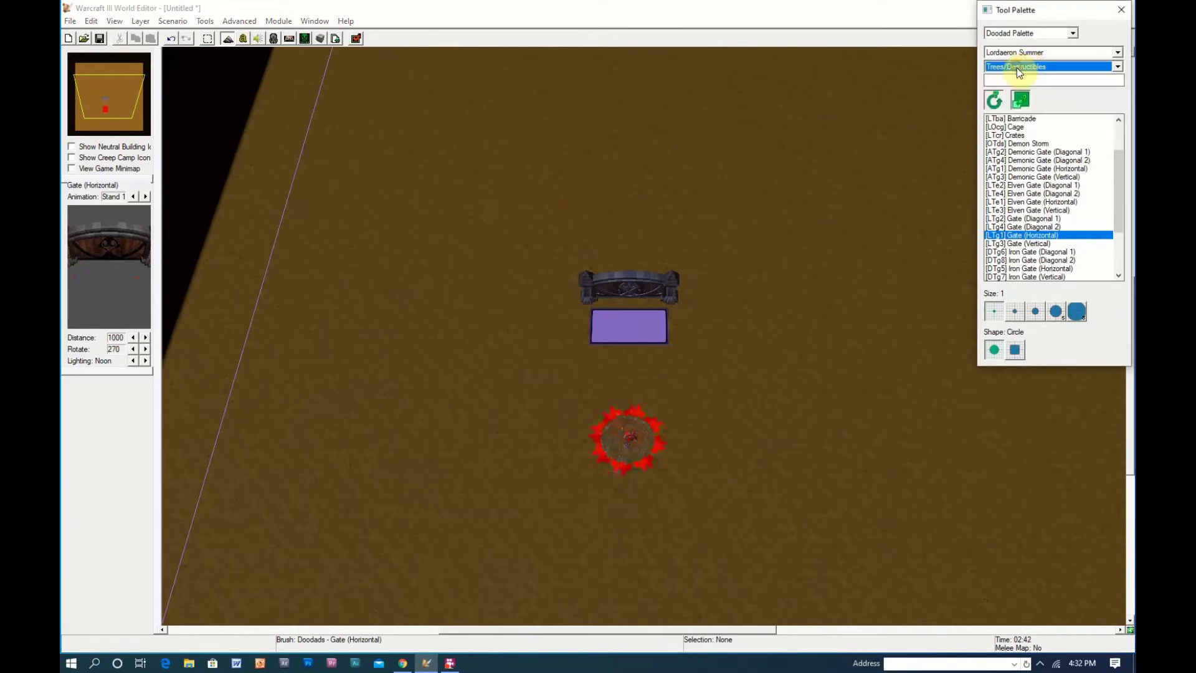
click(1016, 69)
click(1015, 103)
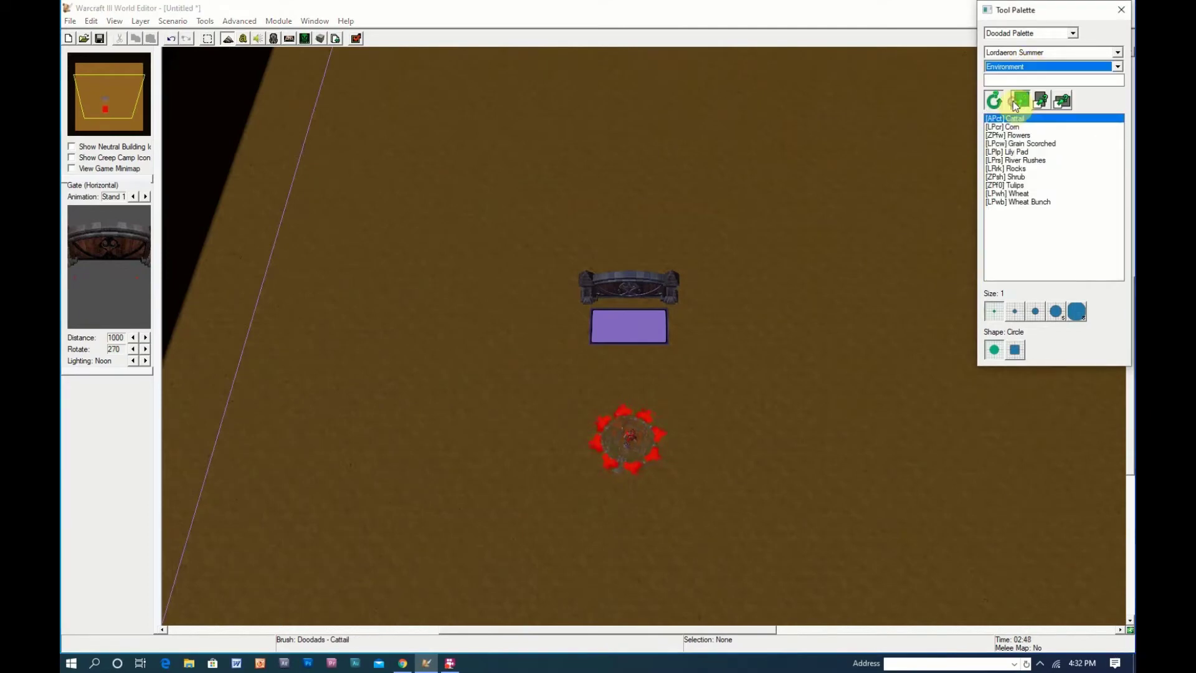
click(1019, 169)
key(Left)
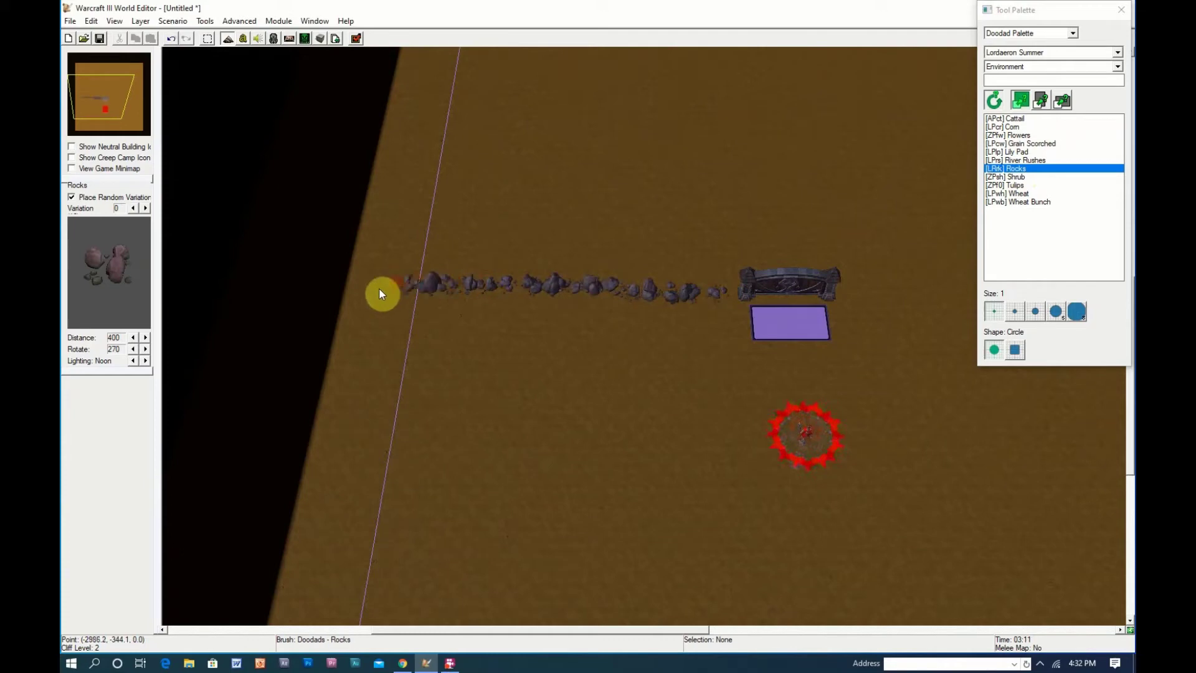
- Extend the rock line from the gate's east side toward the map's eastern edge and close the doodad palette
key(Right)
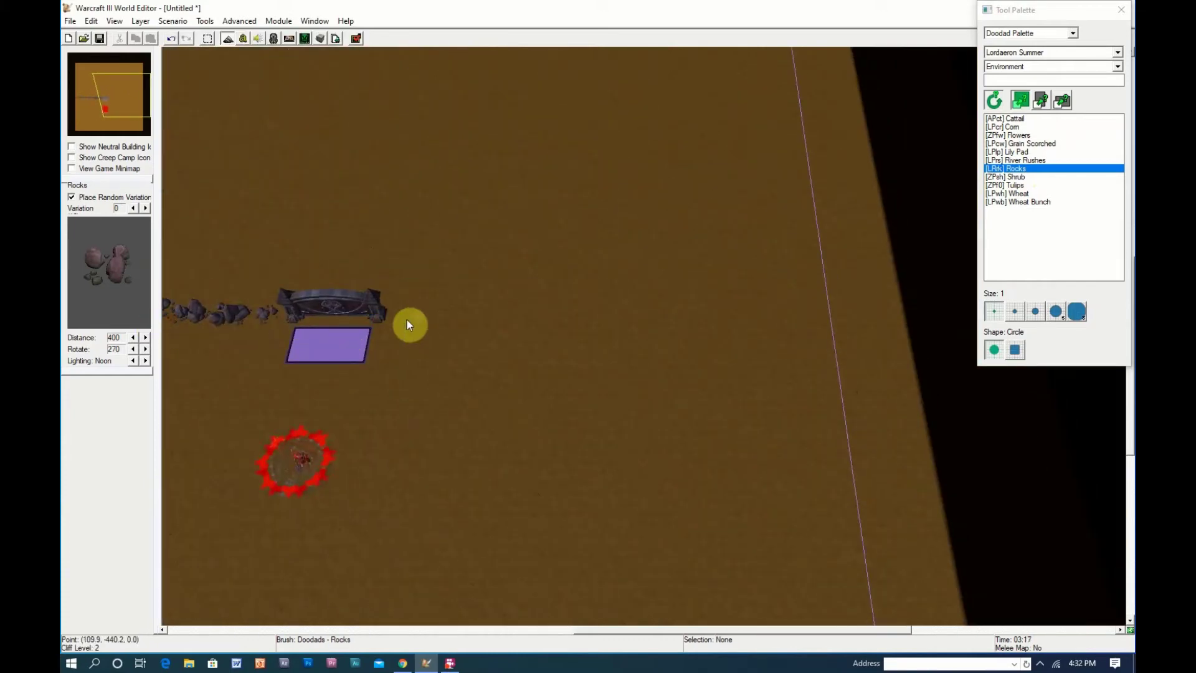
drag(390, 315, 705, 311)
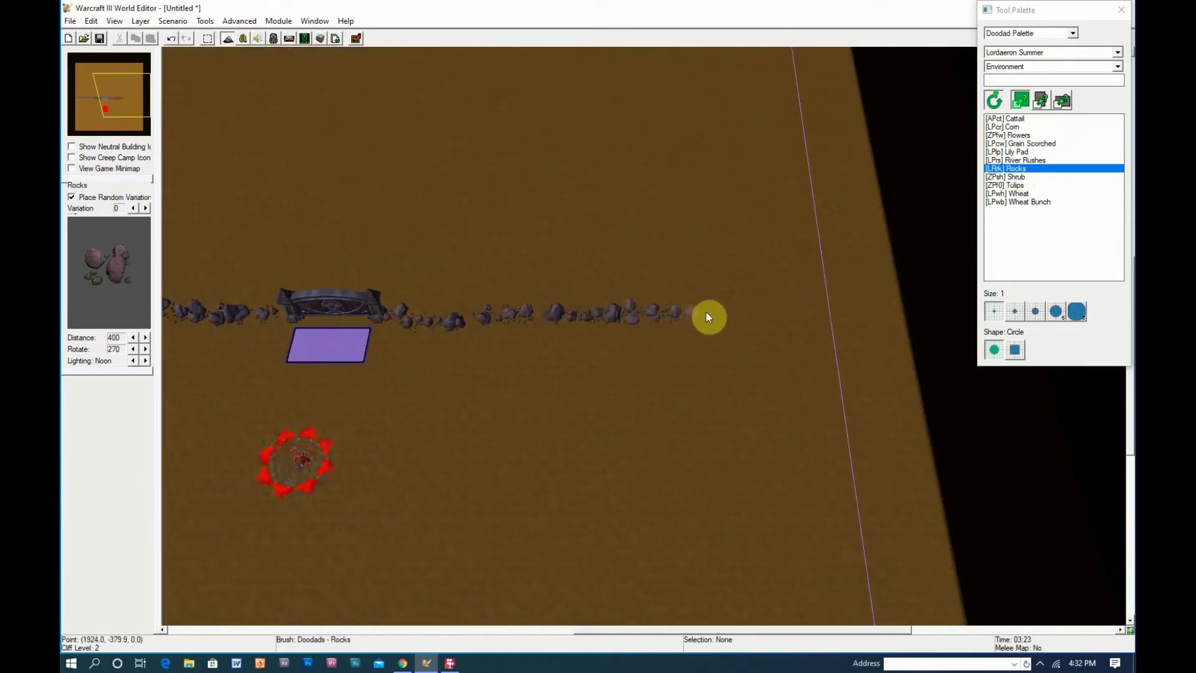
right_drag(424, 390, 824, 324)
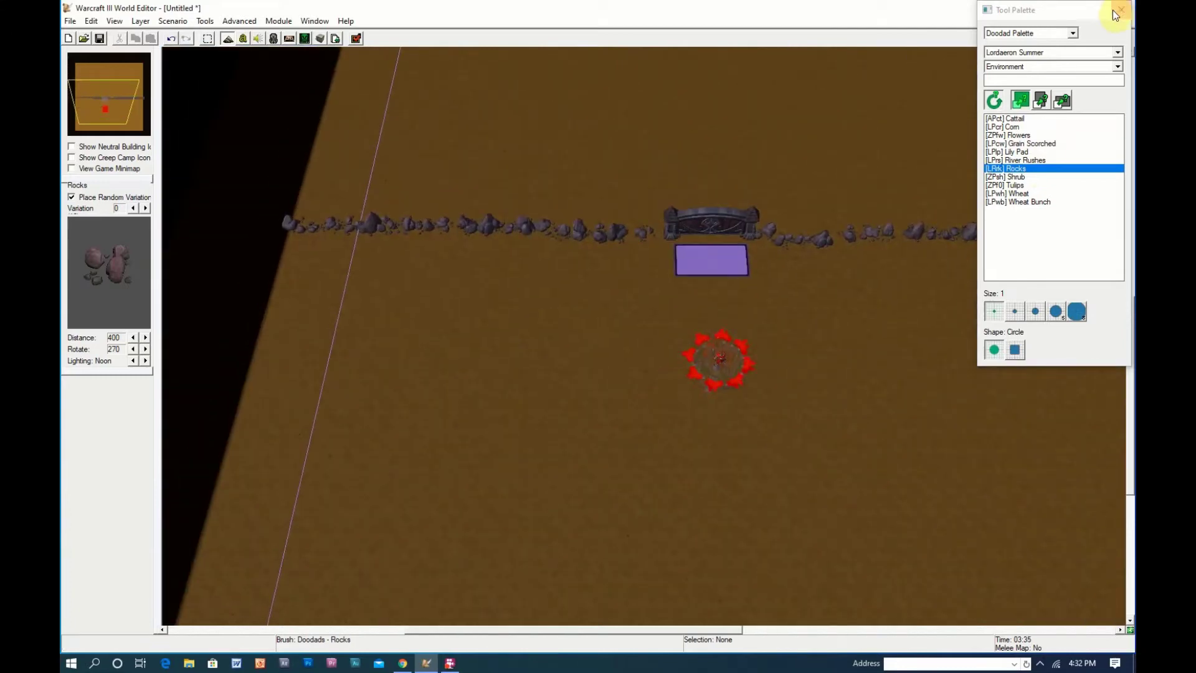
click(1119, 10)
- Open the unit palette and switch its owner list from Player 1 (Red) to Items
scroll(657, 285, up, 5)
right_drag(713, 227, 702, 254)
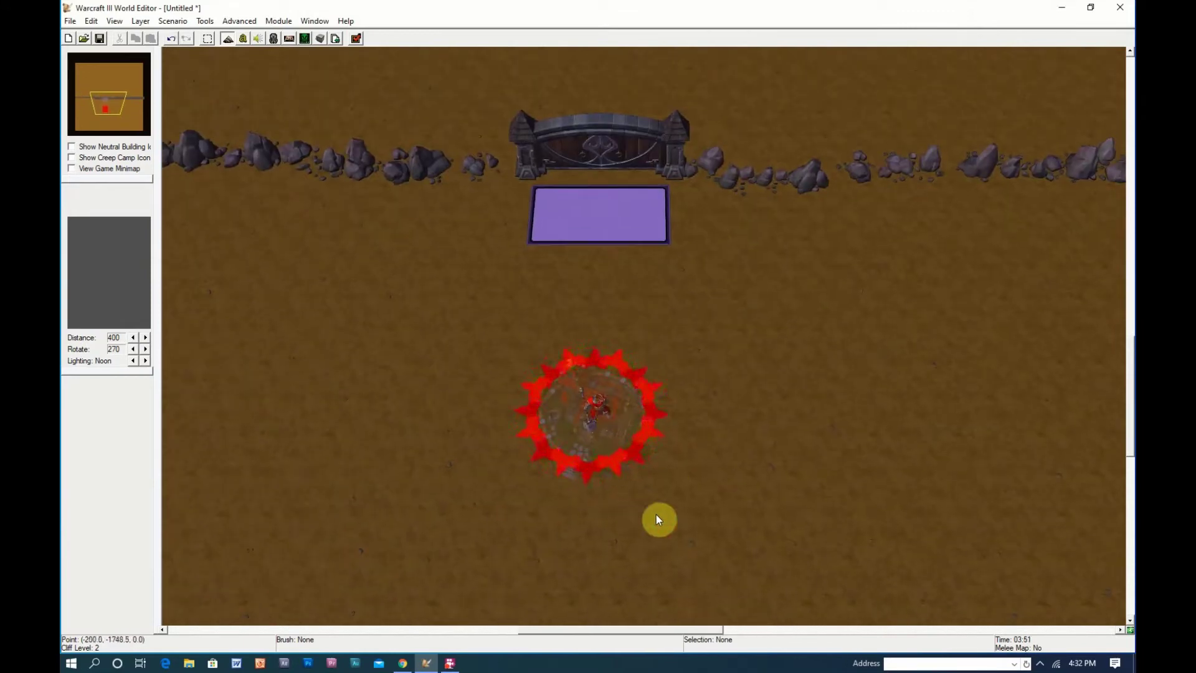
key(u)
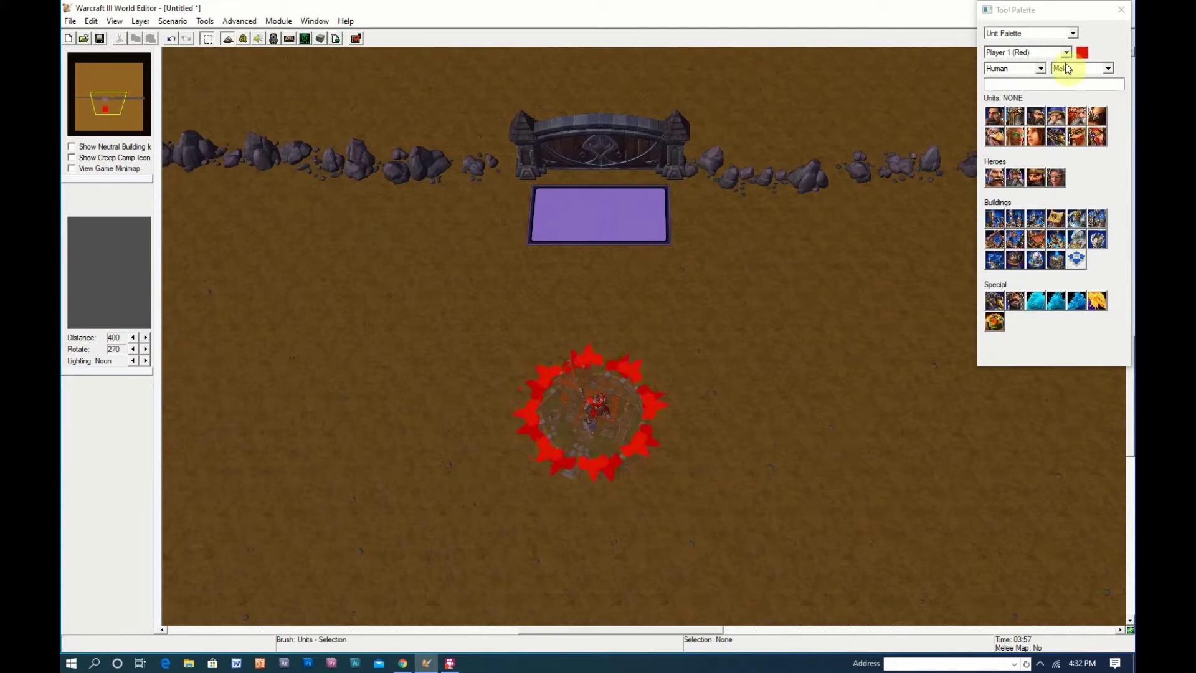
click(1037, 52)
click(1019, 53)
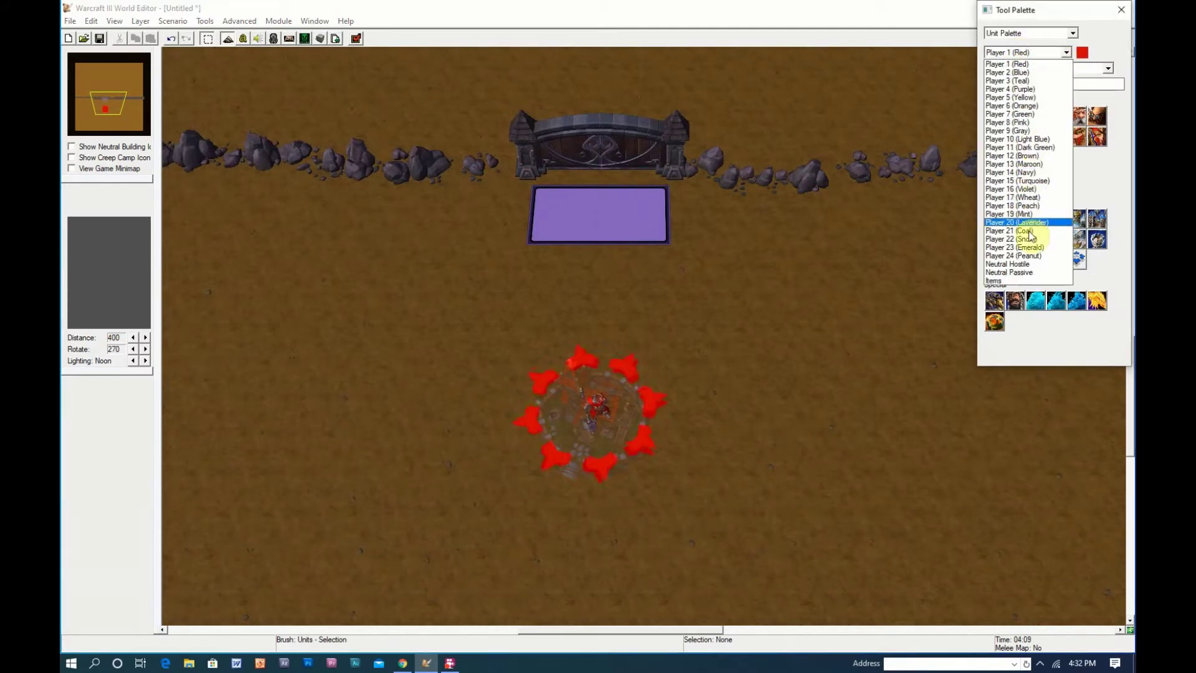
click(1001, 280)
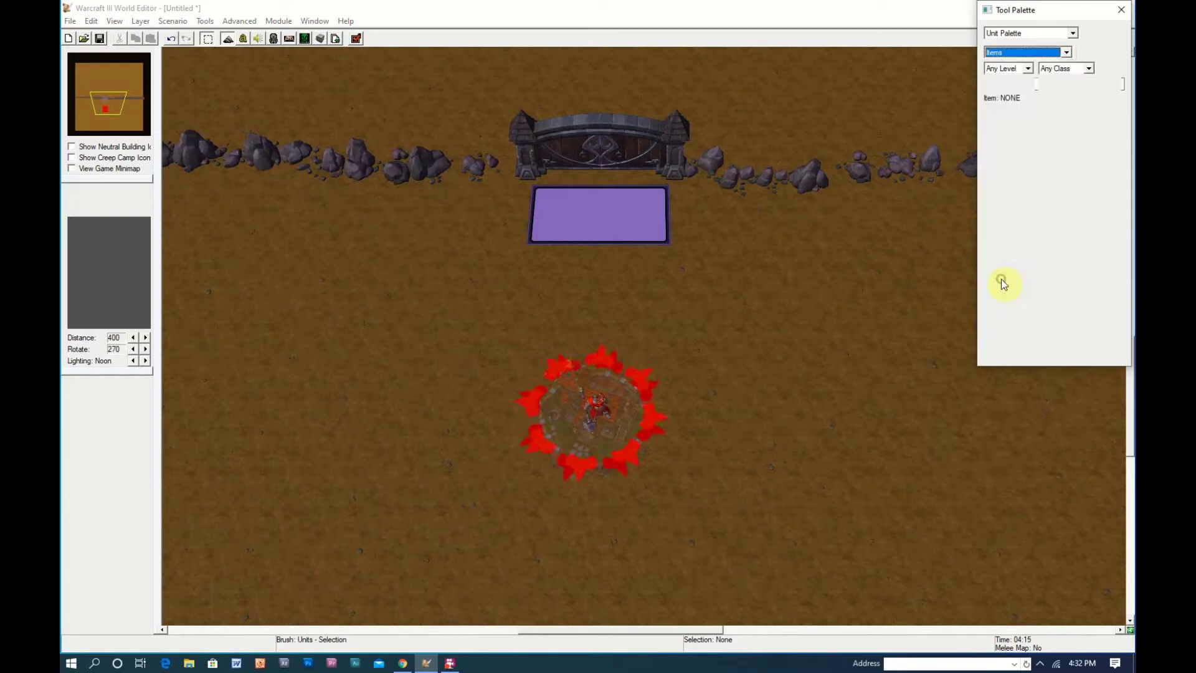
mouse_move(1112, 128)
mouse_down()
mouse_move(1109, 327)
mouse_move(1125, 111)
mouse_up()
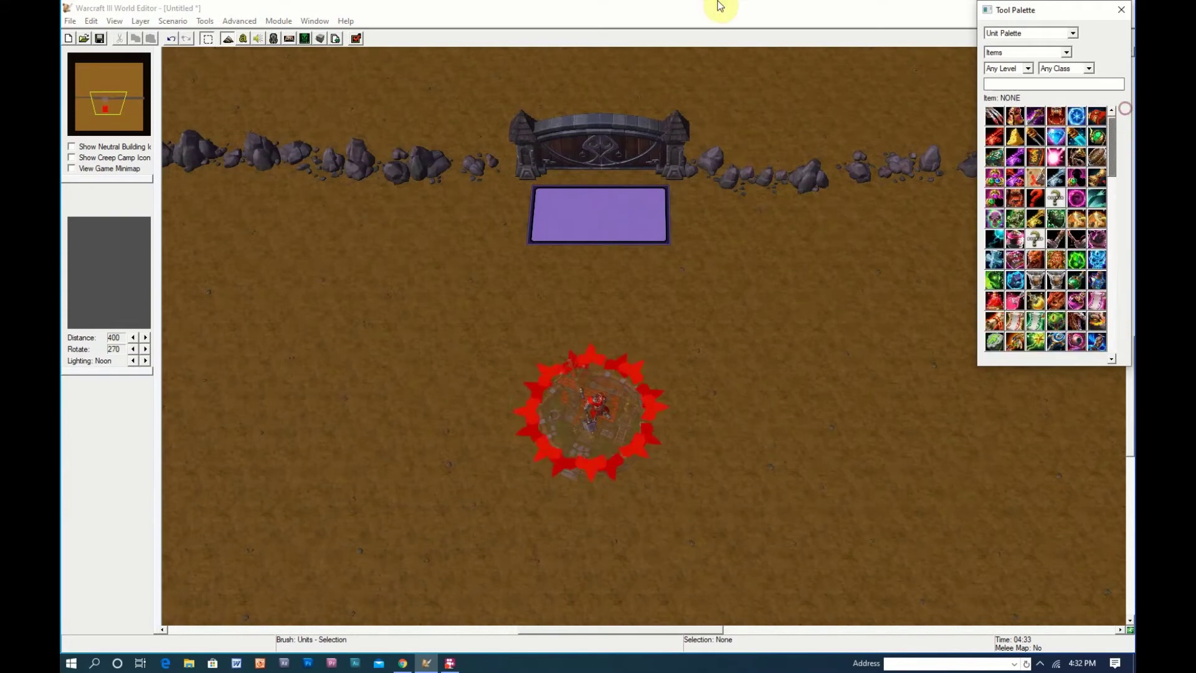
- Create a custom item named Key in the Object Editor, based on the Ghost Key and keeping the suggested object ID
click(278, 39)
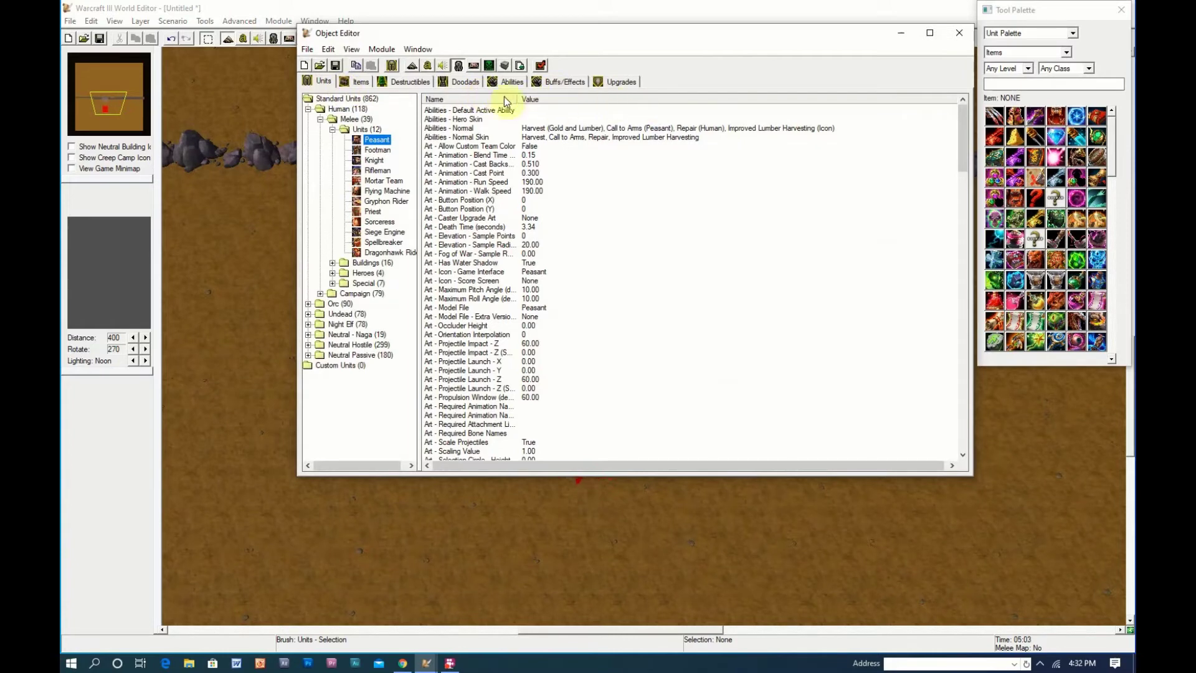
click(362, 82)
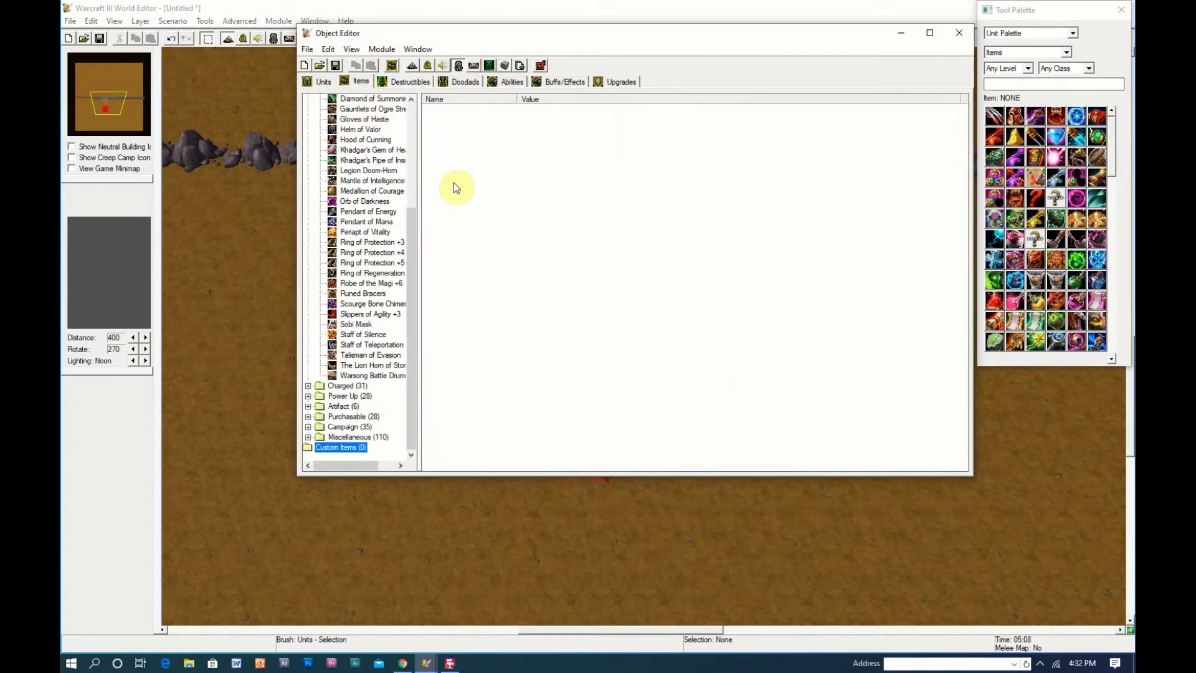
click(392, 65)
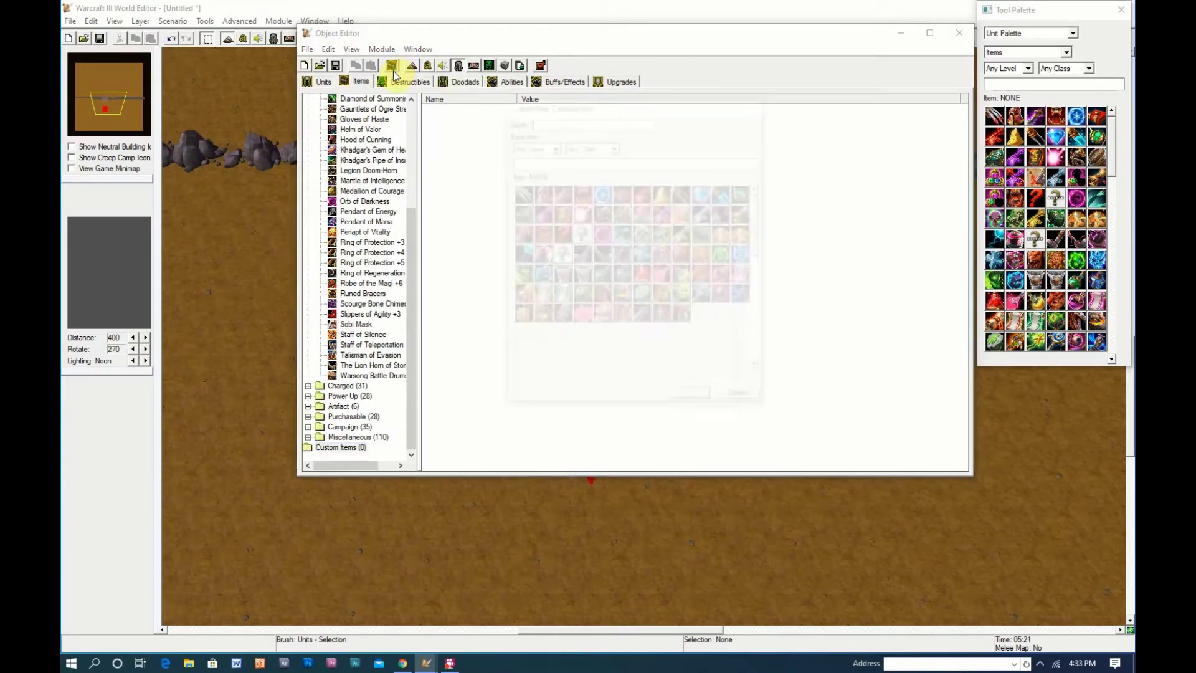
drag(760, 193, 766, 167)
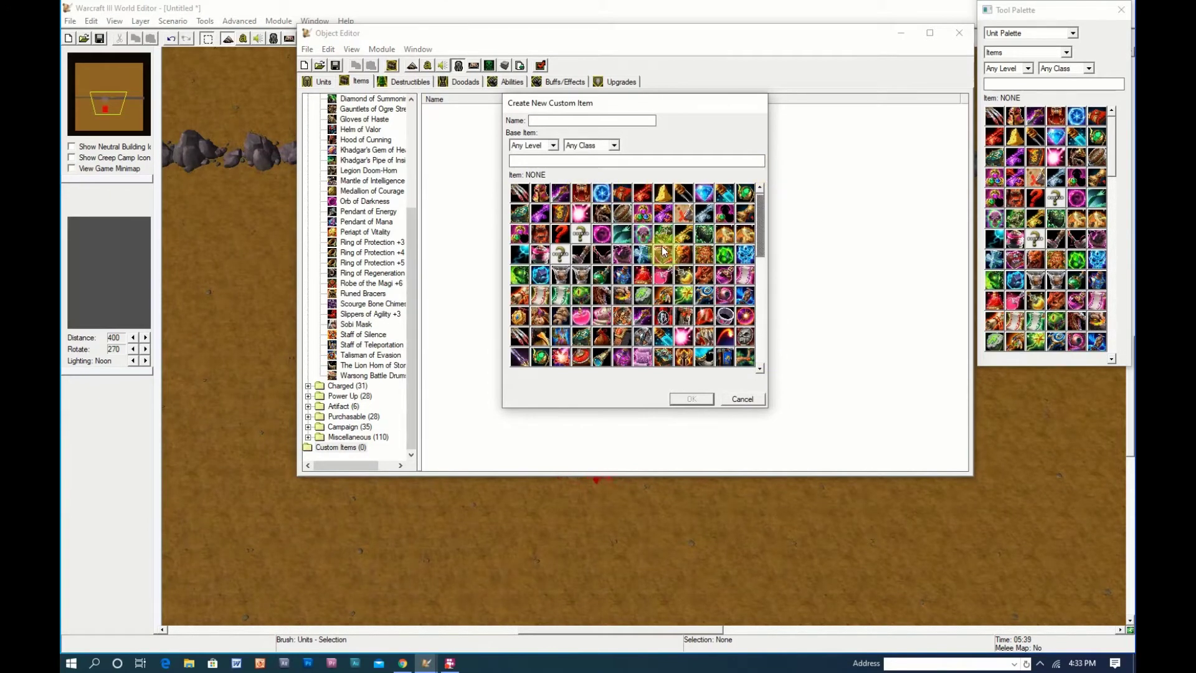
click(541, 216)
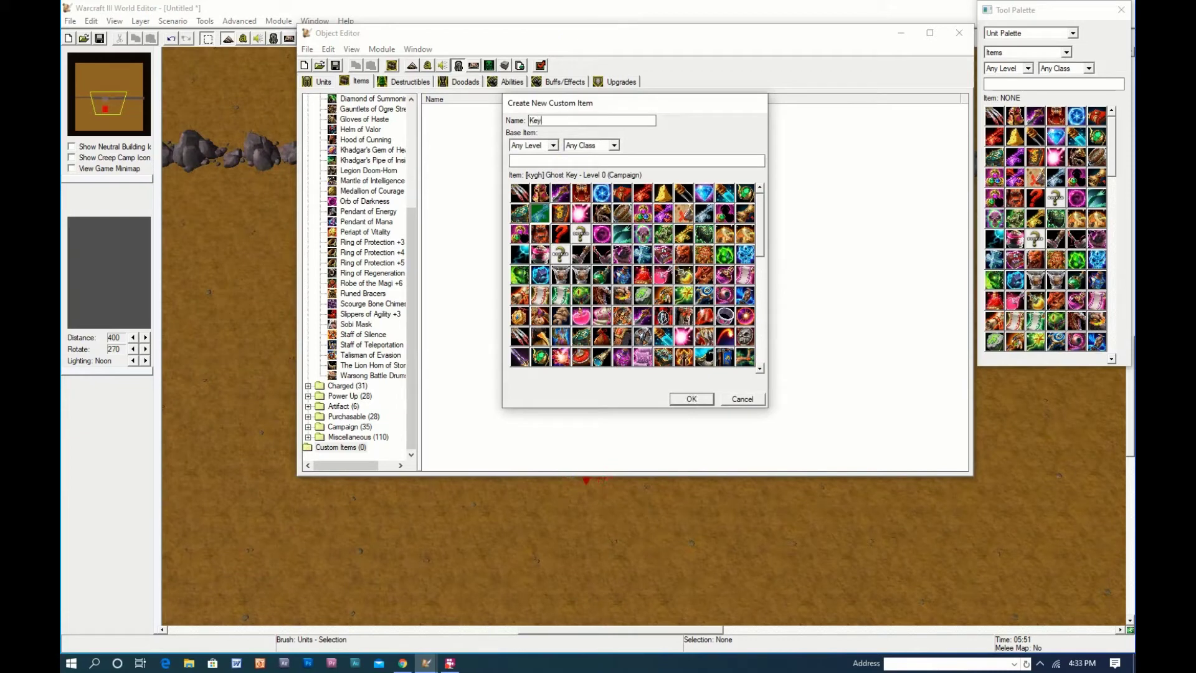
click(685, 404)
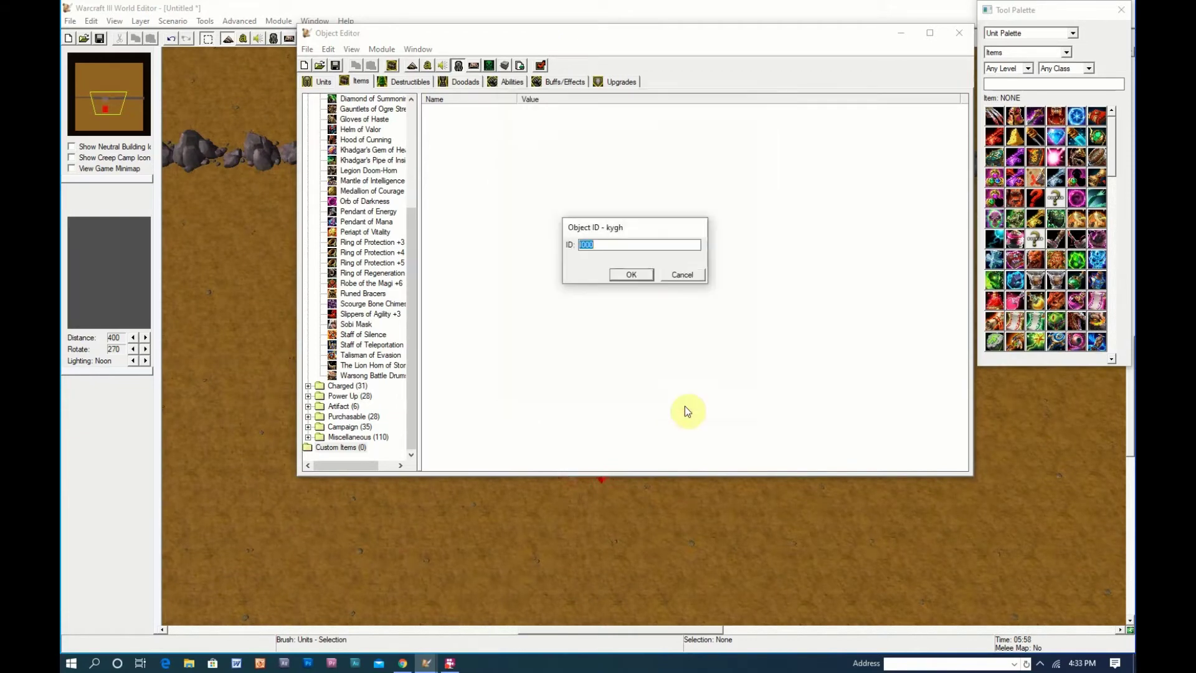
click(631, 275)
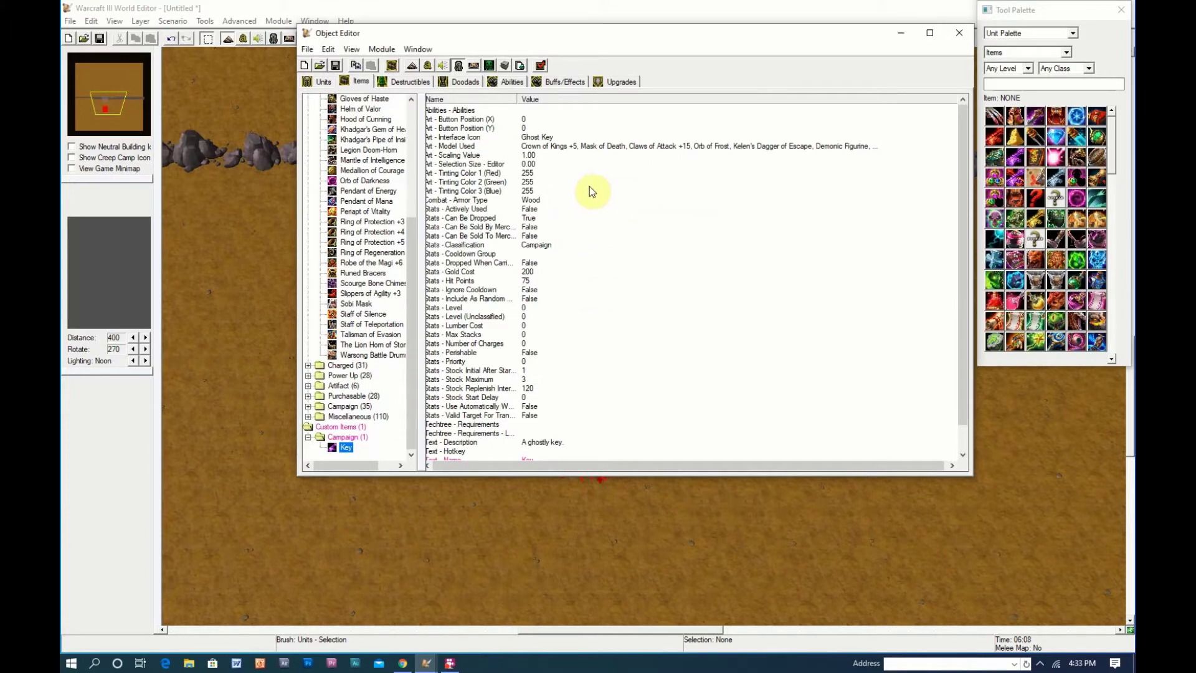
double_click(534, 150)
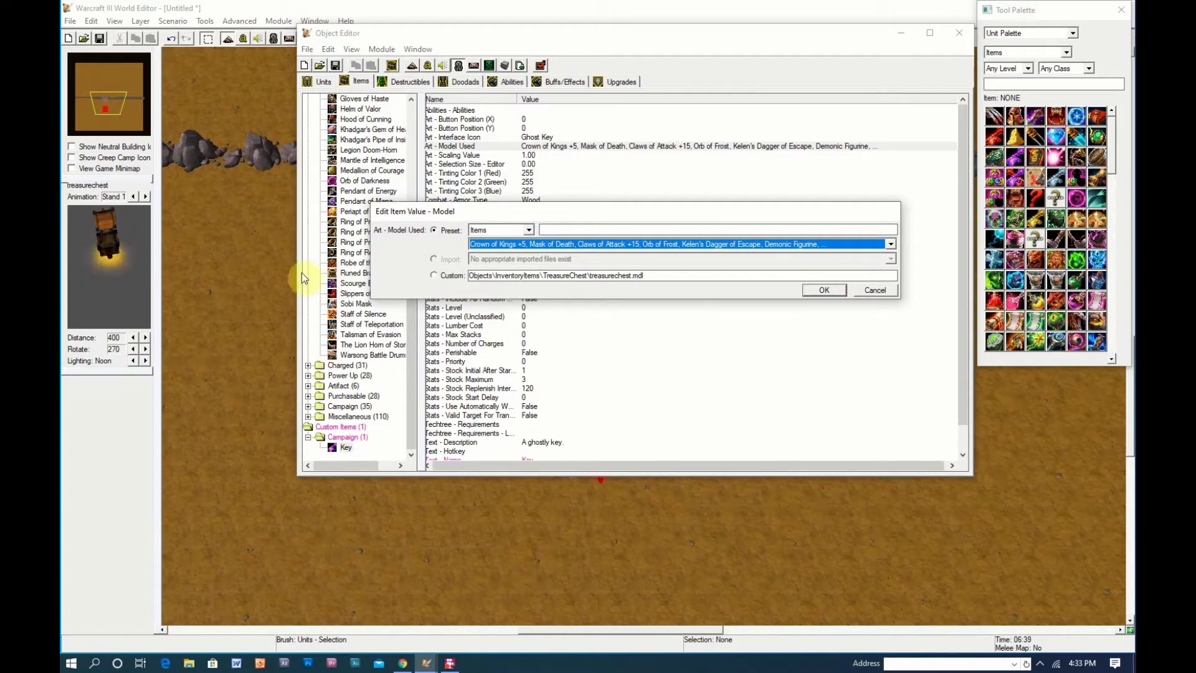
click(496, 244)
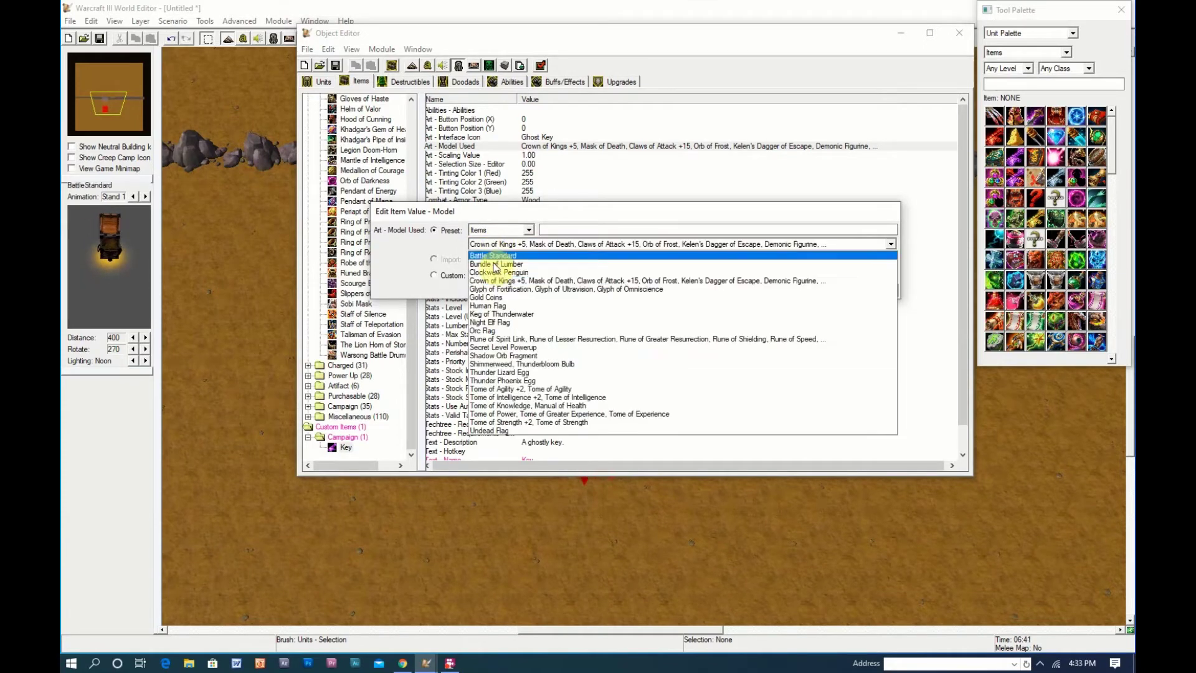
click(493, 312)
click(875, 289)
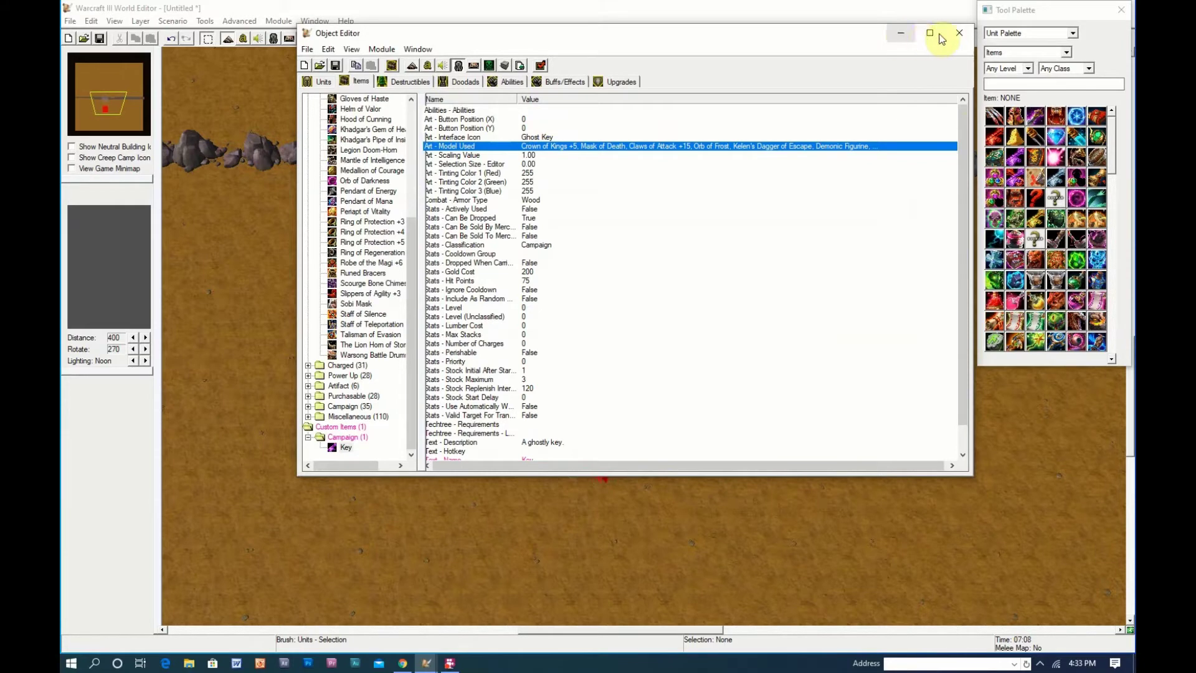
- Close the Object Editor and place the custom Key item on the ground northwest of the Paladin, between him and the gate region
click(959, 33)
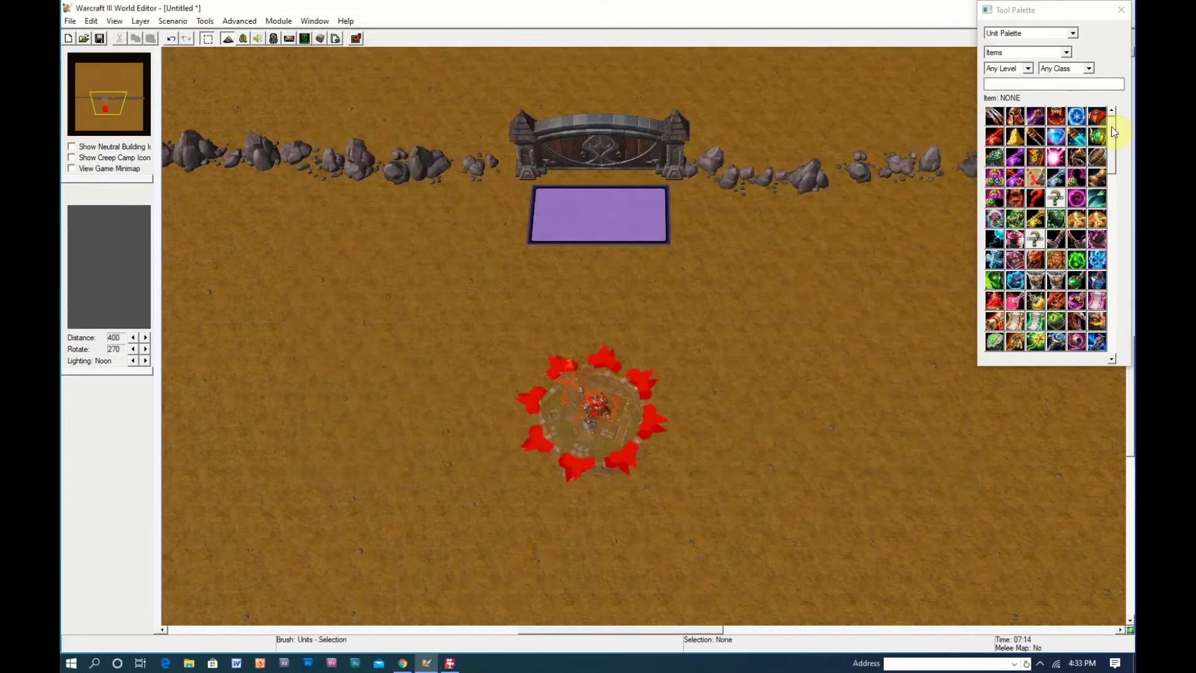
scroll(1112, 128, down, 1)
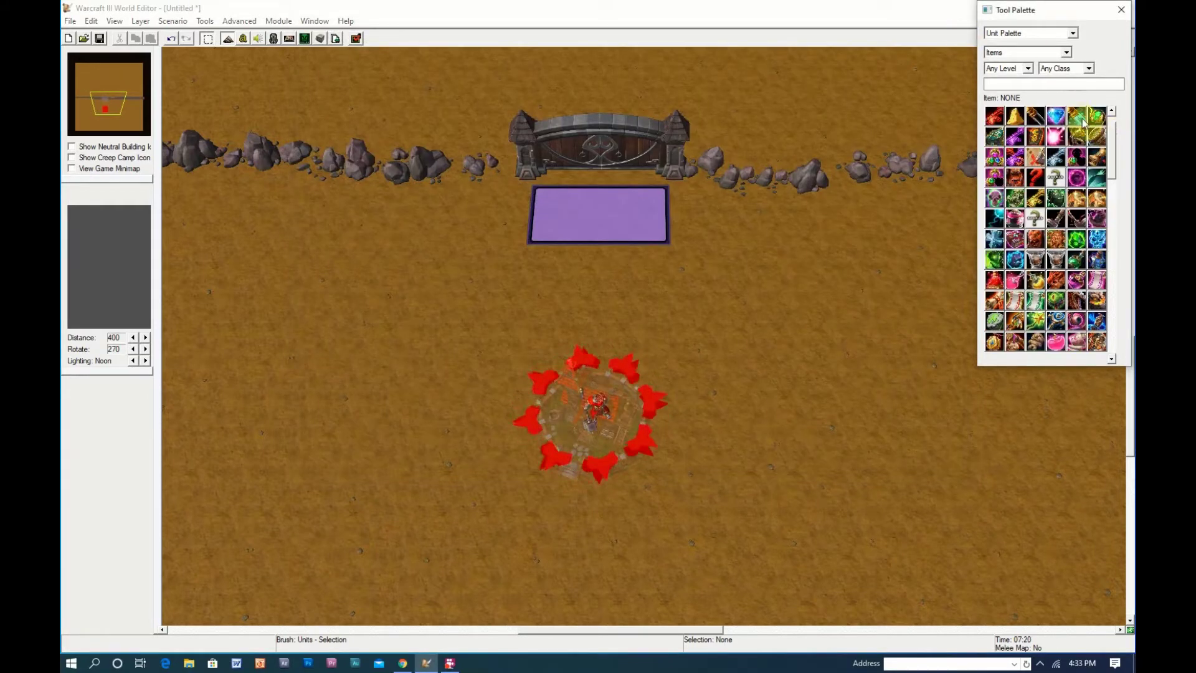
drag(1112, 149, 1115, 334)
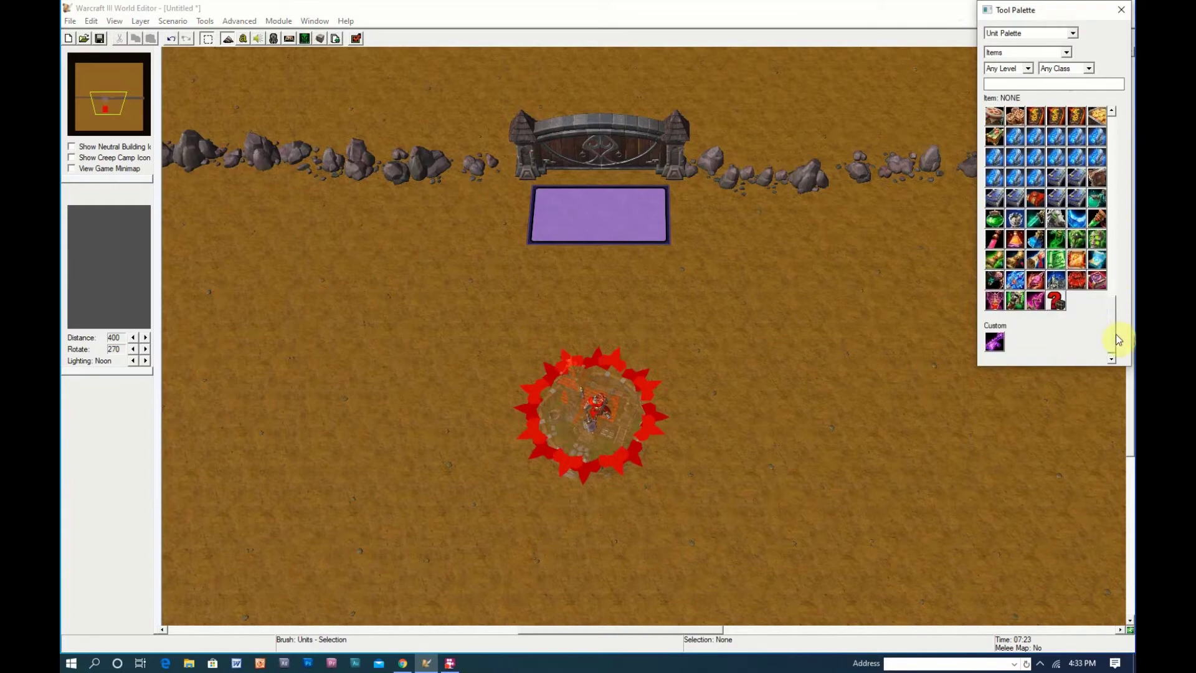
click(994, 344)
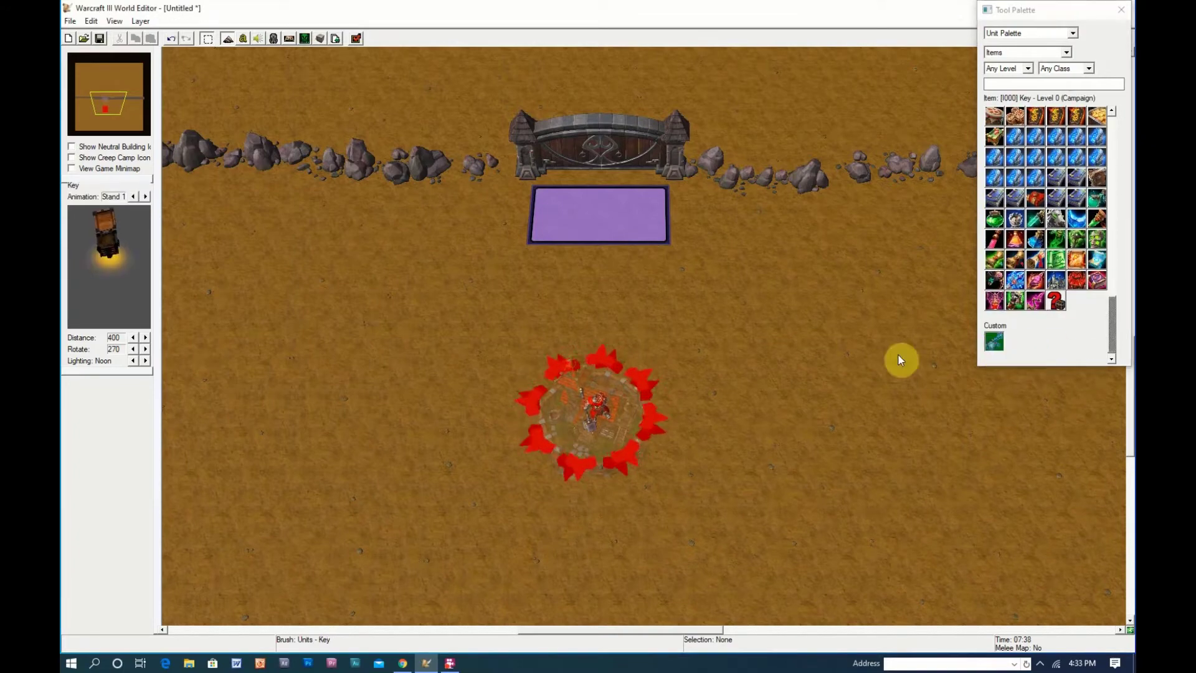
click(495, 321)
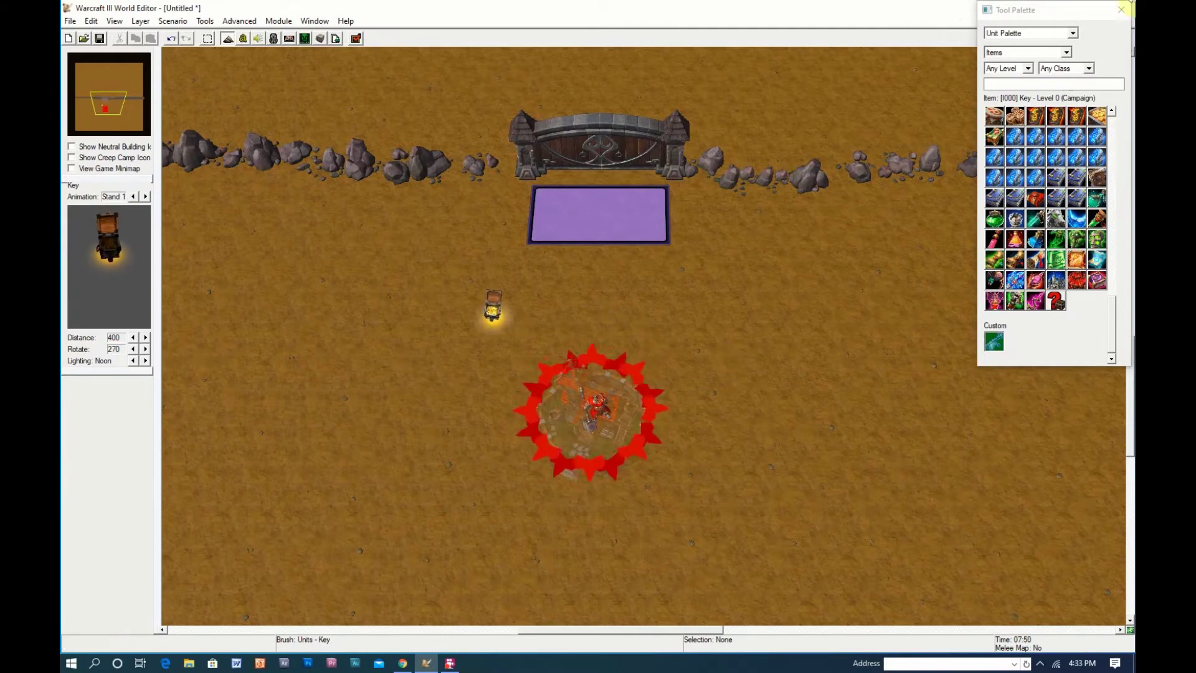
click(1121, 10)
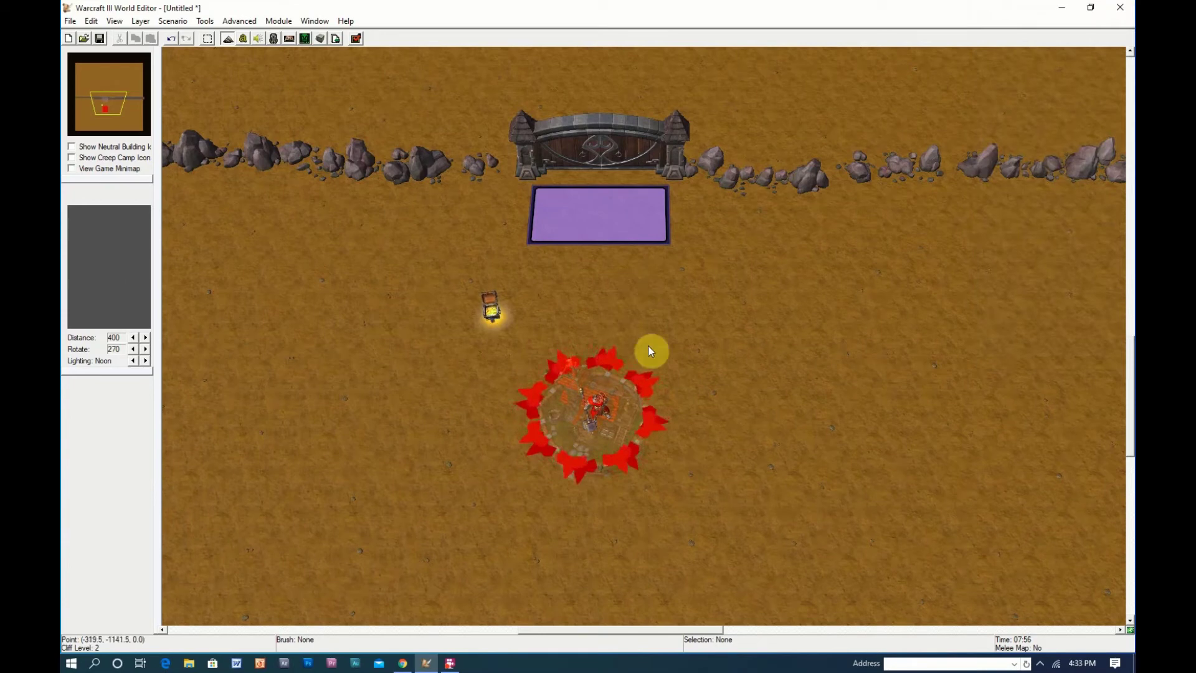
- Open the Trigger Editor and delete the default Melee Initialization trigger
click(244, 39)
click(339, 151)
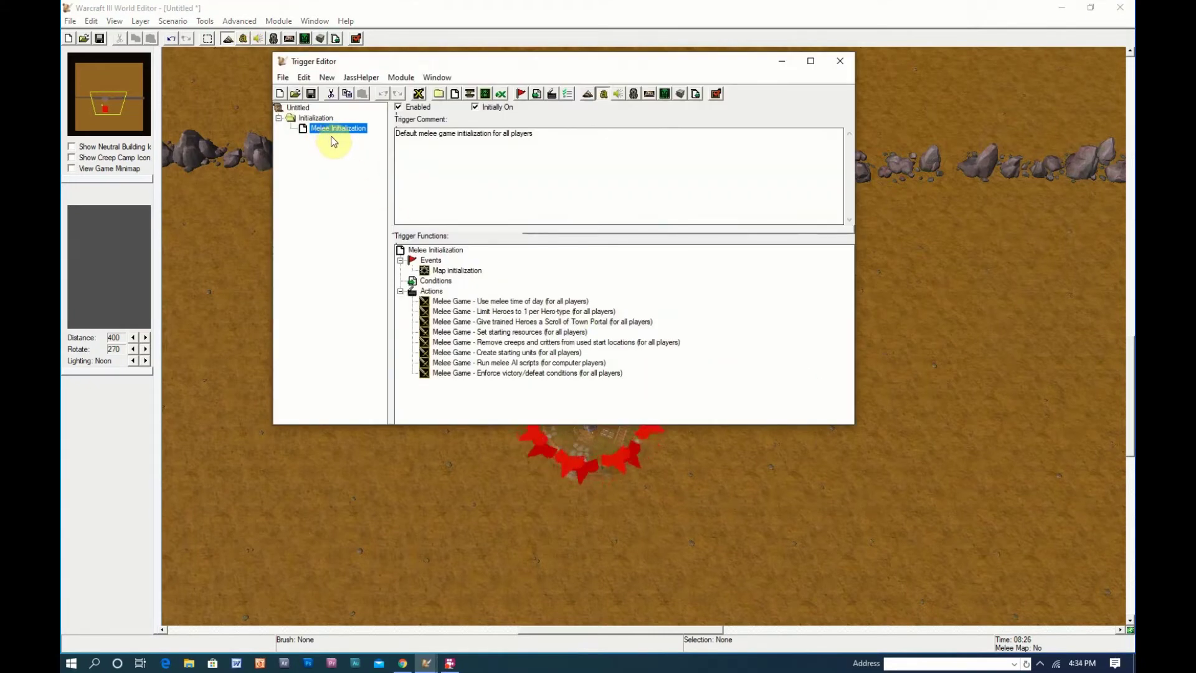
key(Delete)
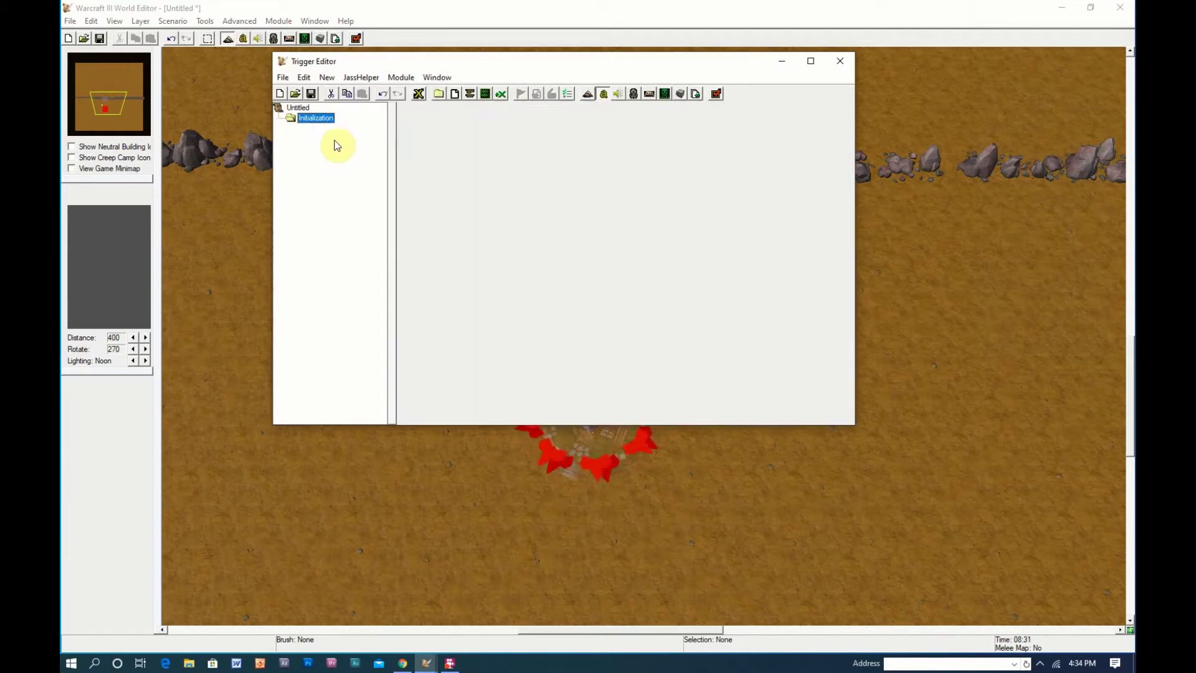
- Create a new trigger named Open Gate in the Initialization category
click(456, 96)
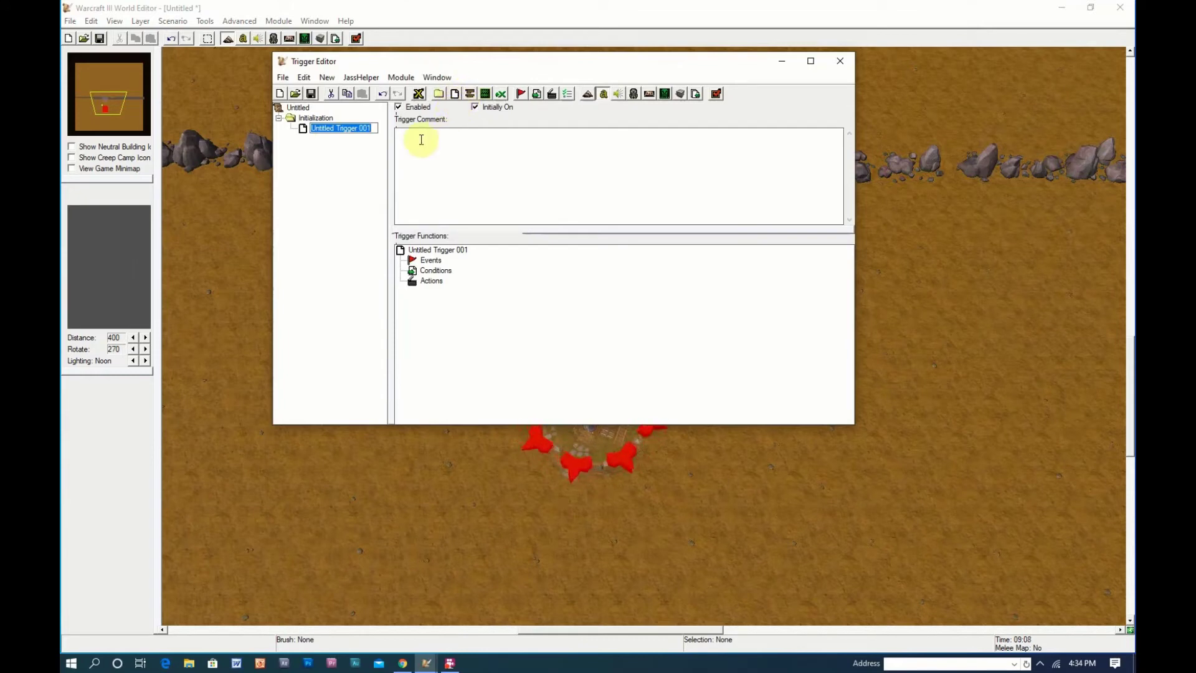
drag(375, 128, 288, 136)
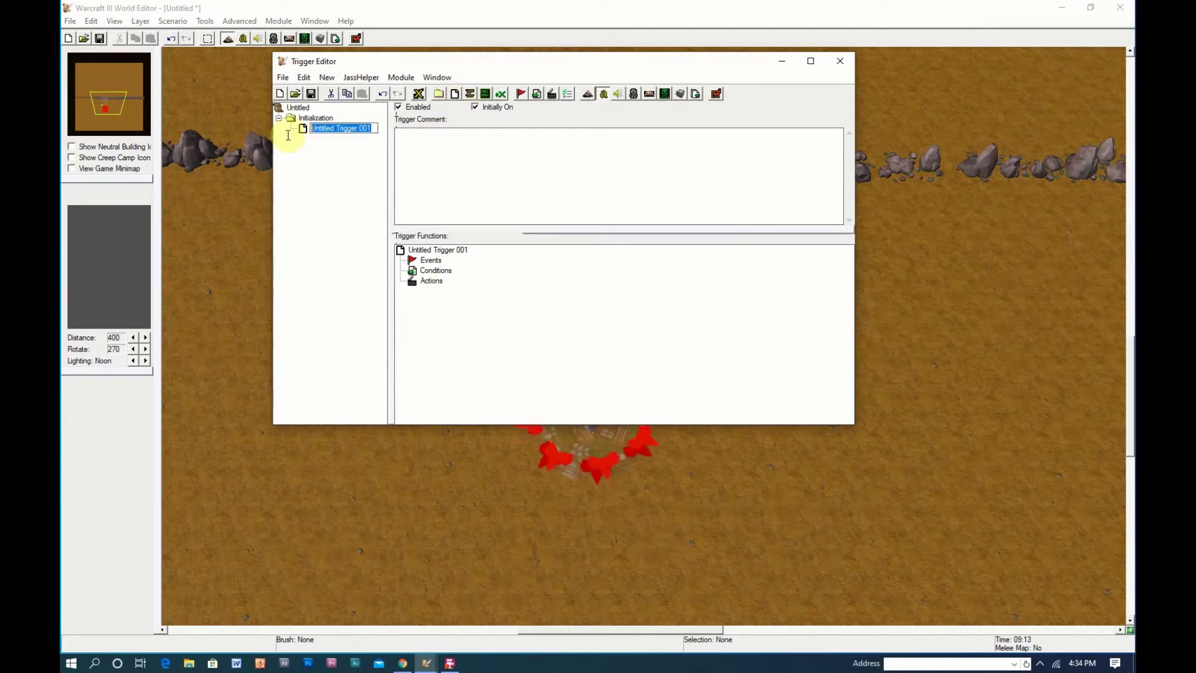
text(Open Gate)
key(Return)
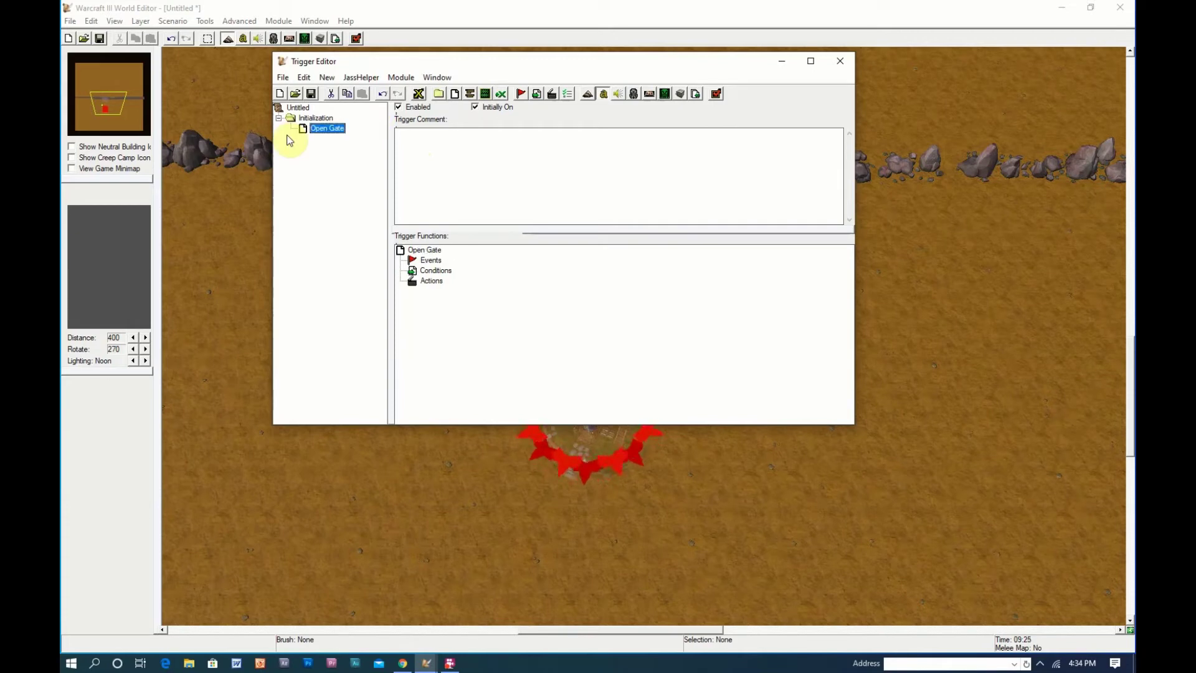
- Move the Trigger Editor clear of the gate and start a Unit Enters Region event for the Open Gate trigger
drag(523, 62, 935, 44)
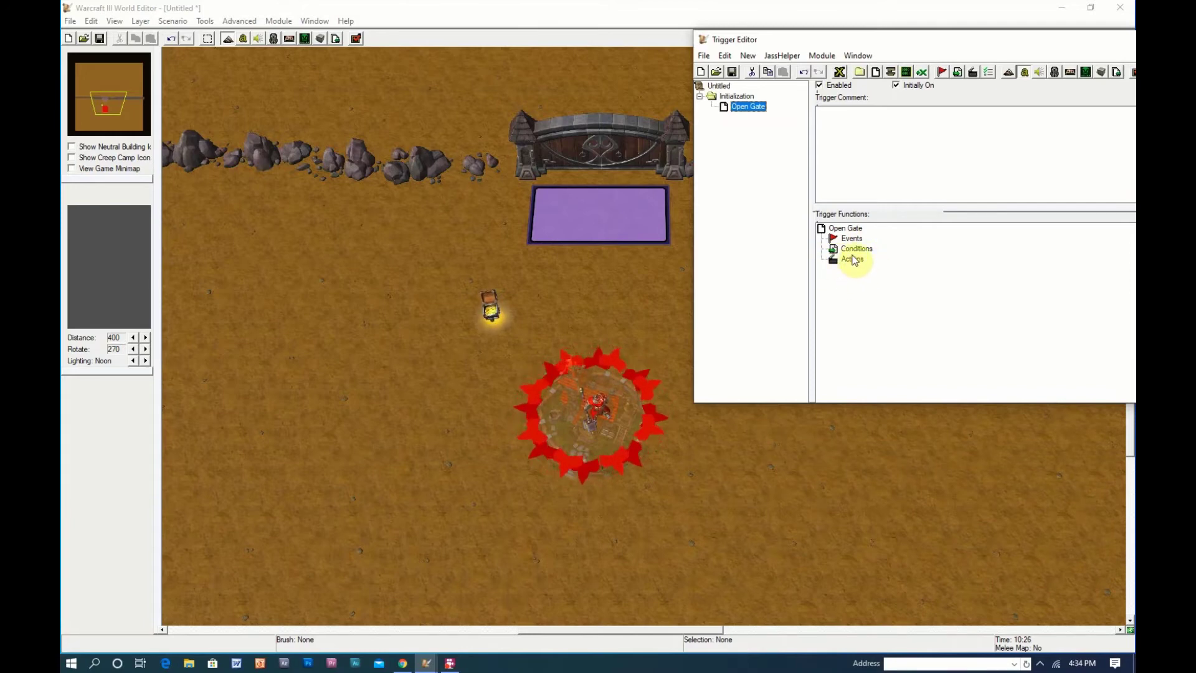
right_click(848, 241)
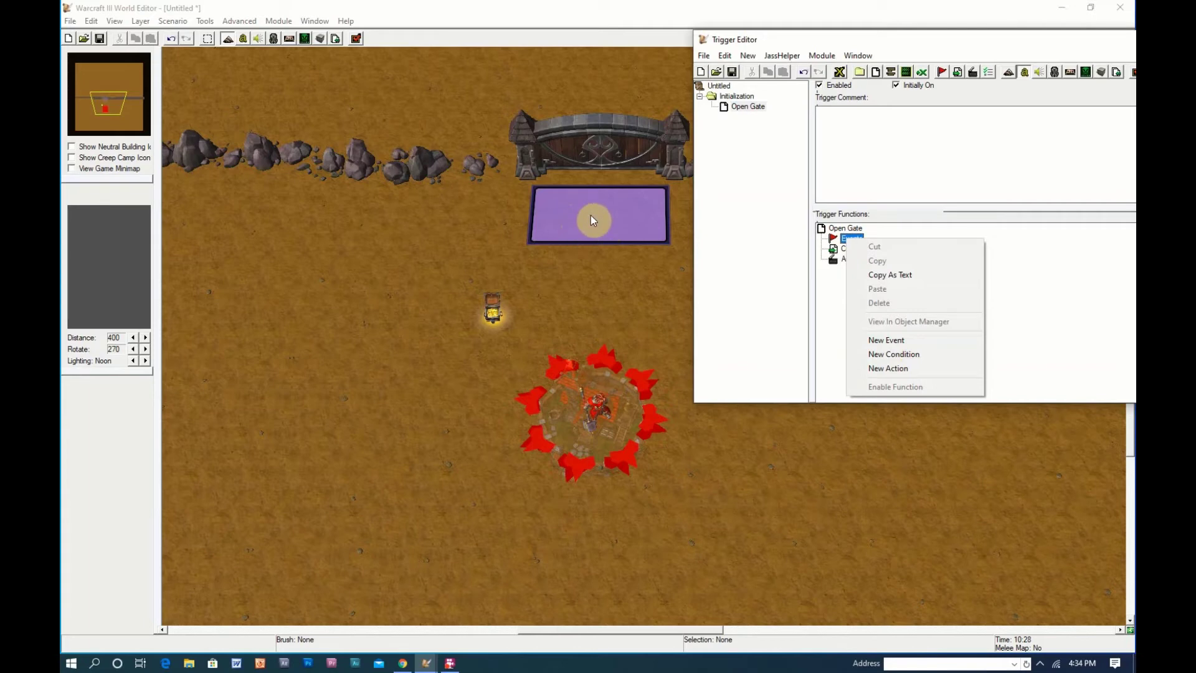
click(892, 344)
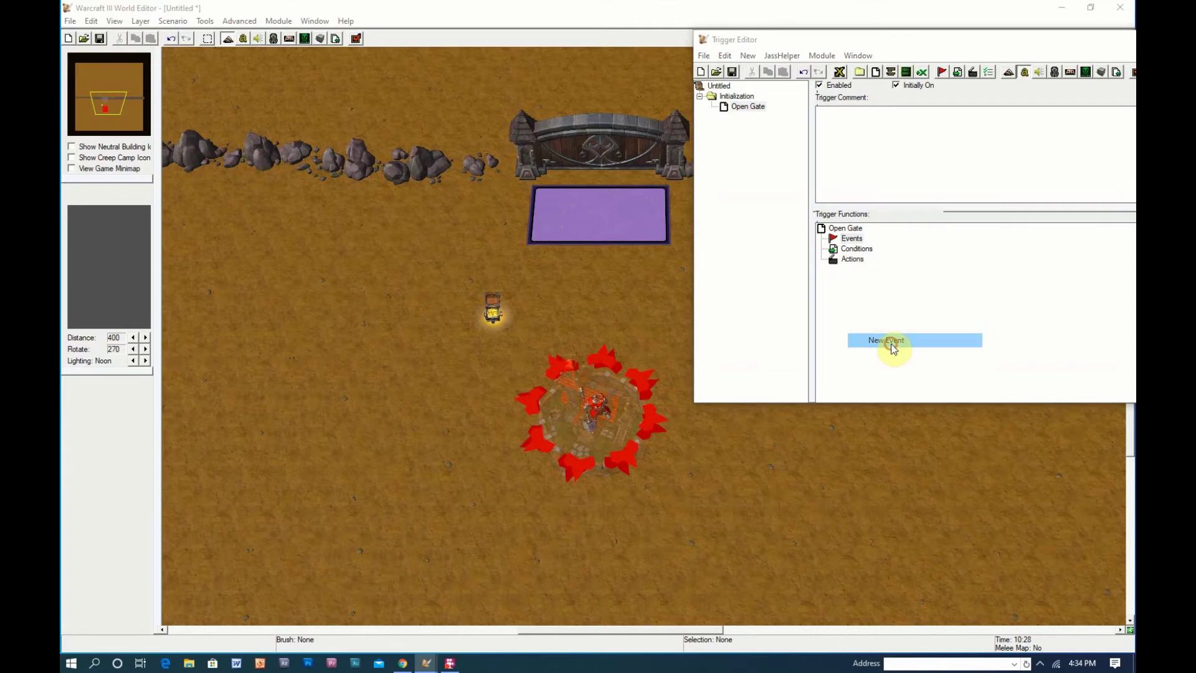
drag(858, 153, 746, 136)
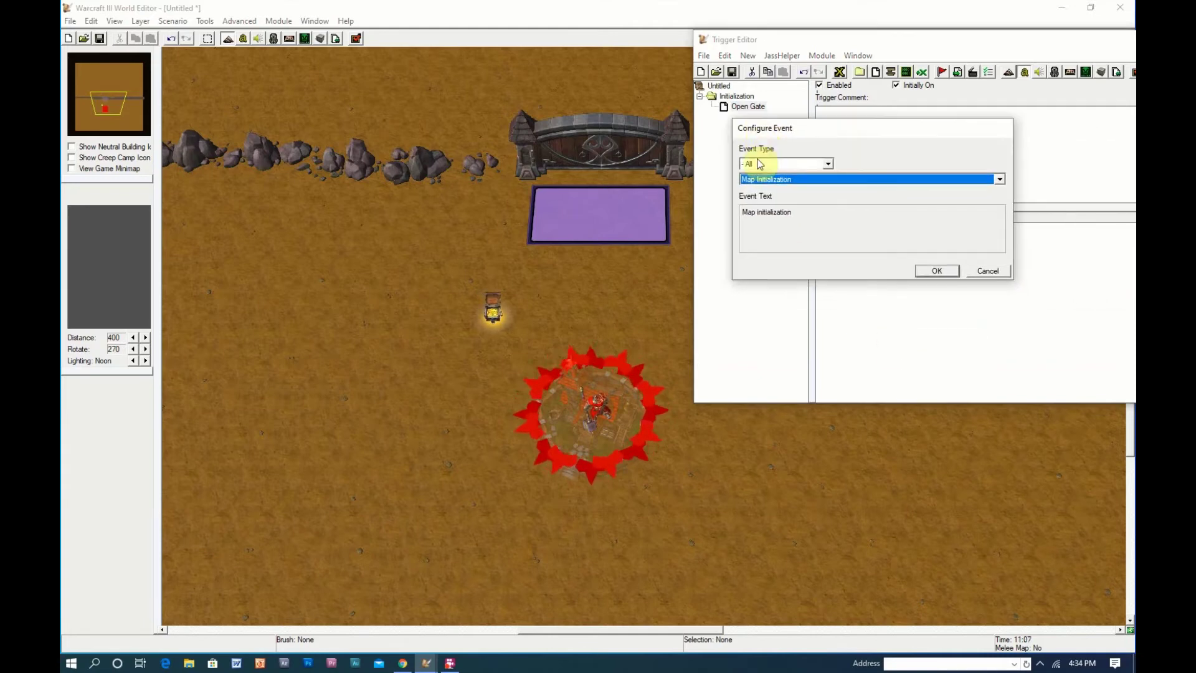
click(754, 180)
scroll(809, 240, down, 1)
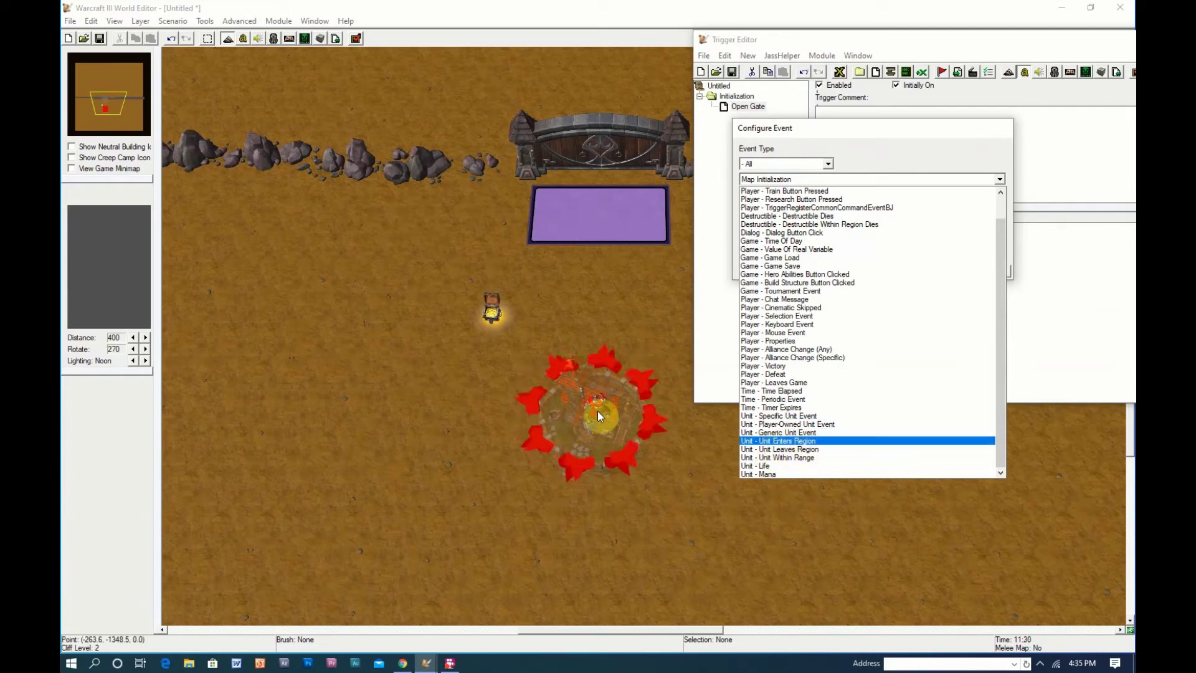
click(782, 441)
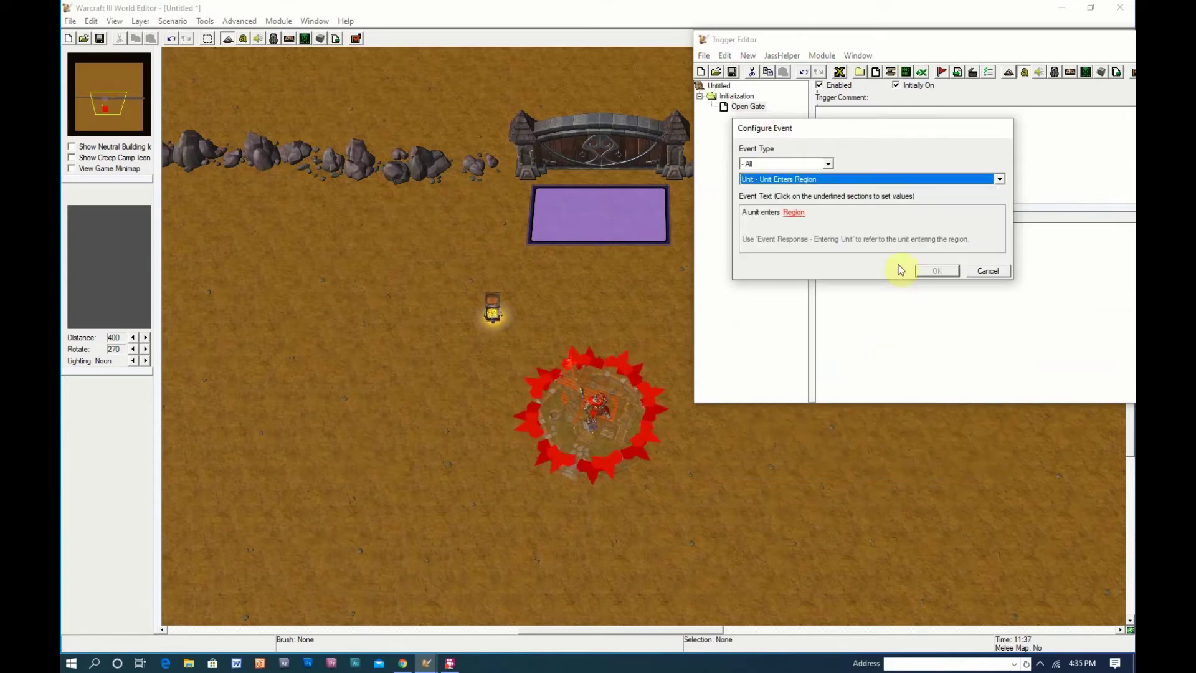
- Set the event's region to Region 000 in front of the gate and confirm the Unit Enters Region event
click(793, 213)
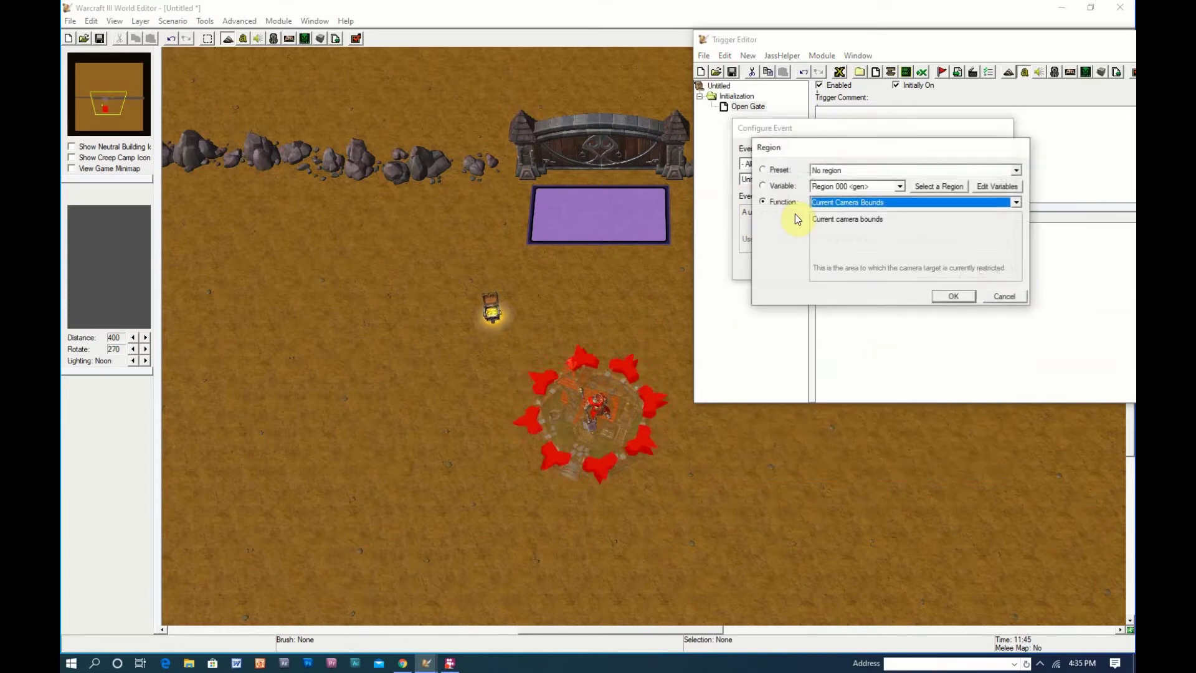
click(931, 187)
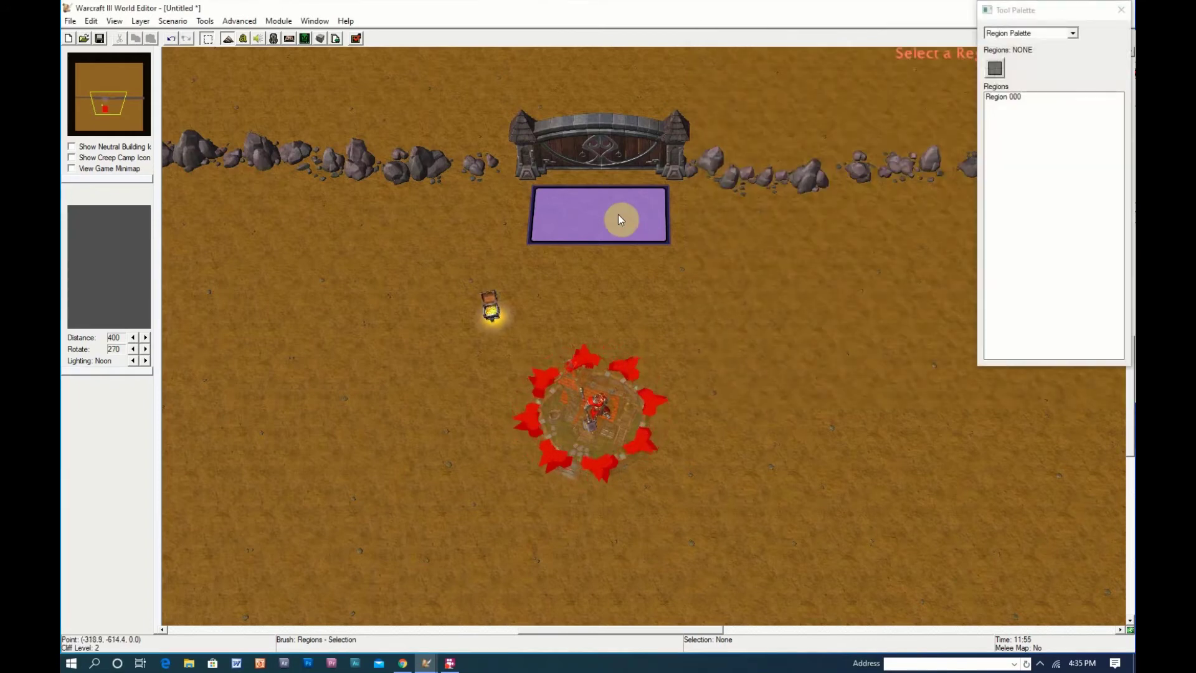
click(622, 216)
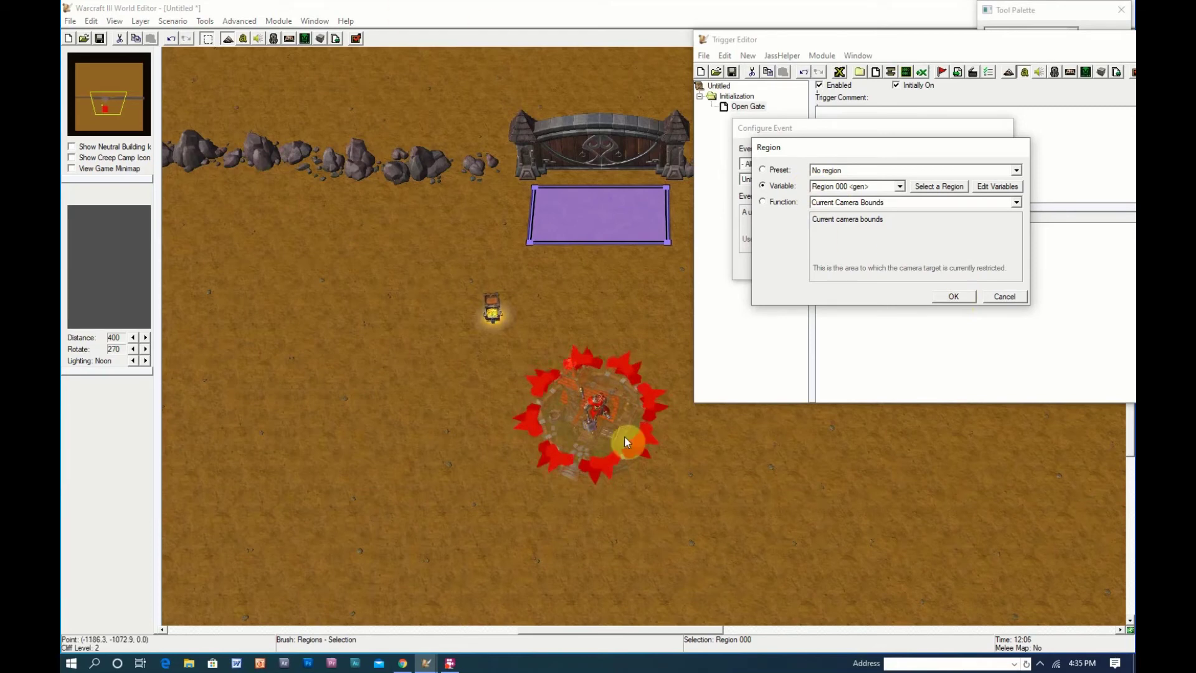
click(946, 297)
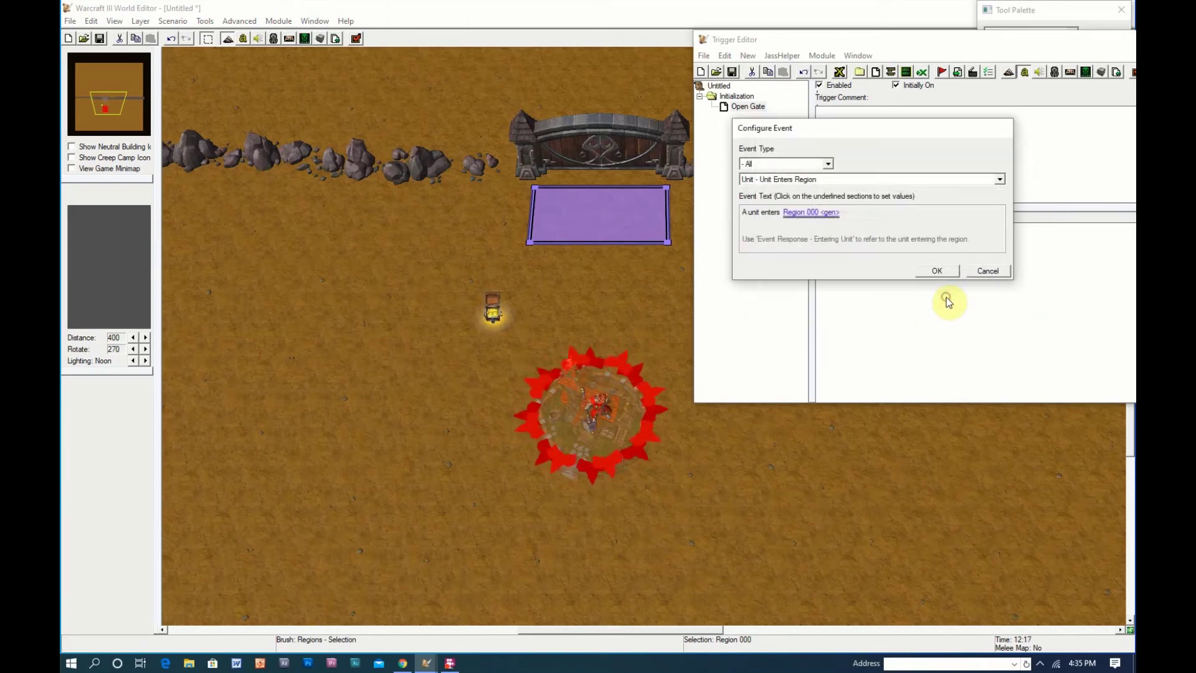
click(930, 269)
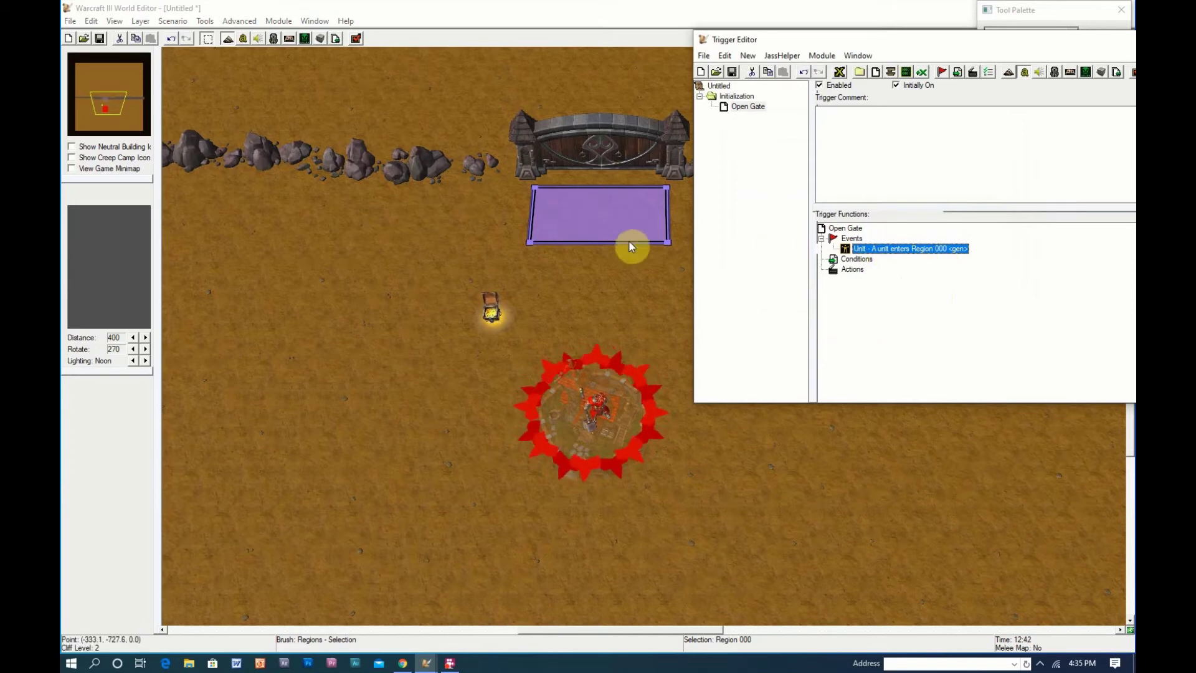
- Start a new action for the Open Gate trigger and find Destructible - Open/Close/Destroy Gate with the search text "gate"
right_click(841, 268)
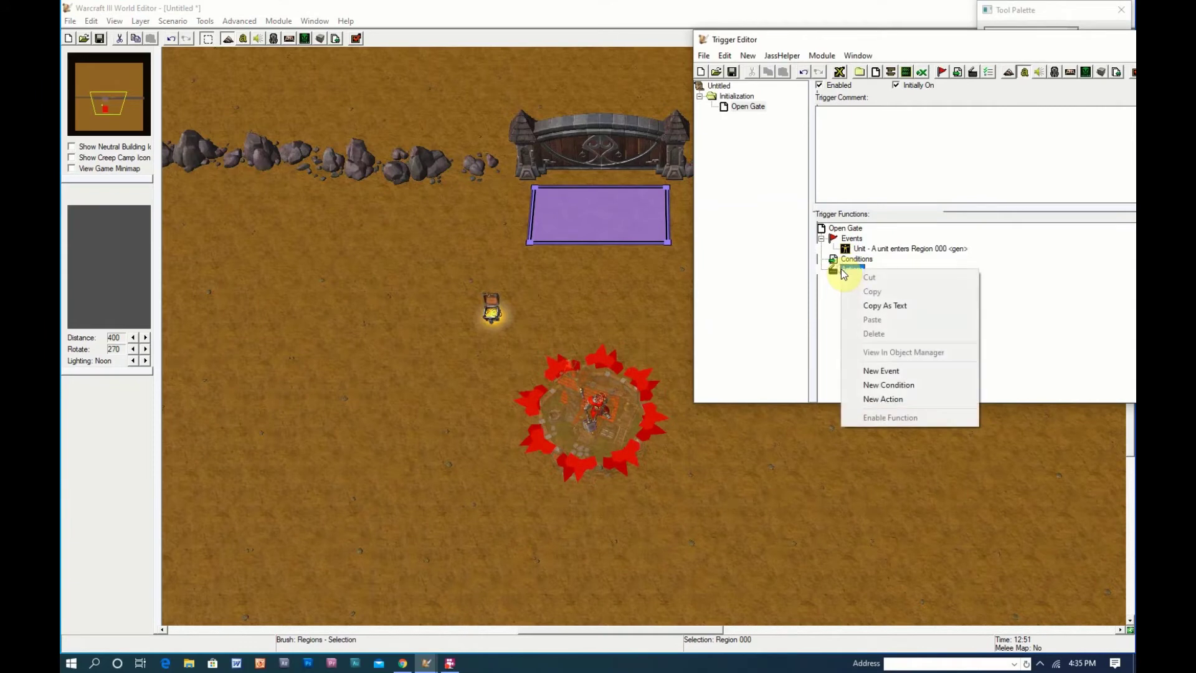
click(879, 399)
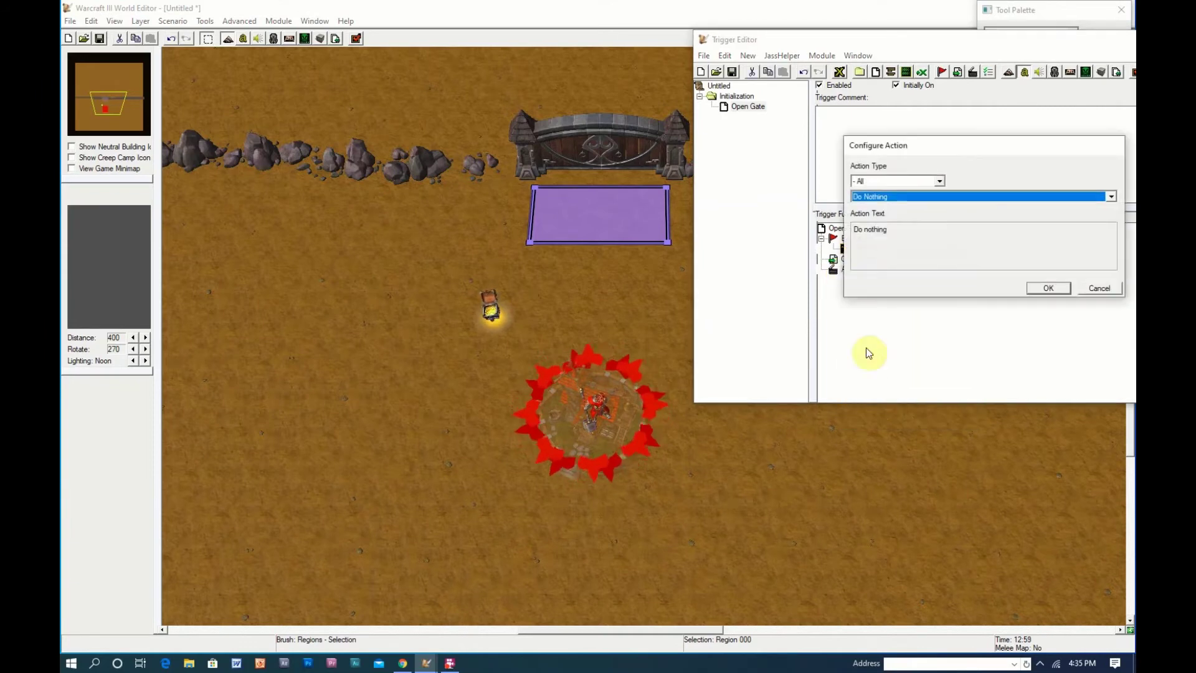
click(878, 198)
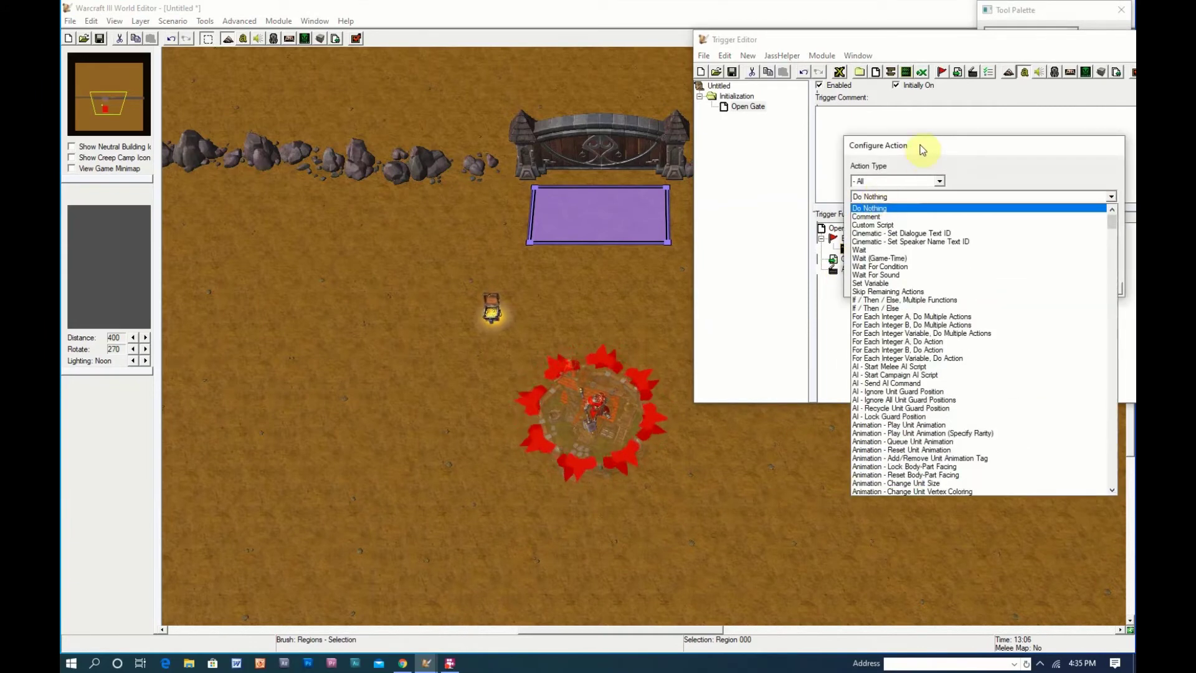
click(920, 145)
drag(938, 153, 770, 143)
click(760, 187)
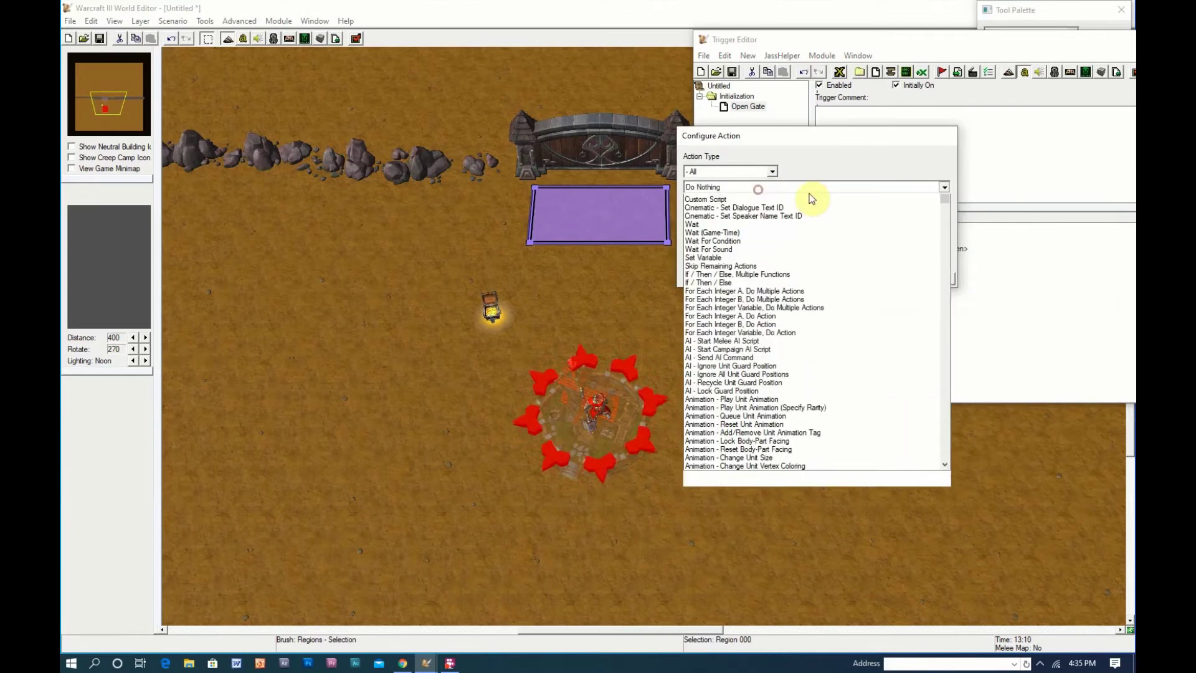
click(758, 172)
click(734, 175)
click(728, 193)
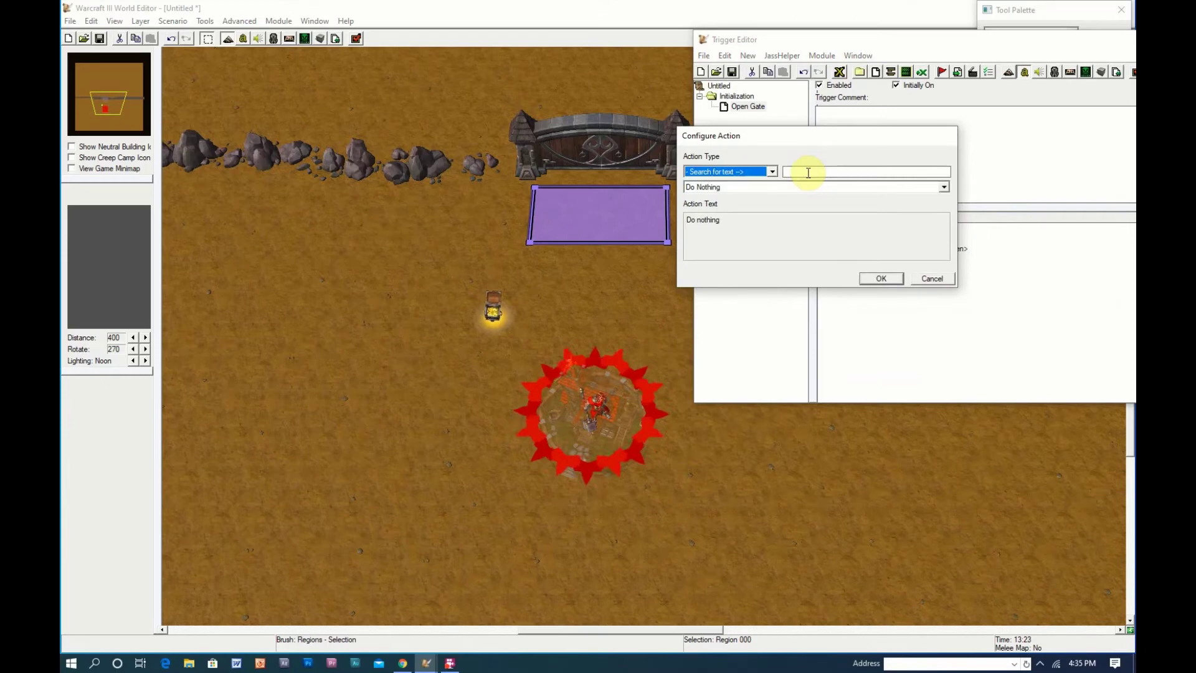
text(gate)
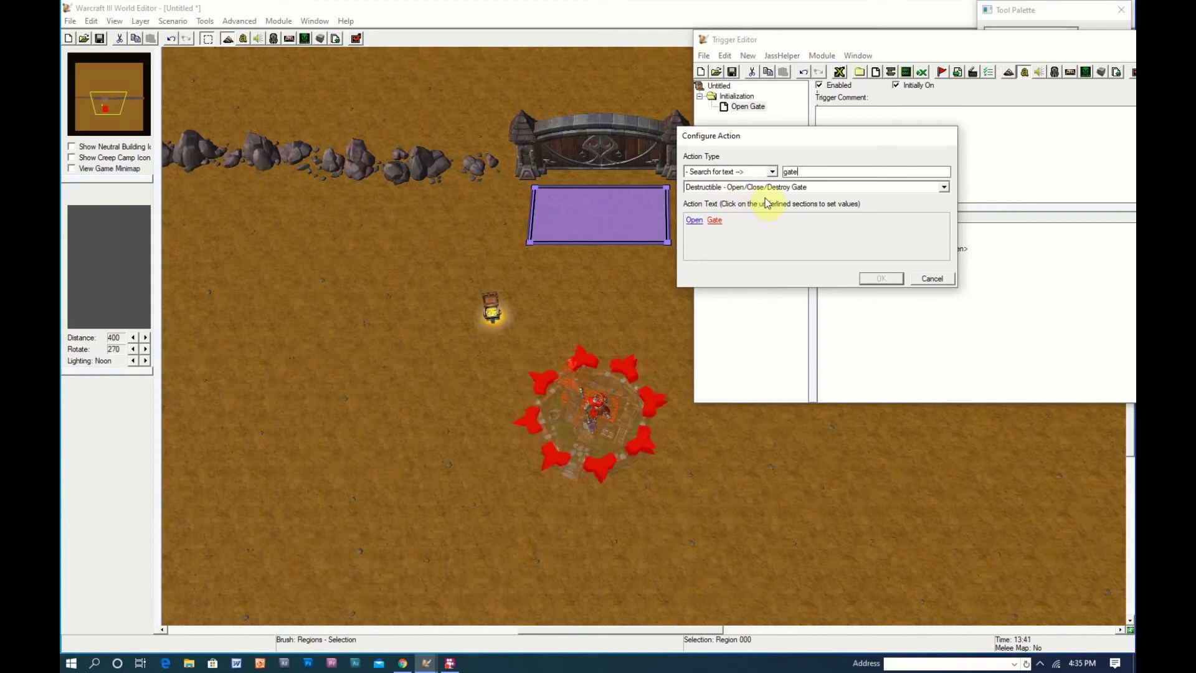
- Pick the horizontal gate on the map as the gate to open and confirm the action
click(715, 221)
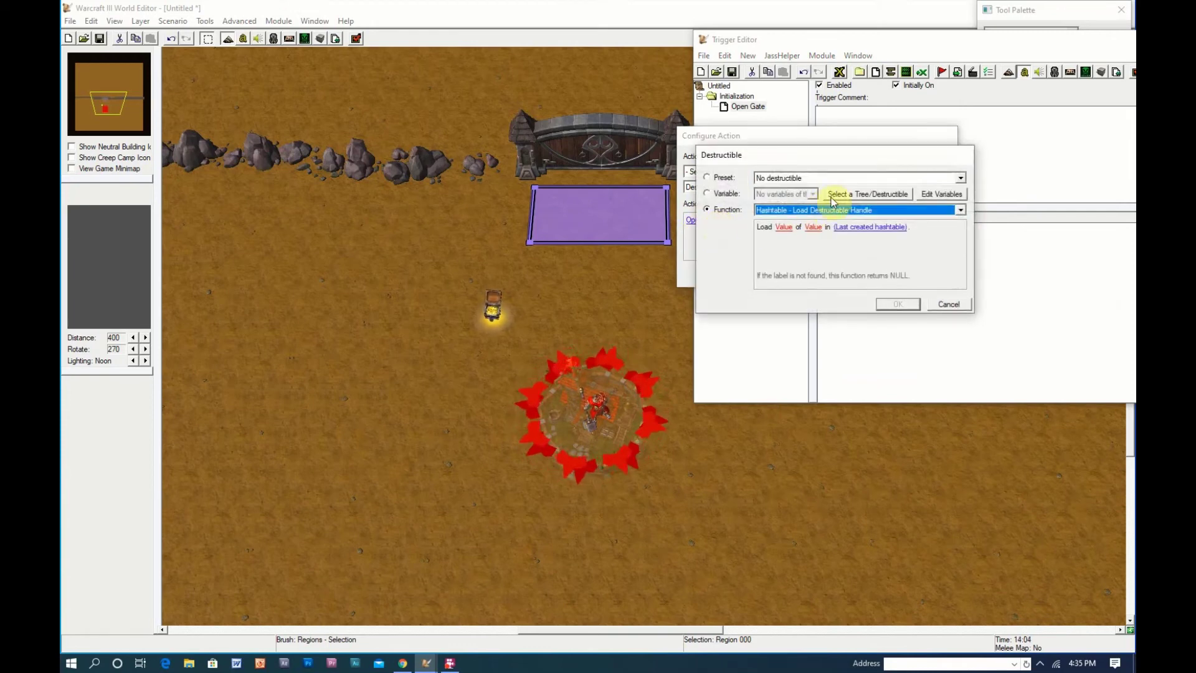
click(869, 195)
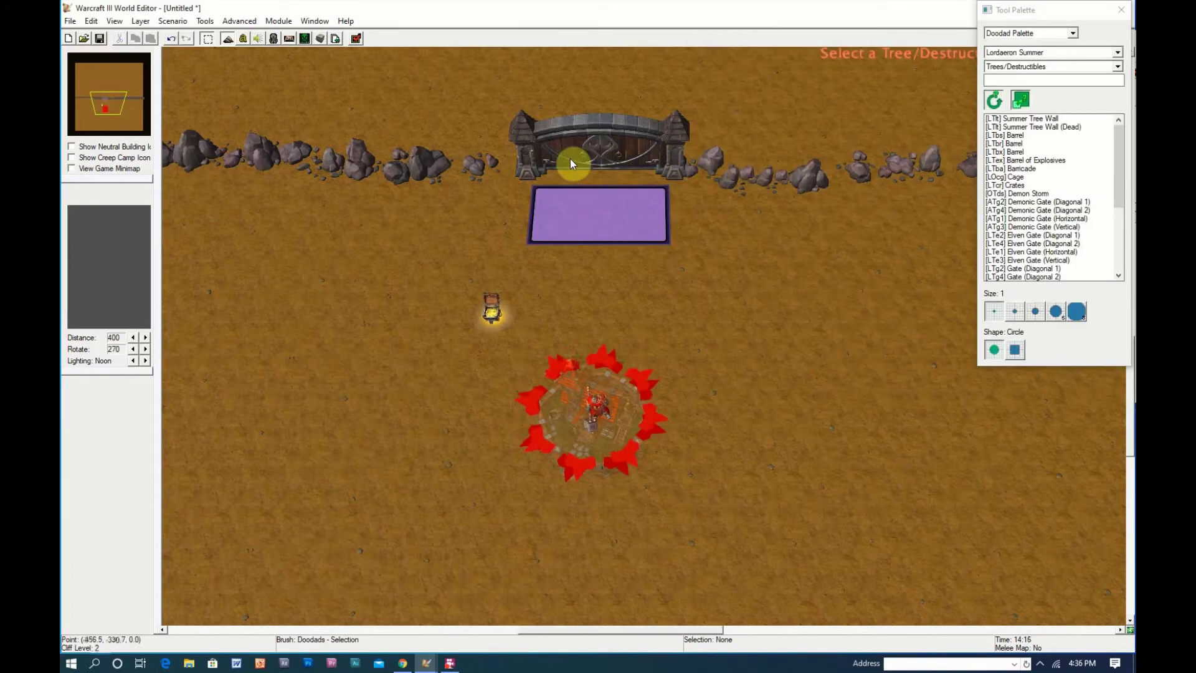
click(593, 162)
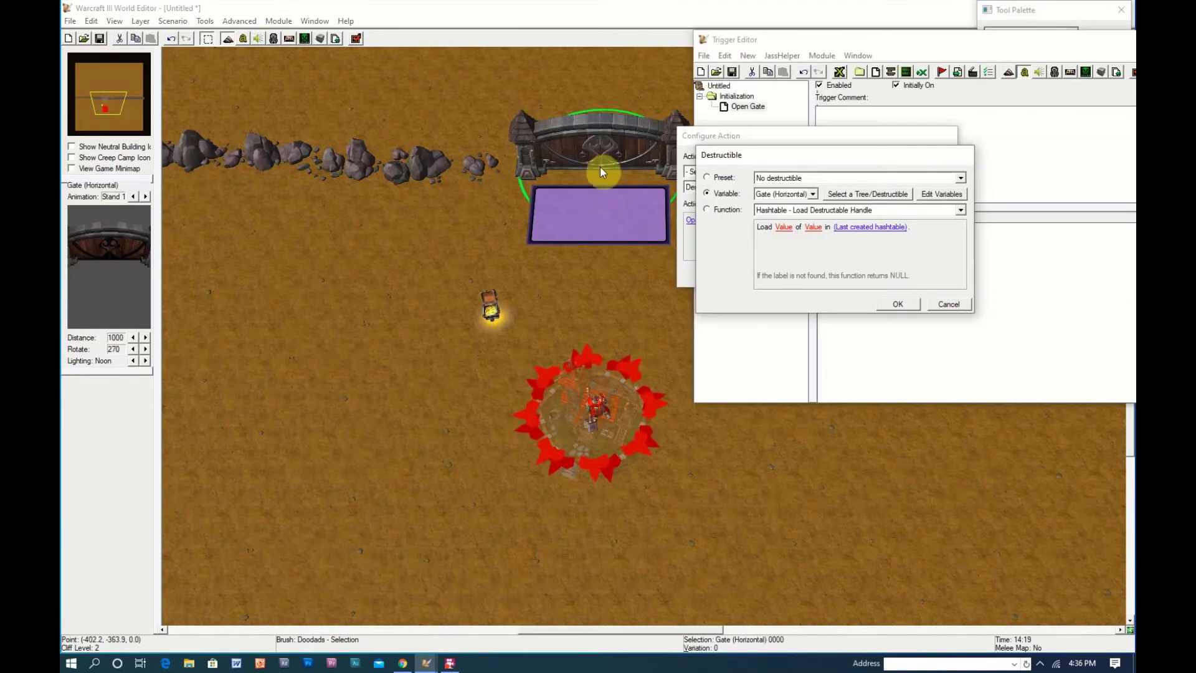
click(897, 303)
click(872, 278)
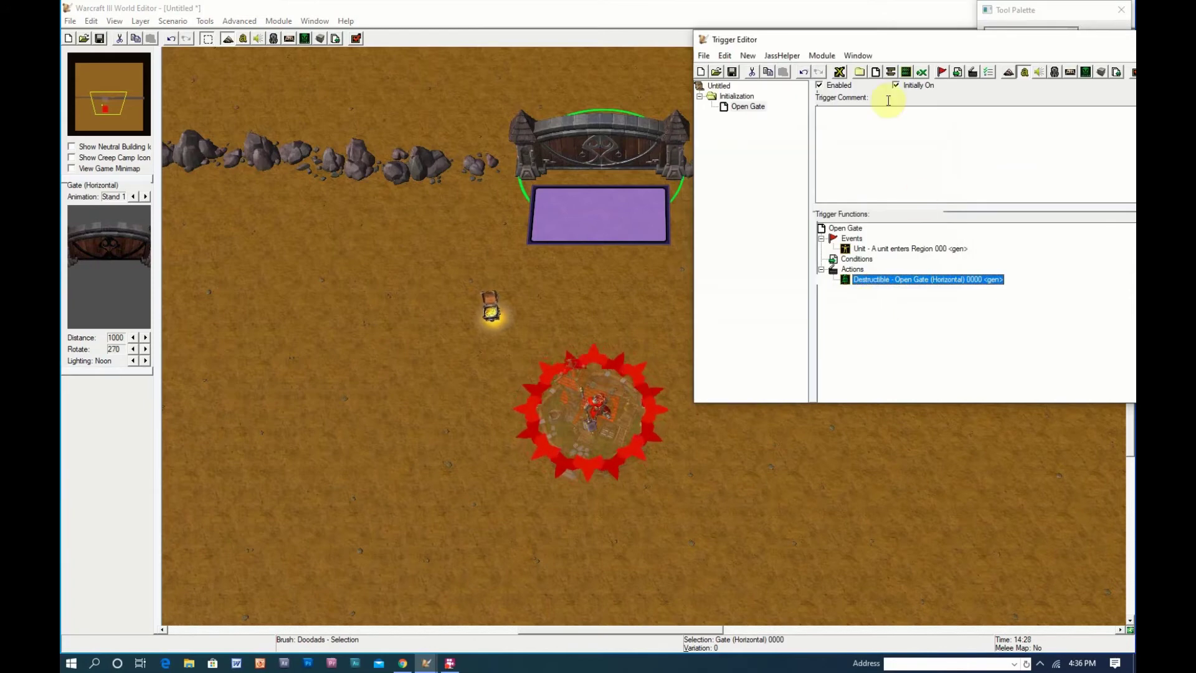
- Shift the Trigger Editor slightly and start a new Boolean Comparison condition for the Open Gate trigger
drag(834, 41, 811, 52)
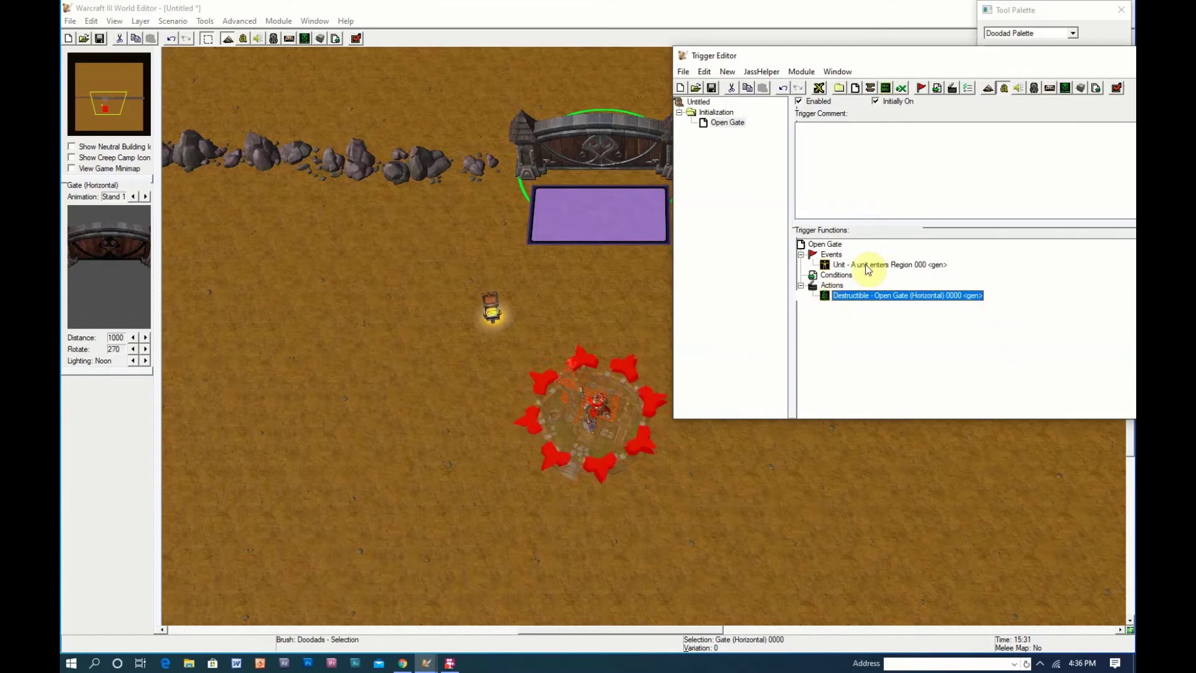
click(832, 277)
right_click(831, 280)
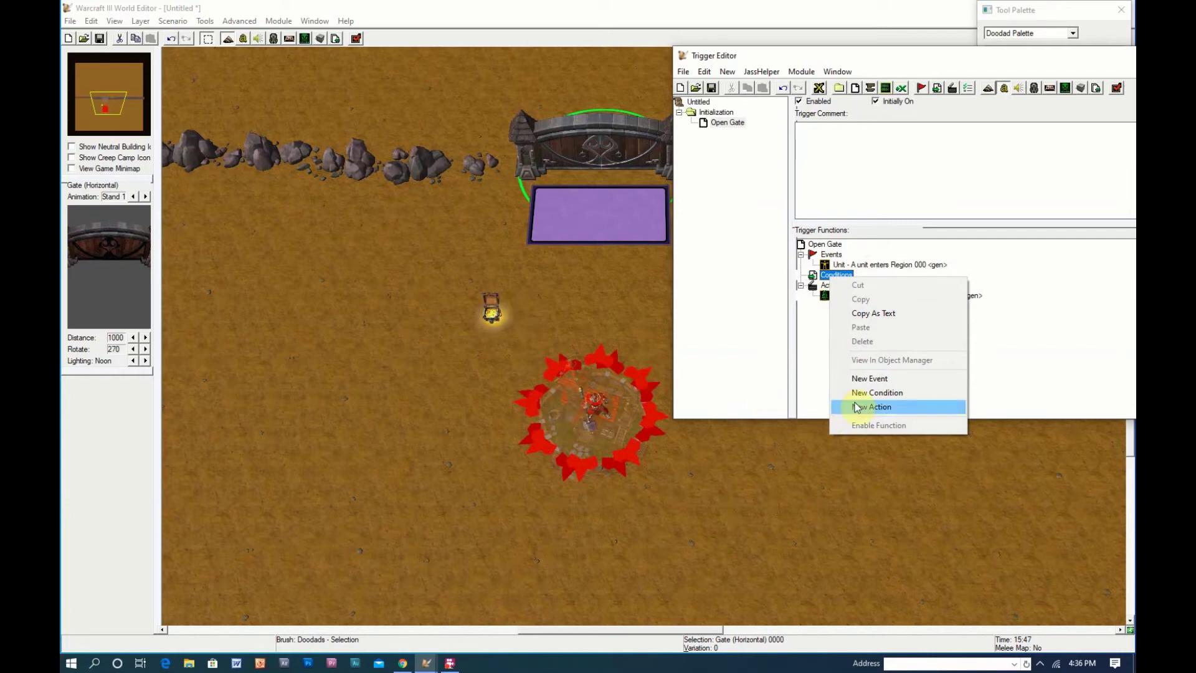
click(873, 393)
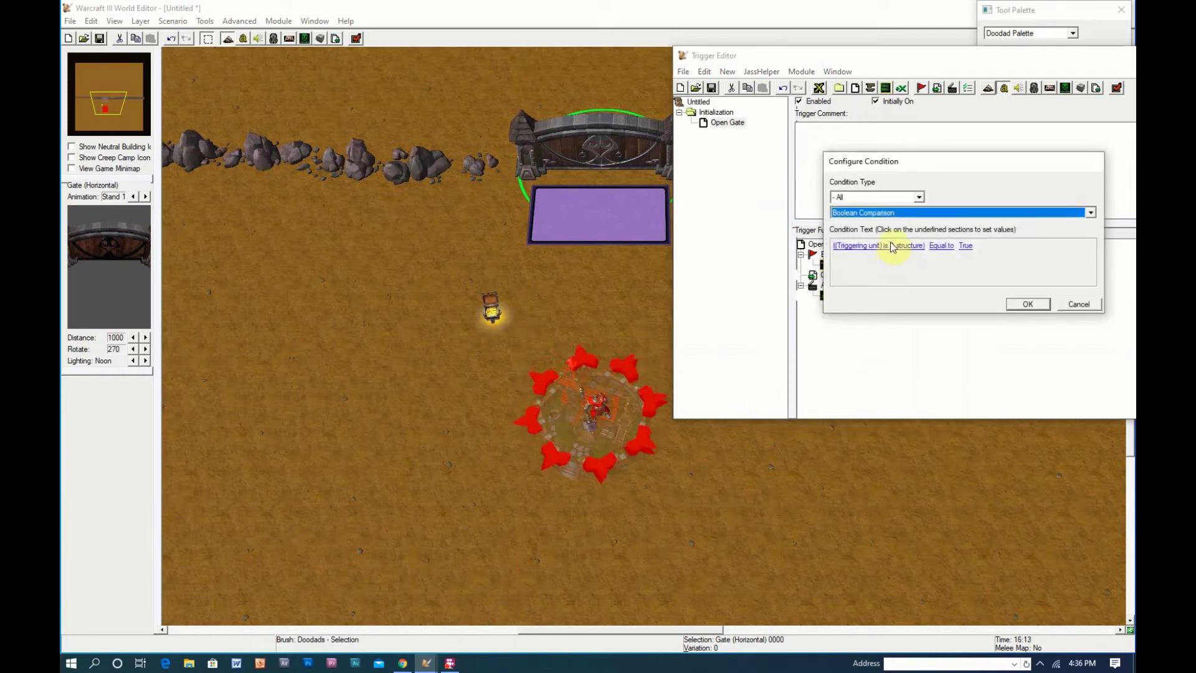
click(866, 215)
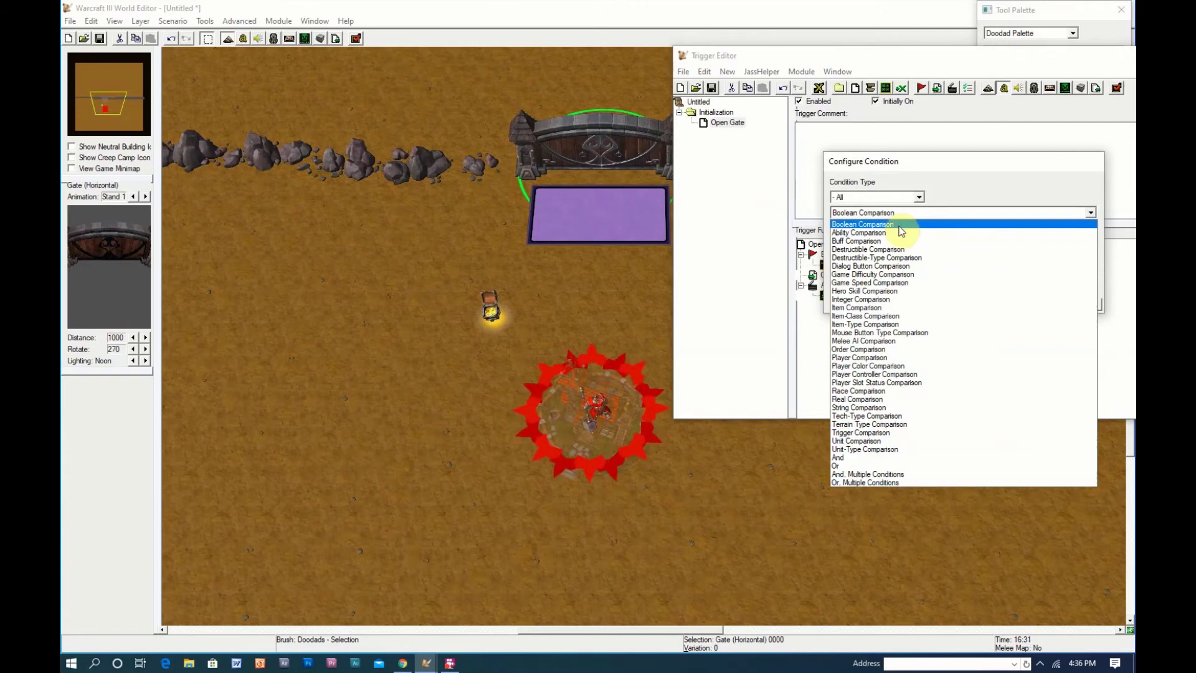
click(854, 307)
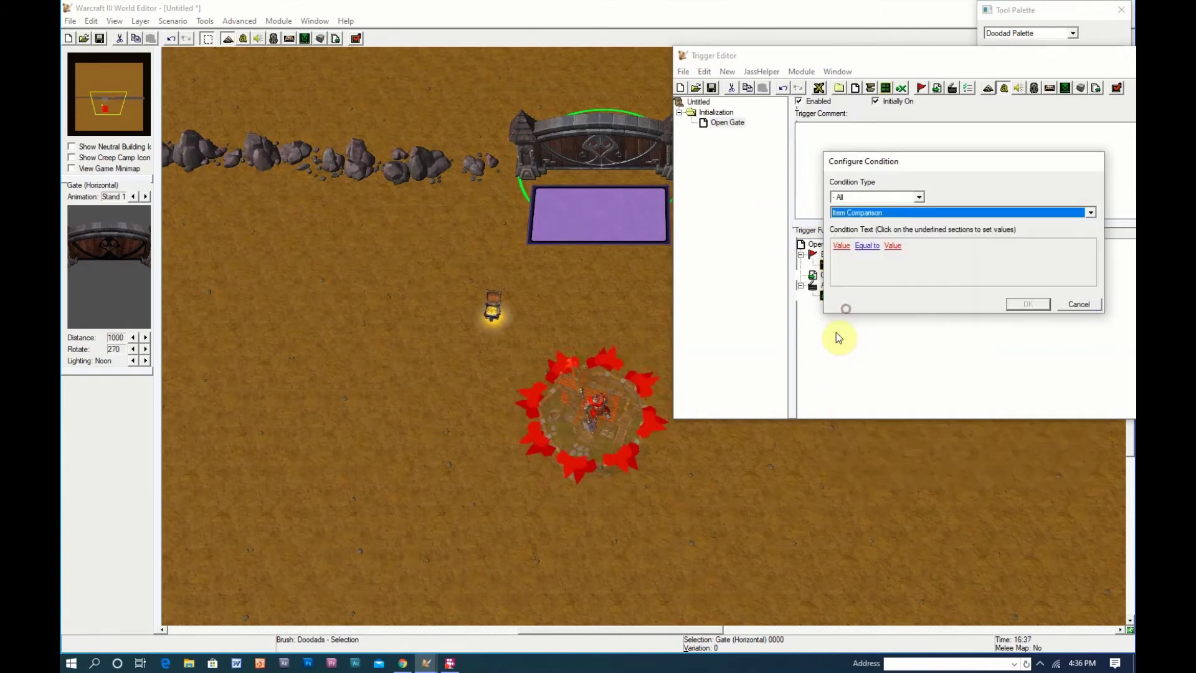
click(884, 213)
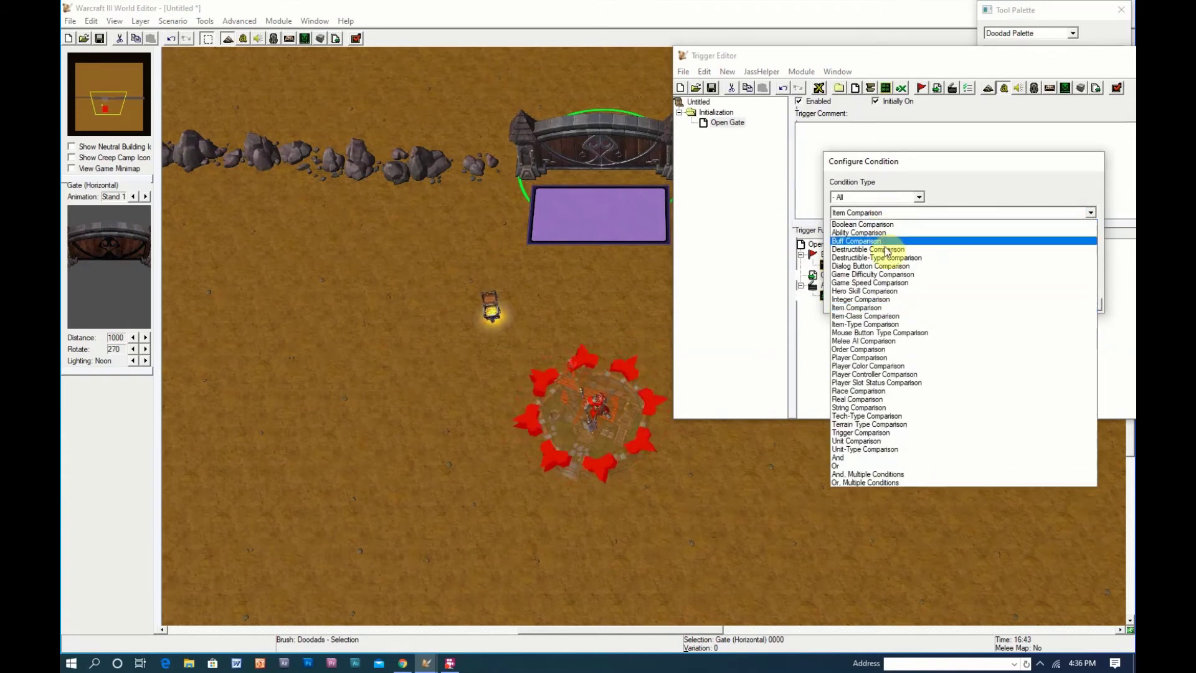
click(874, 224)
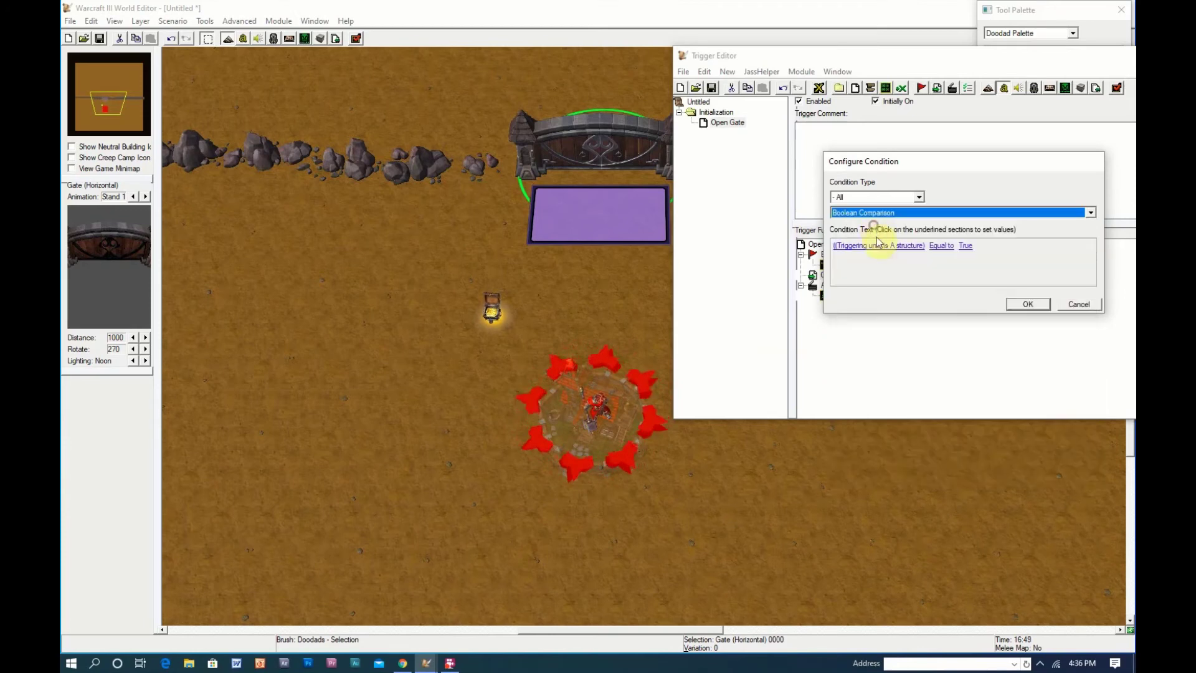
click(883, 244)
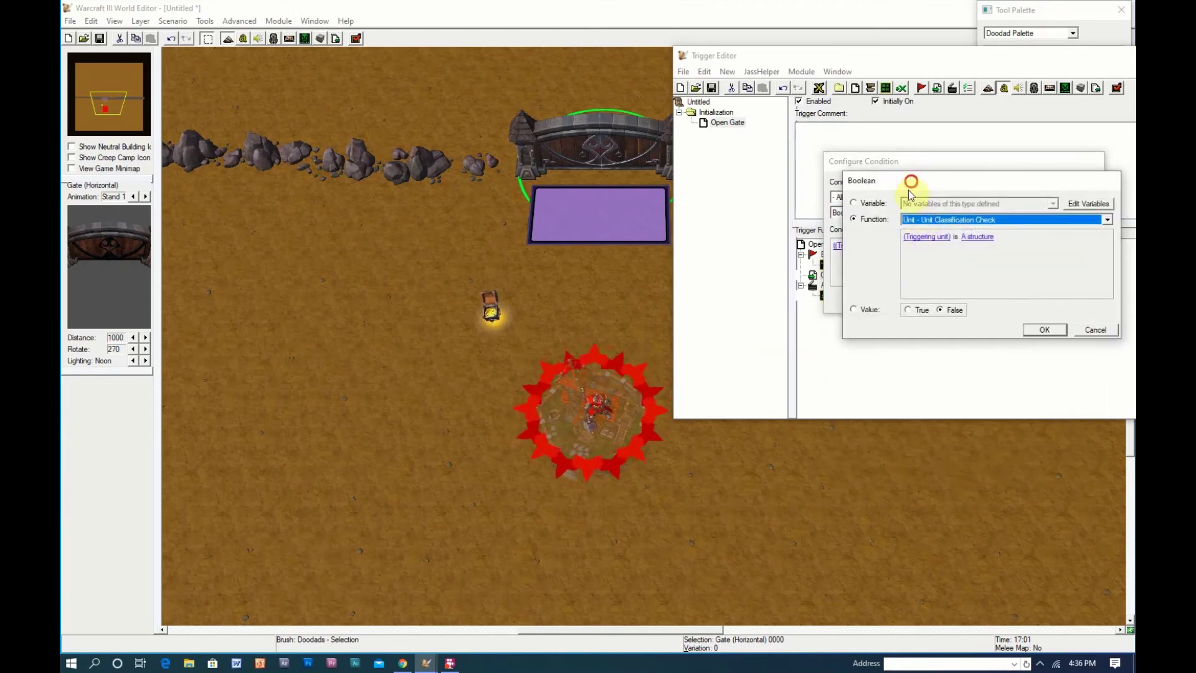
drag(908, 187, 810, 275)
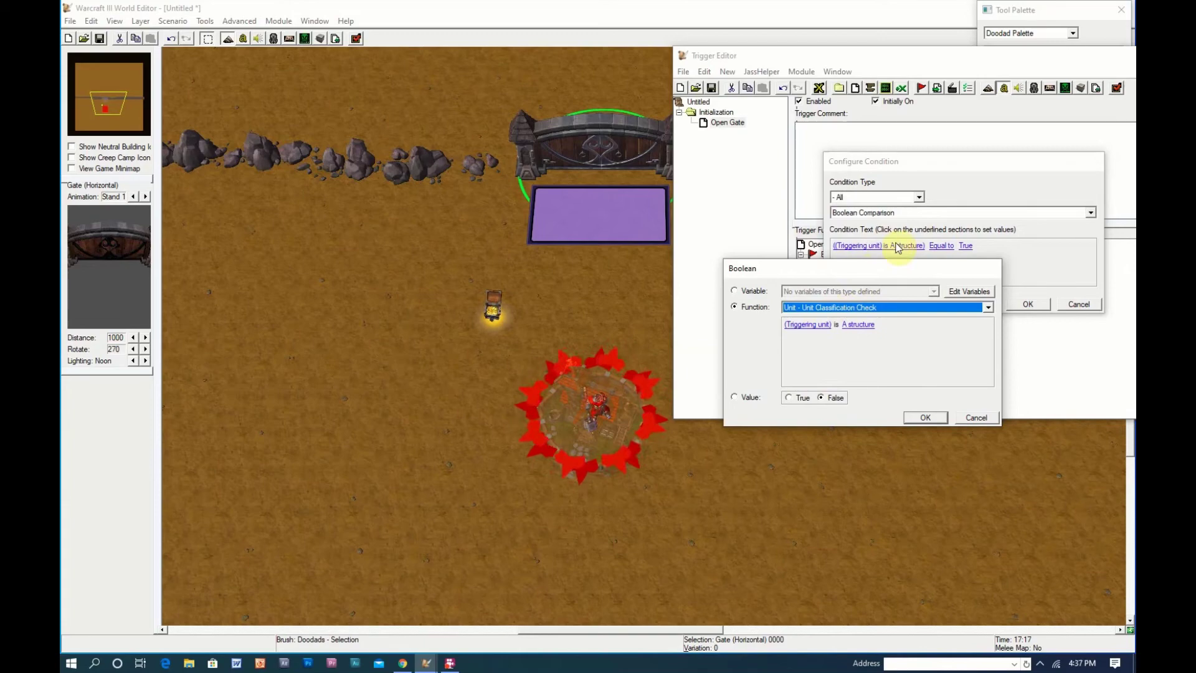
click(976, 418)
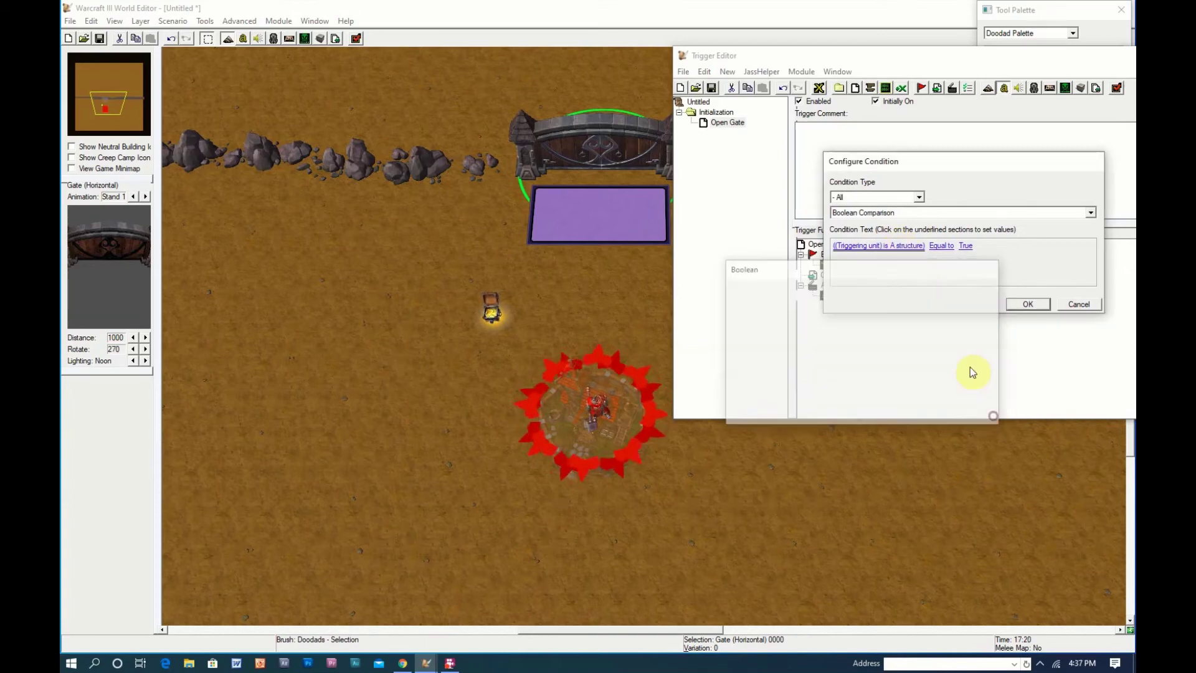
- Set the function checked by the Boolean Comparison to Hero - Hero Has Item
click(899, 247)
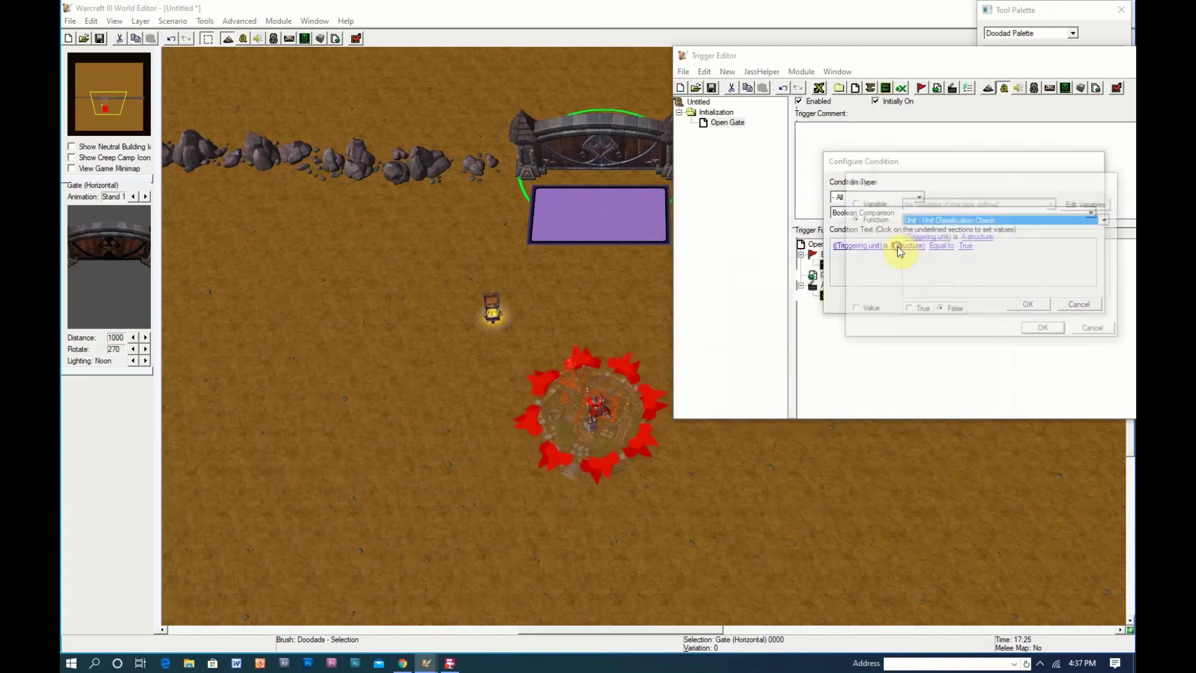
click(934, 221)
scroll(990, 461, up, 9)
scroll(1008, 373, down, 4)
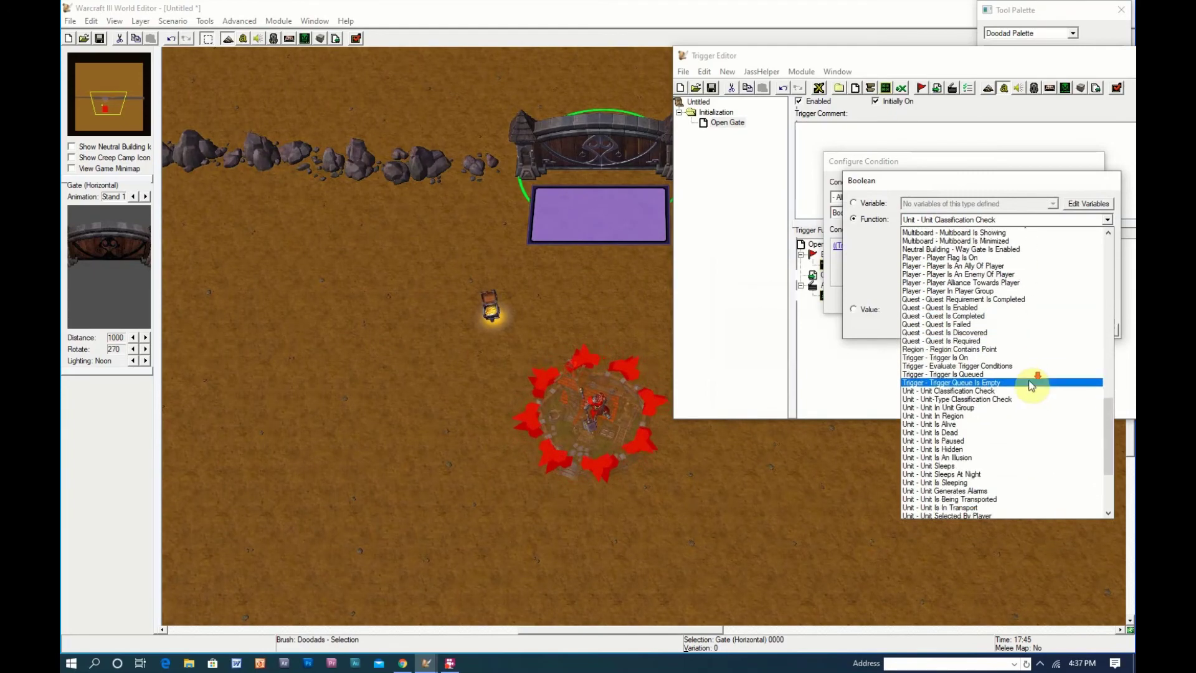
scroll(1031, 385, down, 5)
scroll(996, 411, up, 5)
scroll(1014, 382, up, 4)
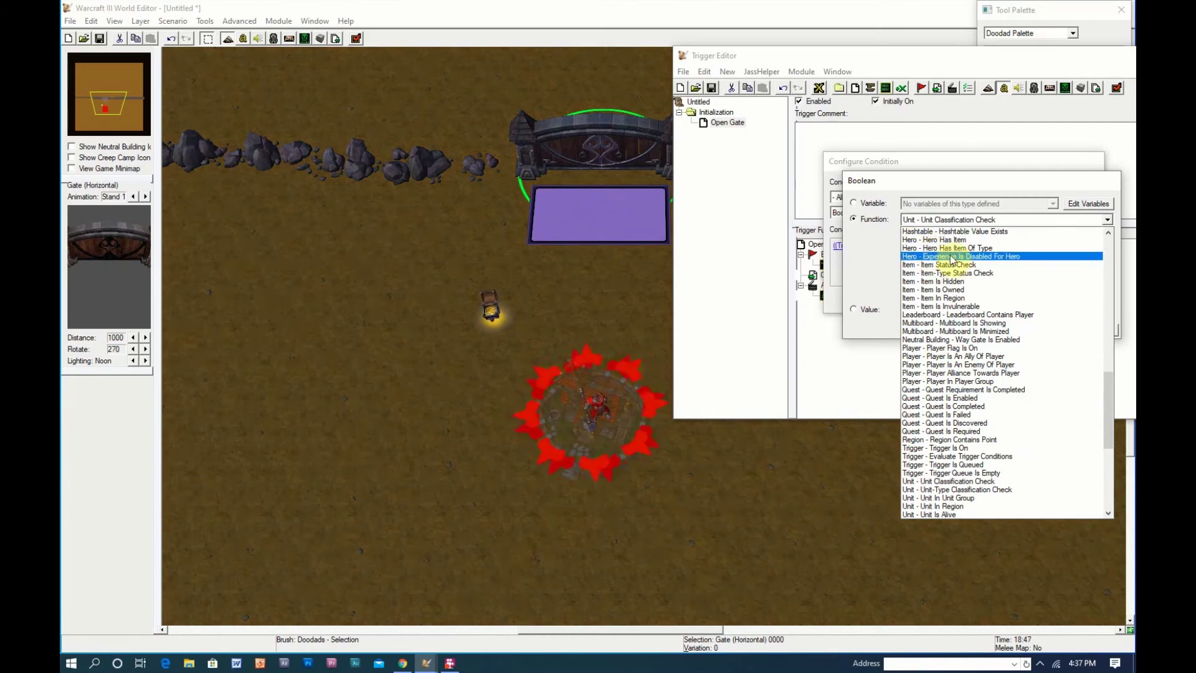
click(913, 241)
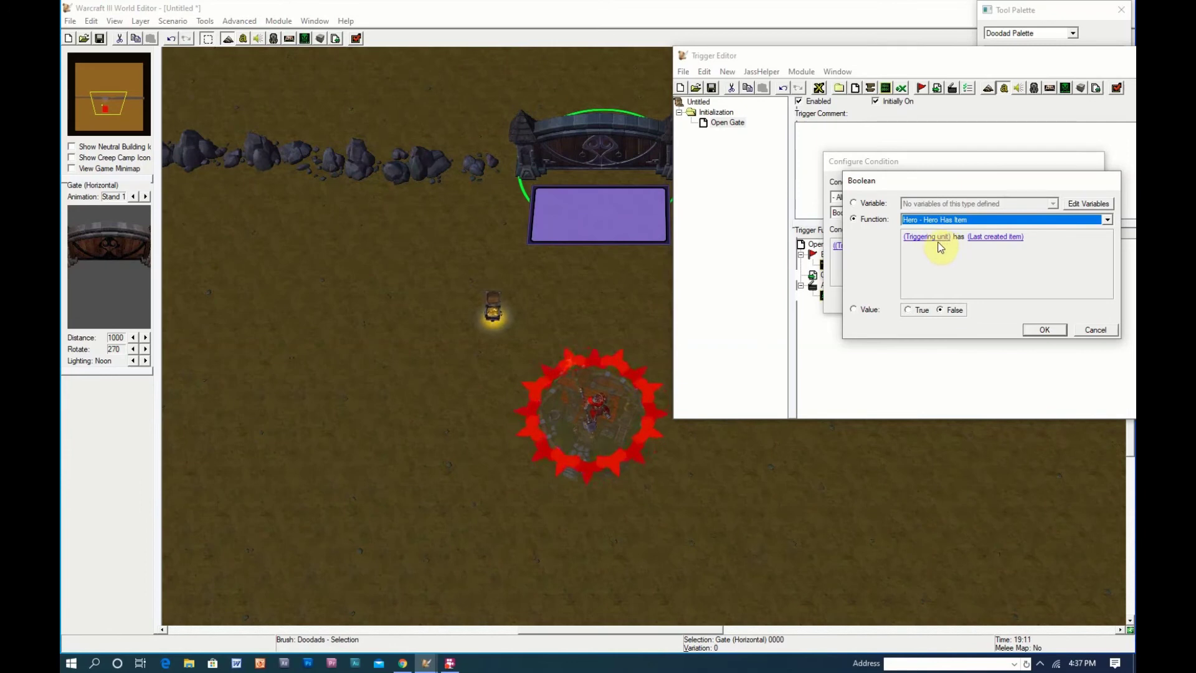
- Pick the Paladin on the map as the hero checked by the Hero Has Item function
click(935, 237)
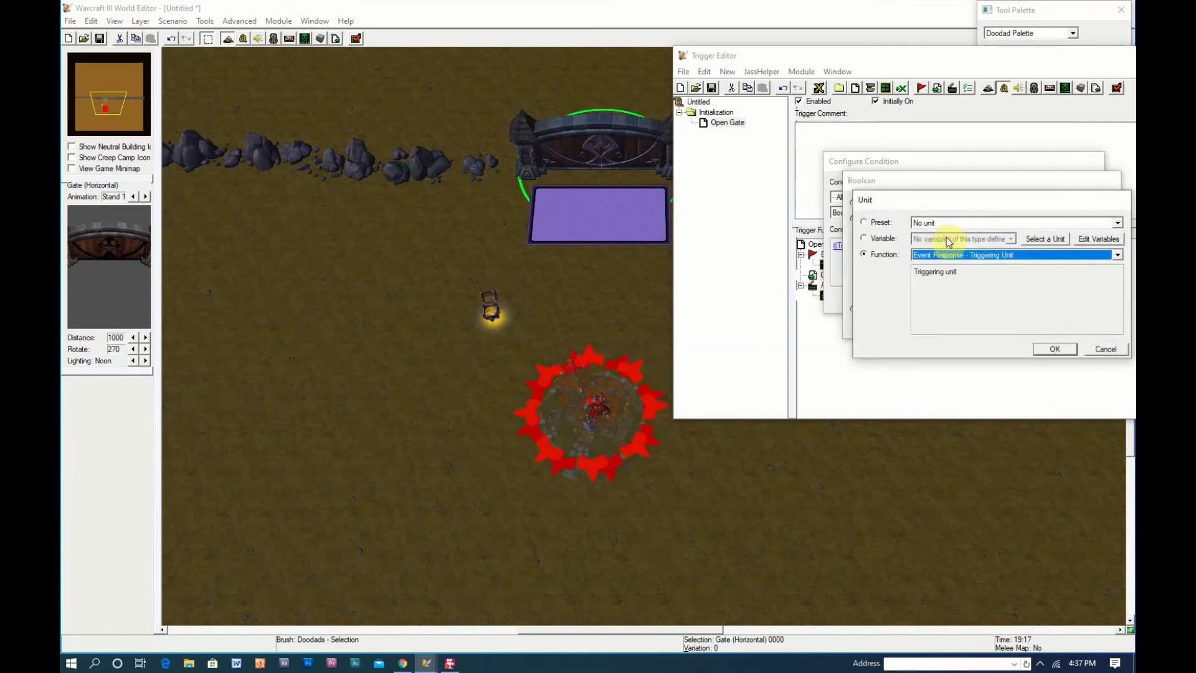
click(1045, 241)
click(595, 407)
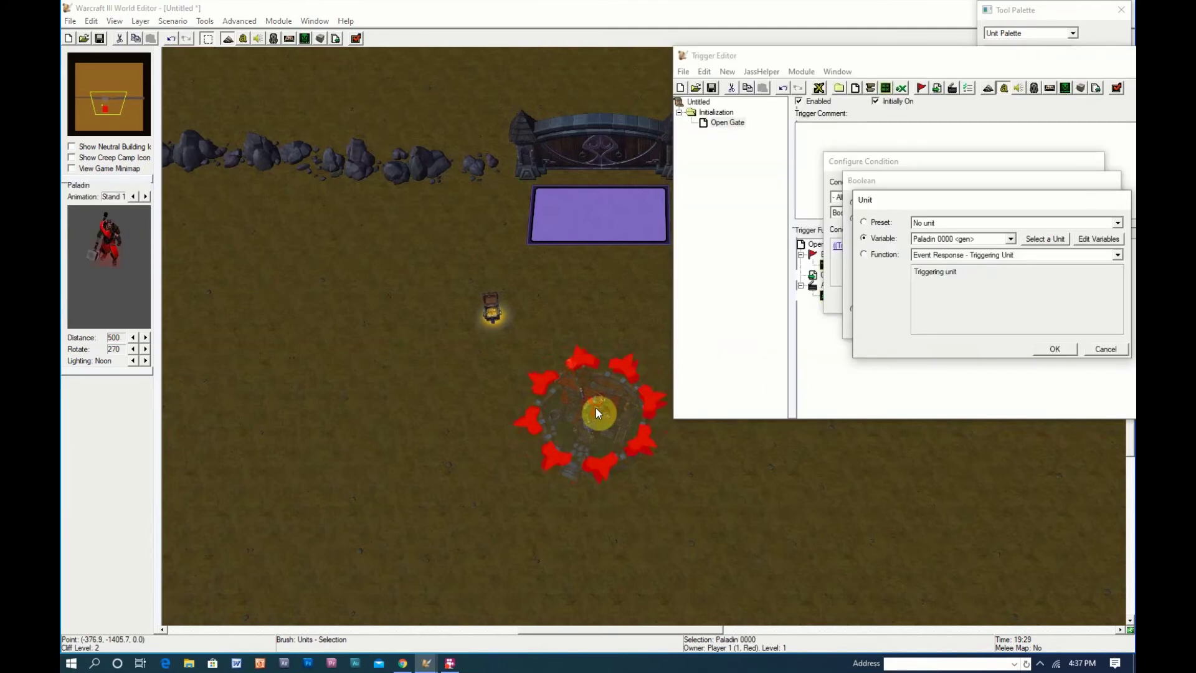
click(1056, 347)
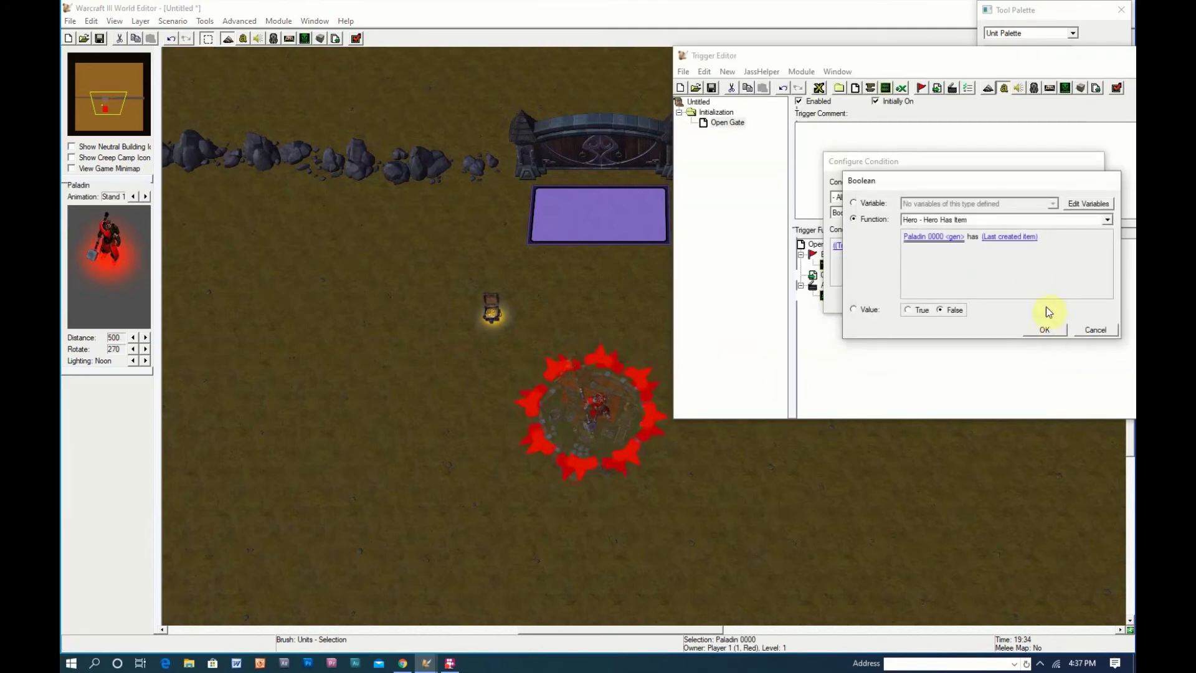
- Pick the Key on the map as the item checked by Hero Has Item and confirm the Boolean Comparison condition
click(1005, 241)
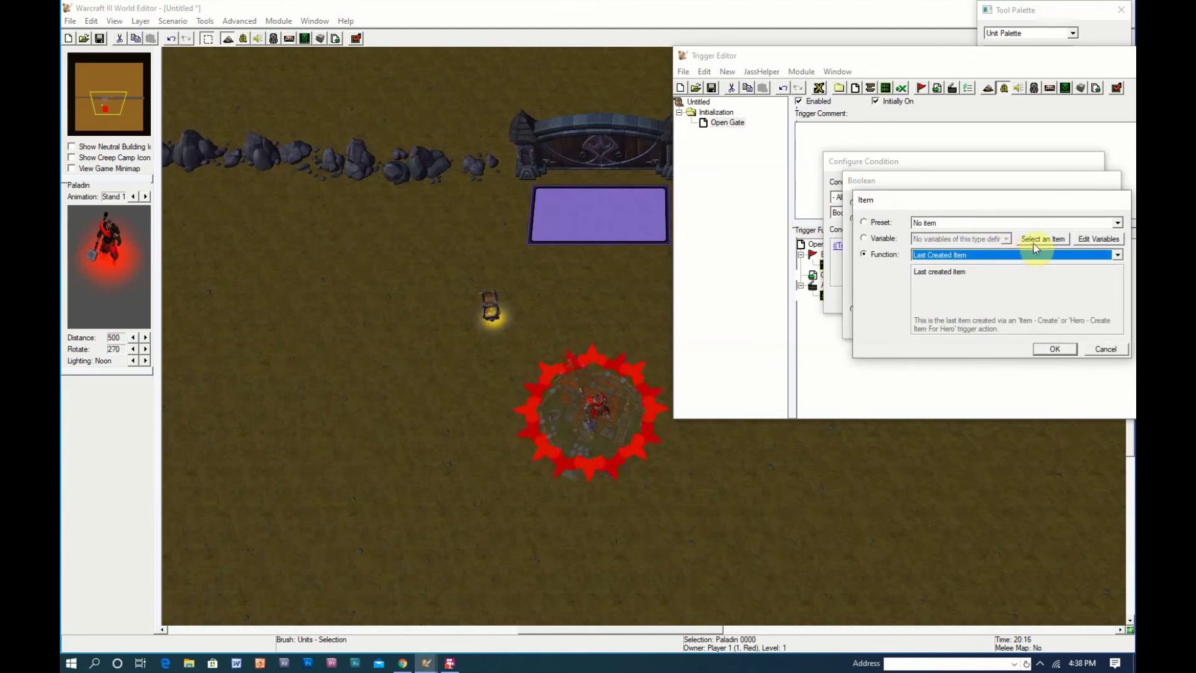
click(1037, 239)
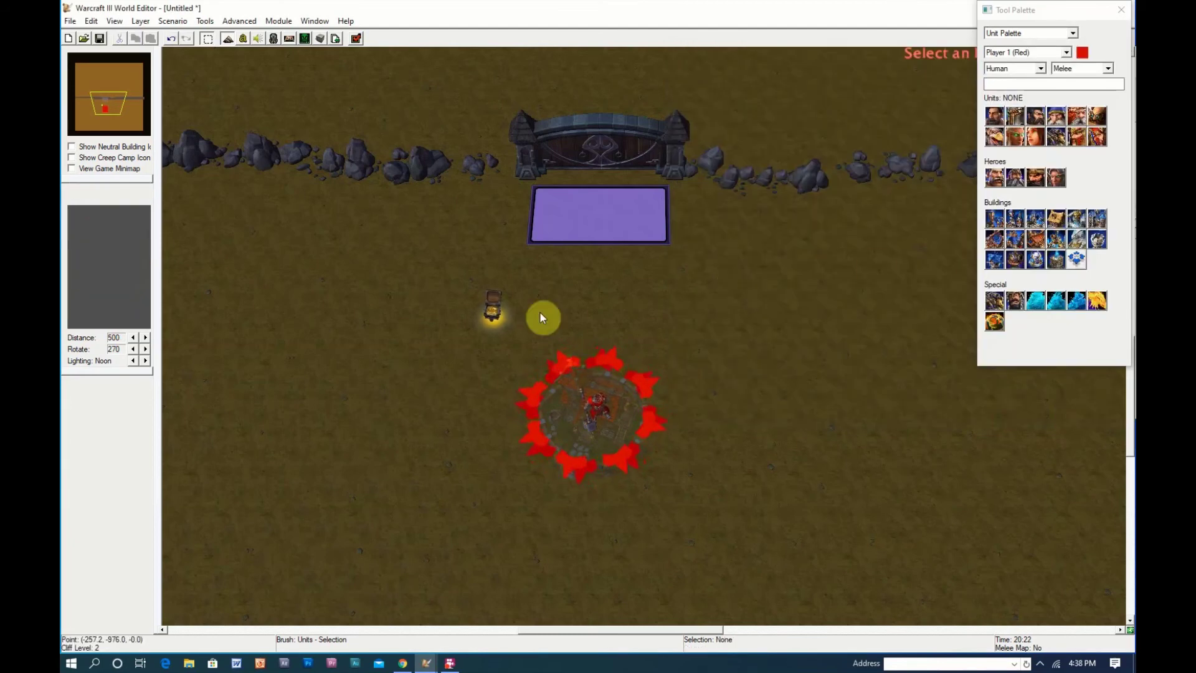
click(492, 310)
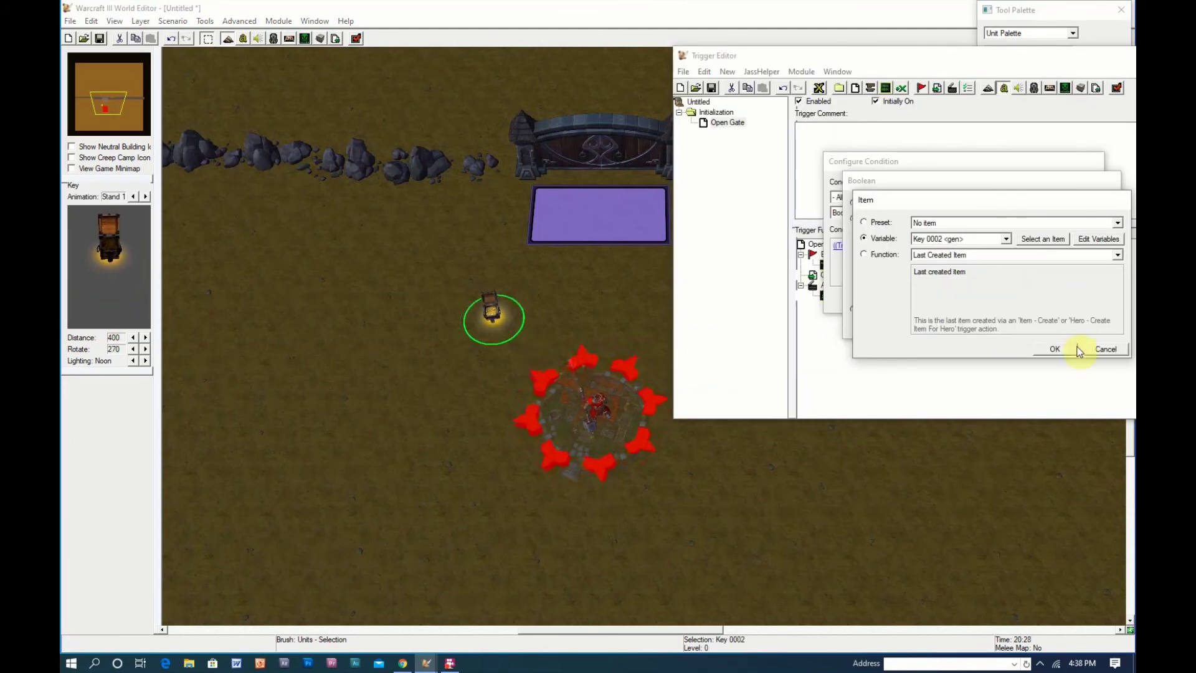
click(1057, 350)
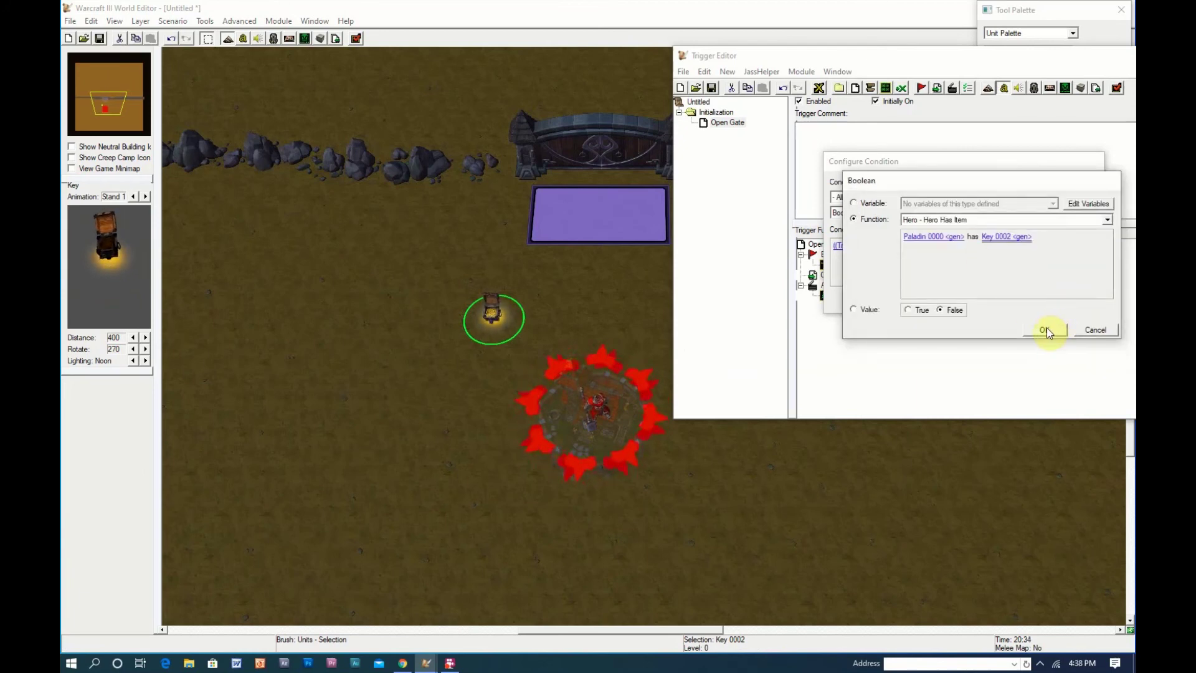
click(1046, 329)
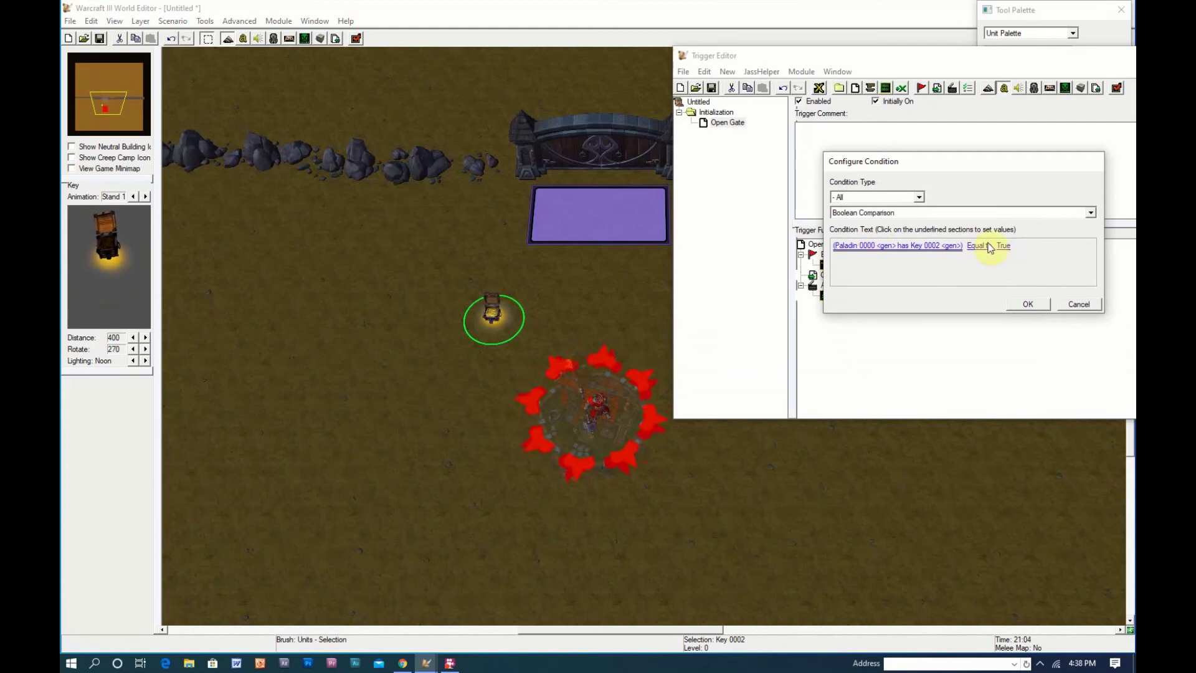
click(1028, 304)
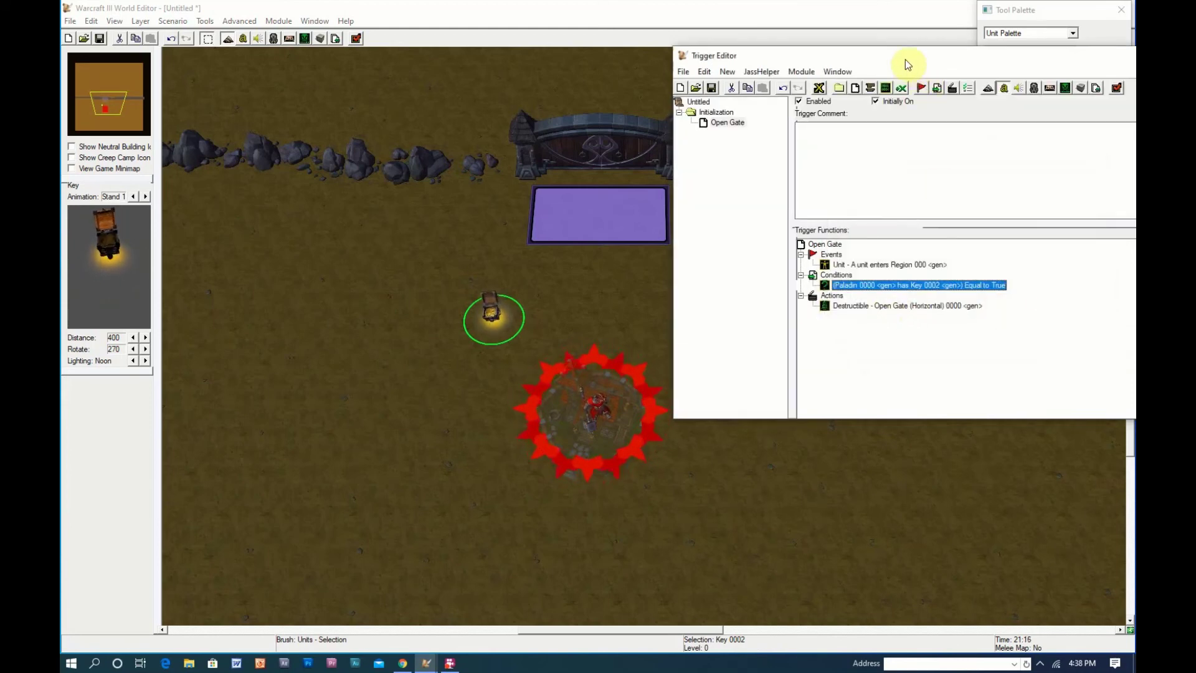
- Close the Trigger Editor and launch a test of the map, accepting the non-melee map warning
drag(906, 65, 566, 74)
click(898, 74)
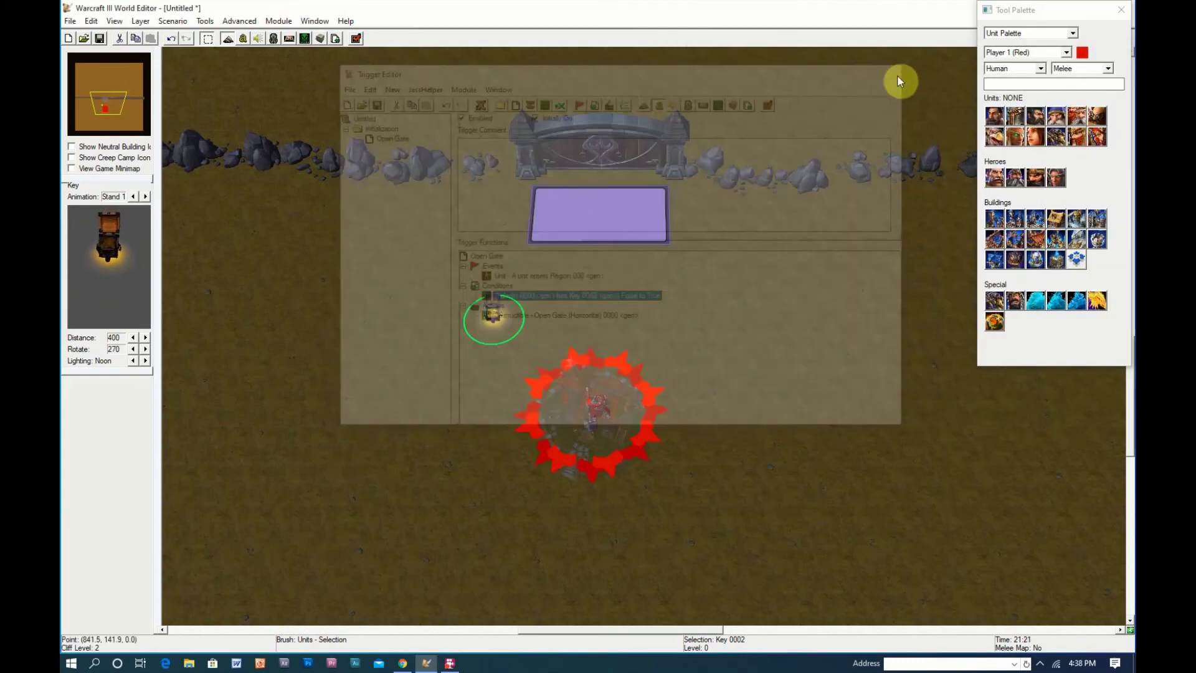
click(356, 39)
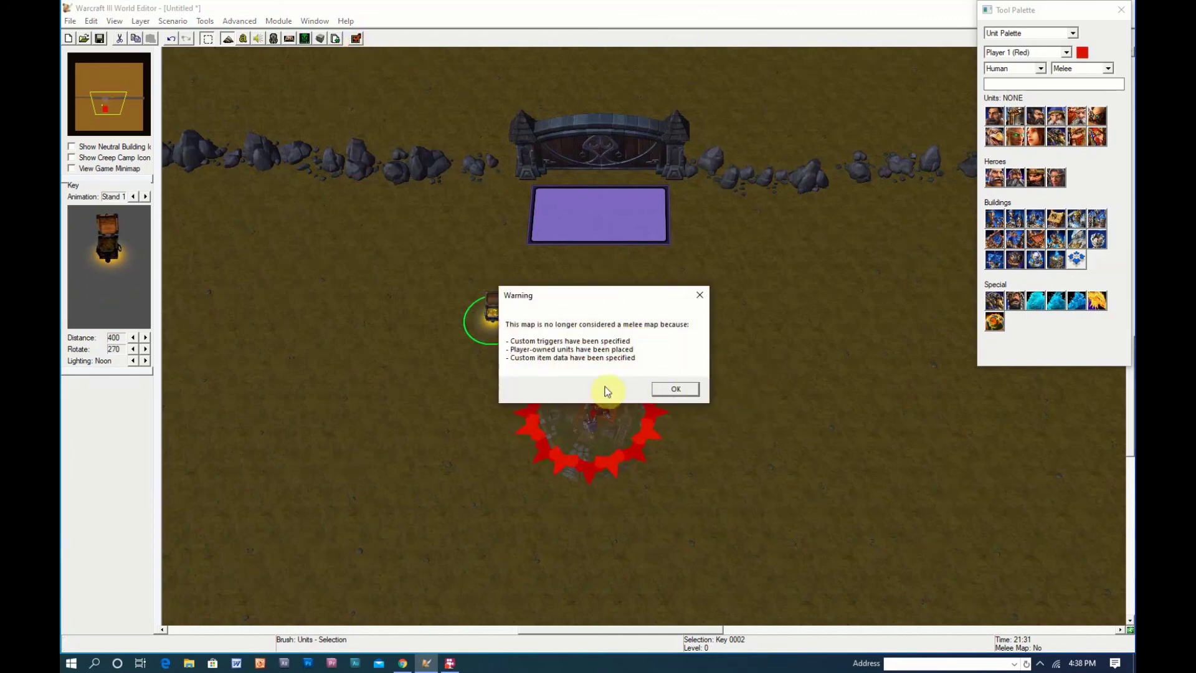
click(670, 394)
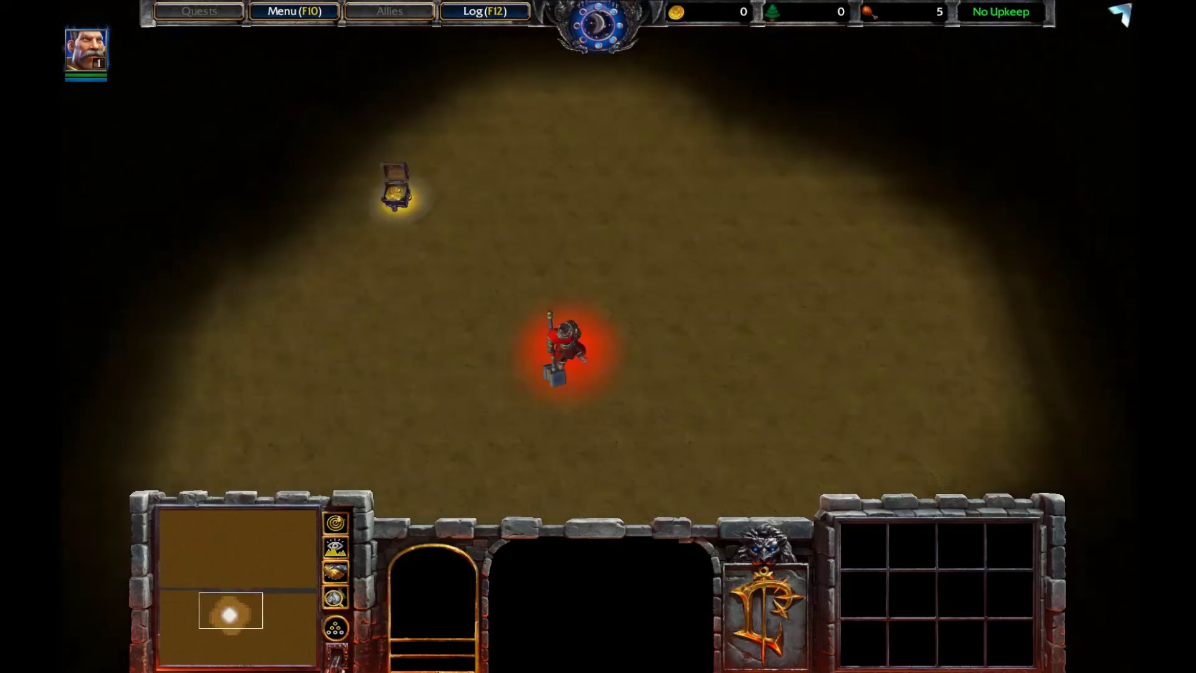
- Have the Paladin pick up the Key from the treasure chest and walk him towards the gate
click(570, 271)
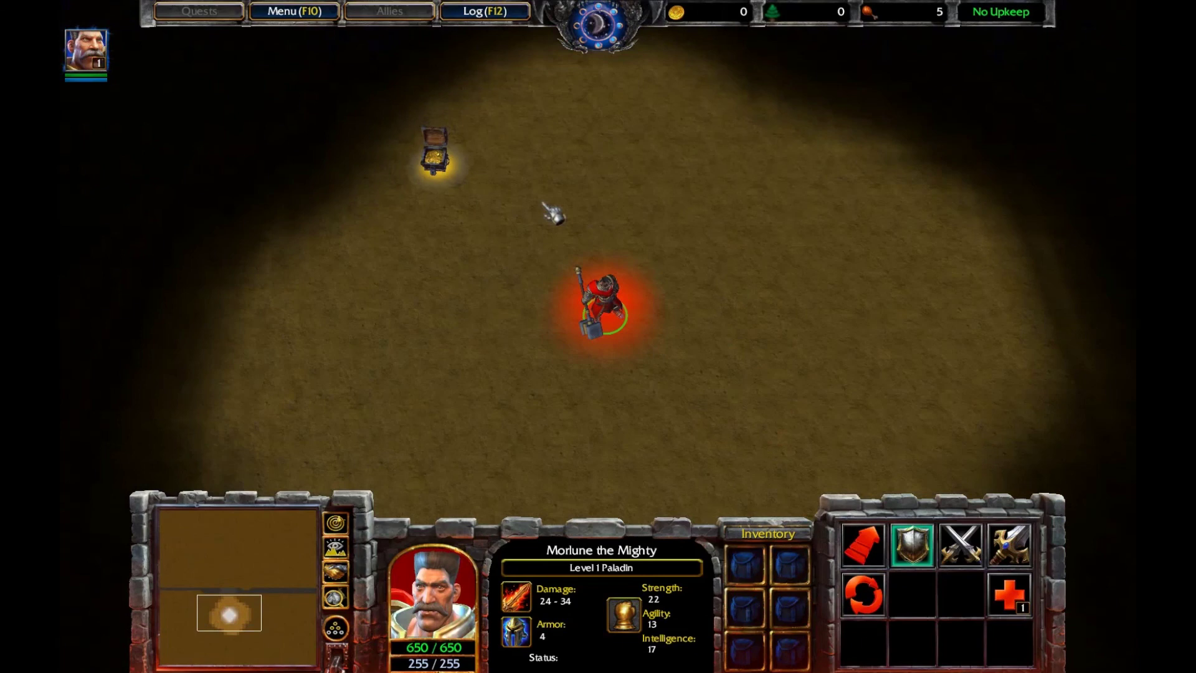
right_click(446, 173)
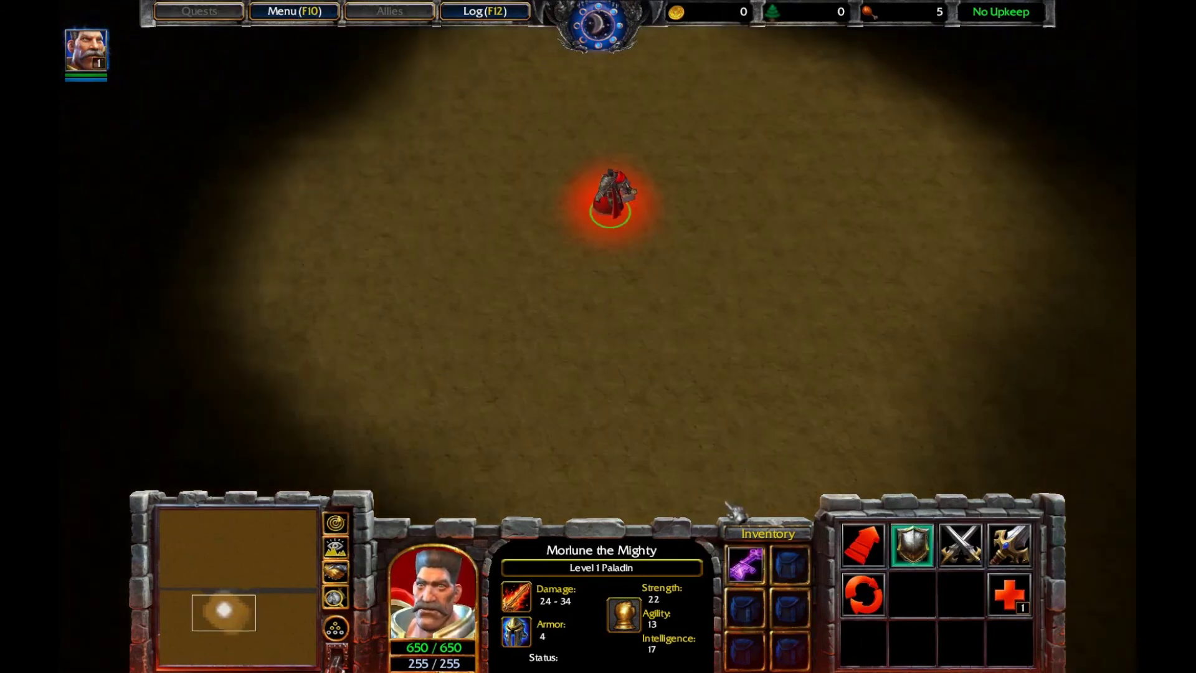
mouse_move(744, 562)
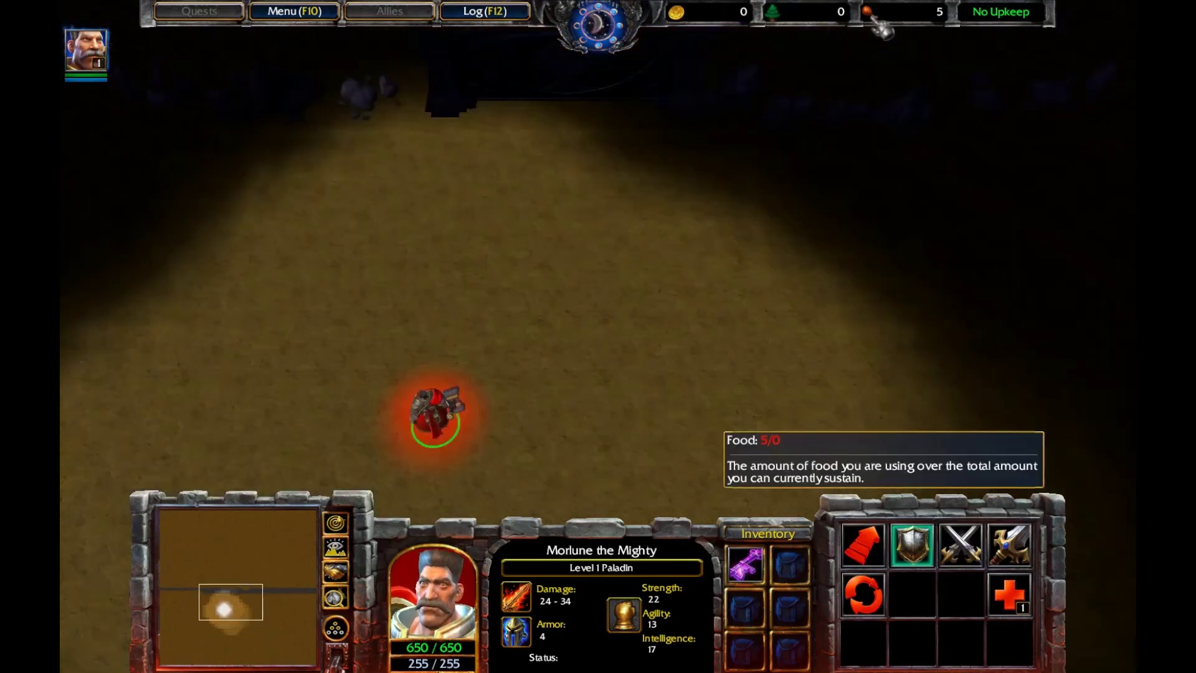
right_click(624, 369)
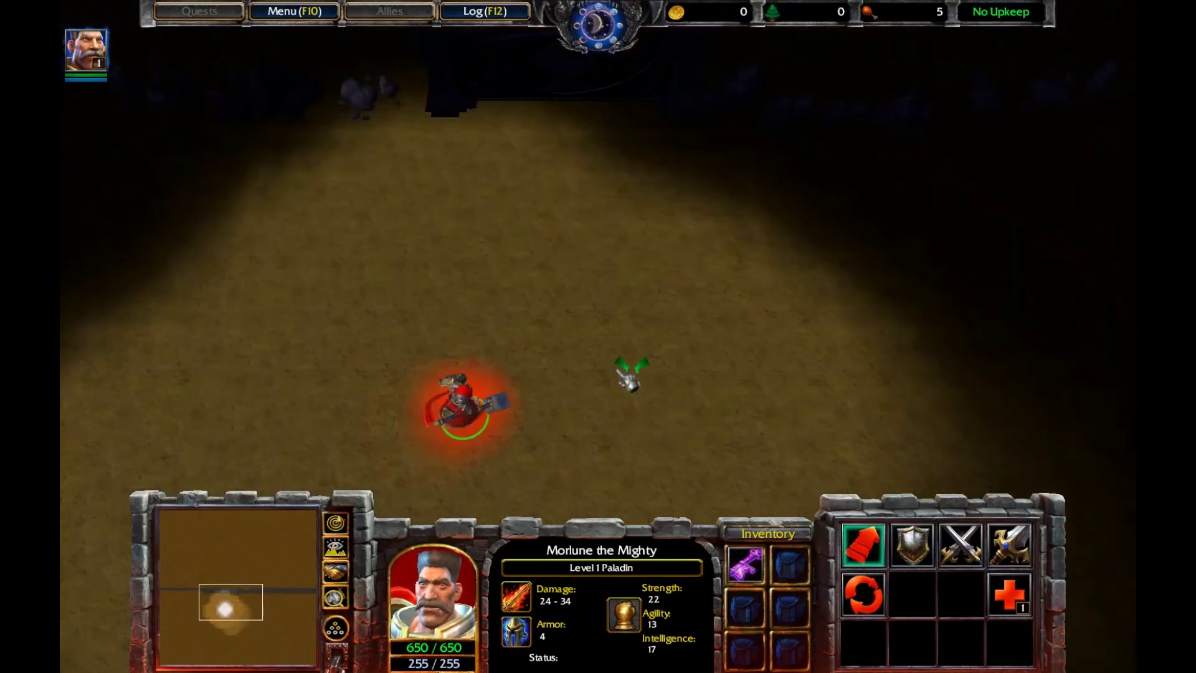
- Reveal the whole map by entering the cheat iseedeadpeople as a chat message
key(Return)
text(iseed)
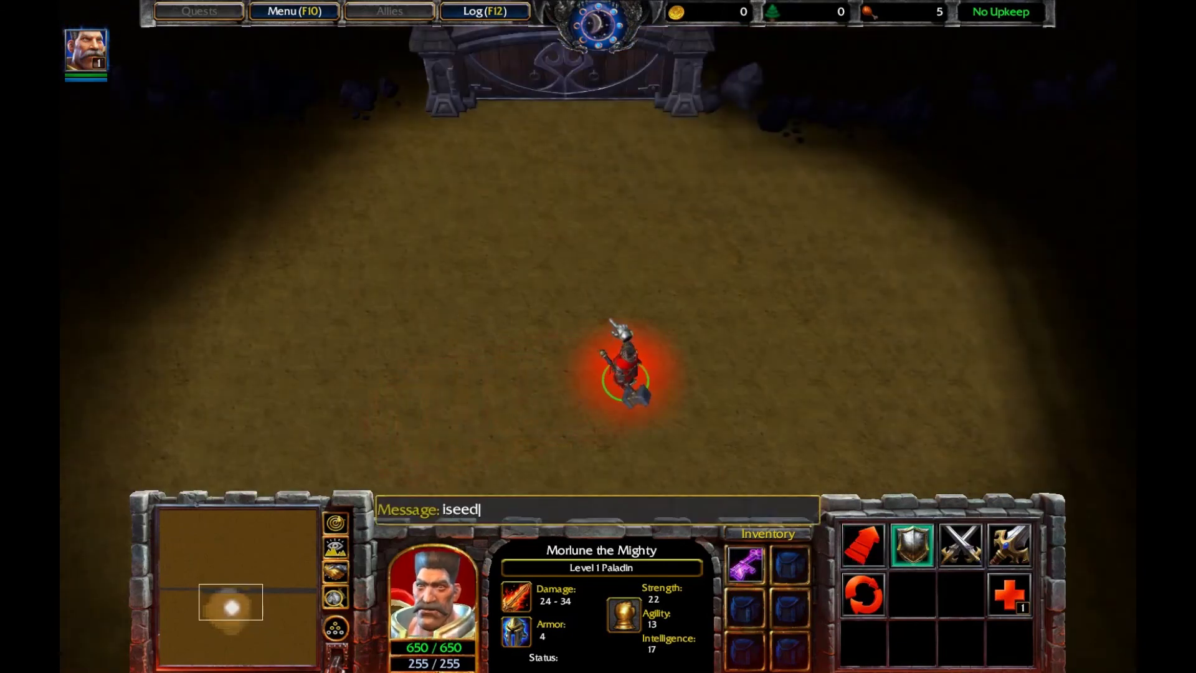
text(eadpeople)
key(Return)
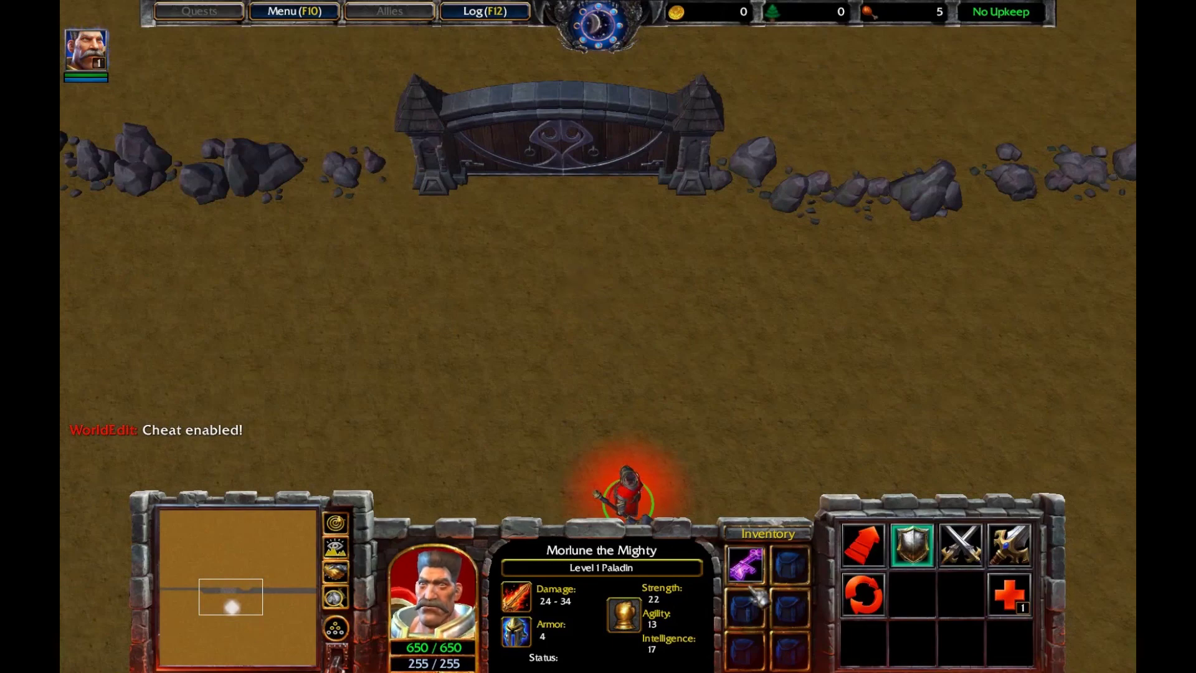
- Drop the Key from the Paladin's inventory onto the ground and walk him to the closed gate without it
right_click(746, 564)
click(601, 293)
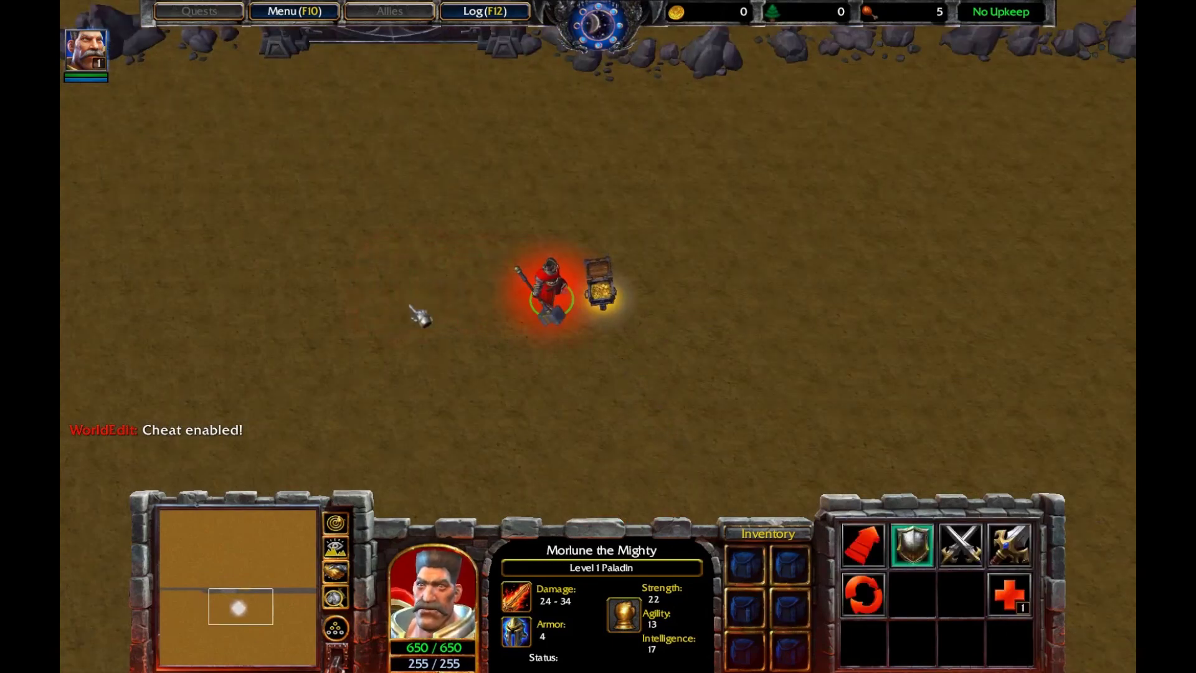
right_click(361, 292)
right_click(539, 97)
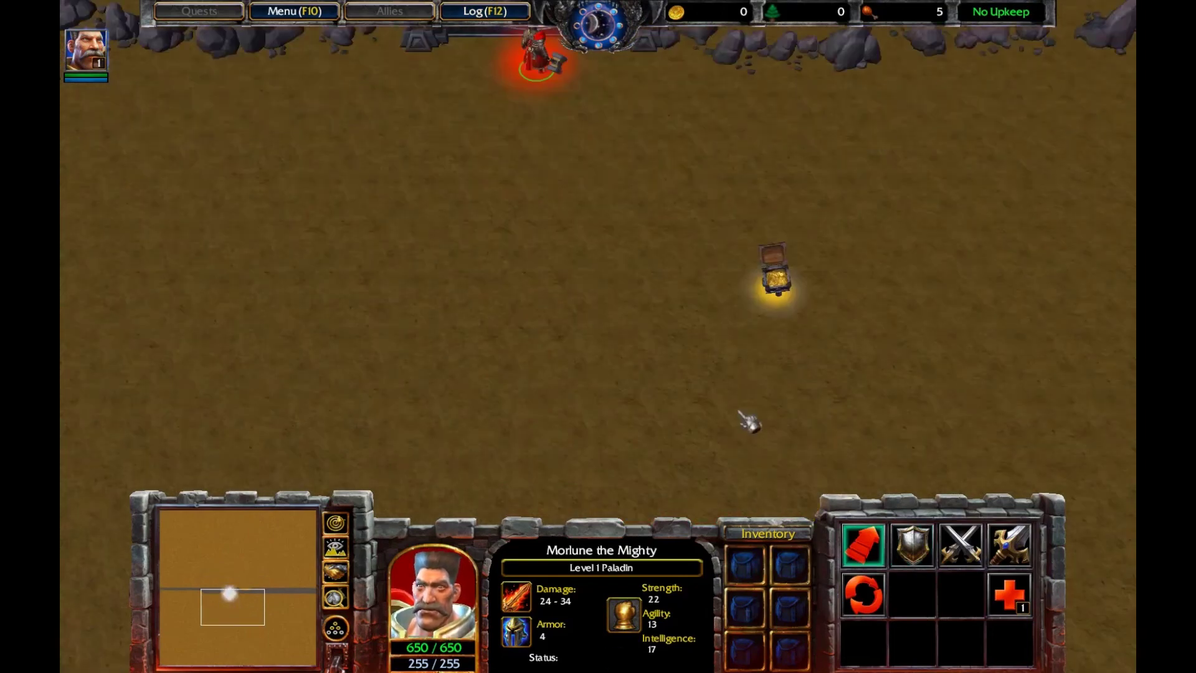
- Pick the Key back up with the Paladin, then walk him into the gate's region and back out to test the trigger
right_click(598, 246)
right_click(638, 273)
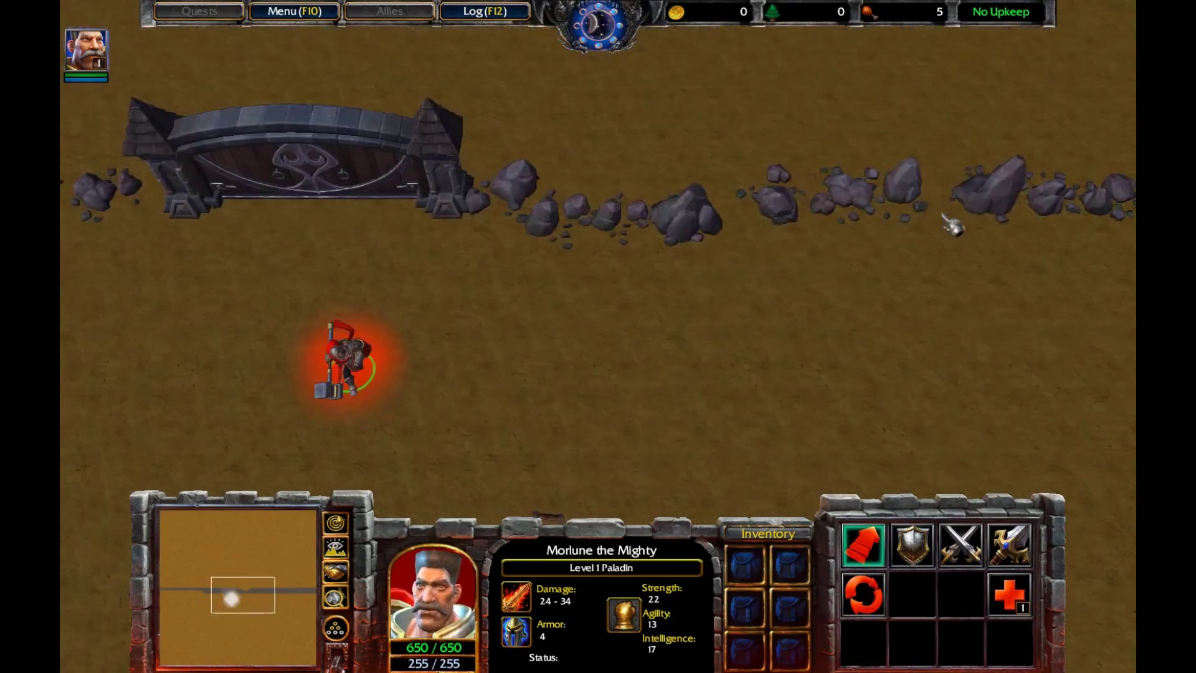
right_click(550, 310)
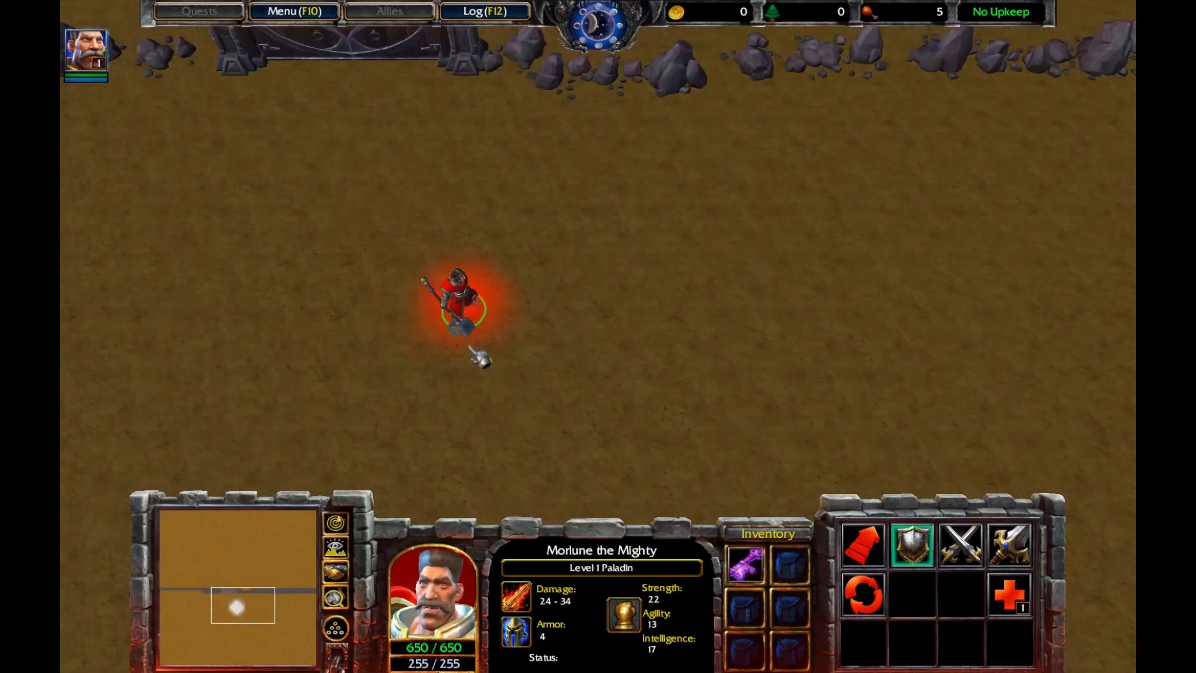
right_click(516, 212)
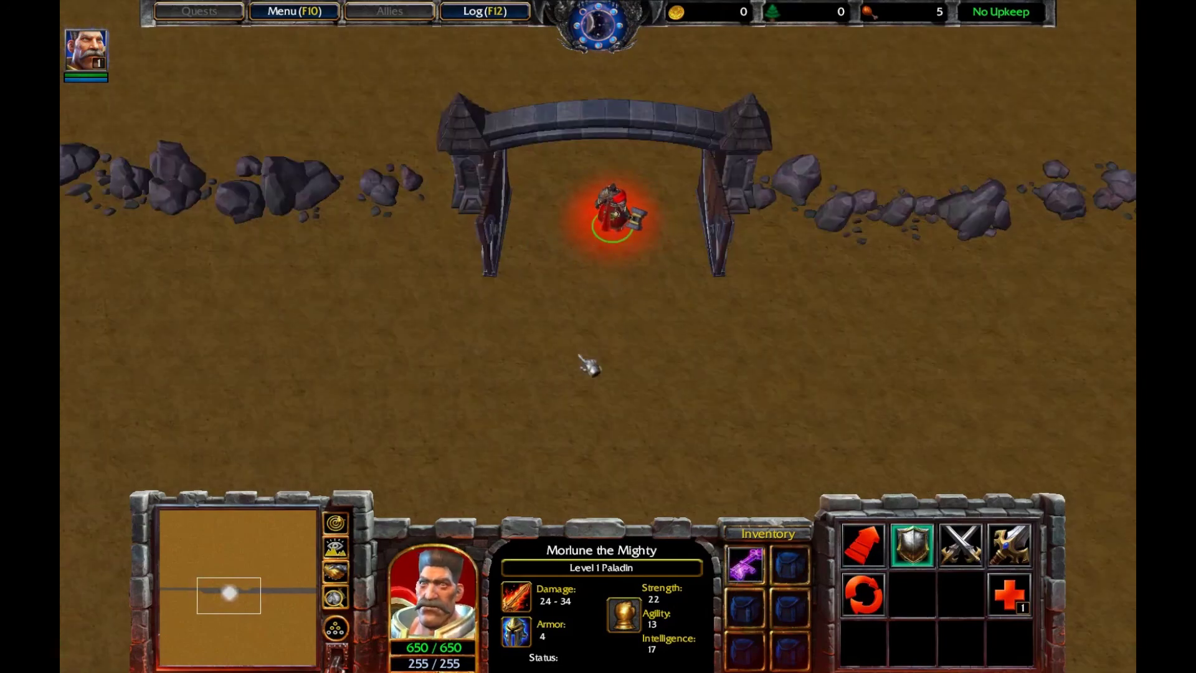
right_click(578, 347)
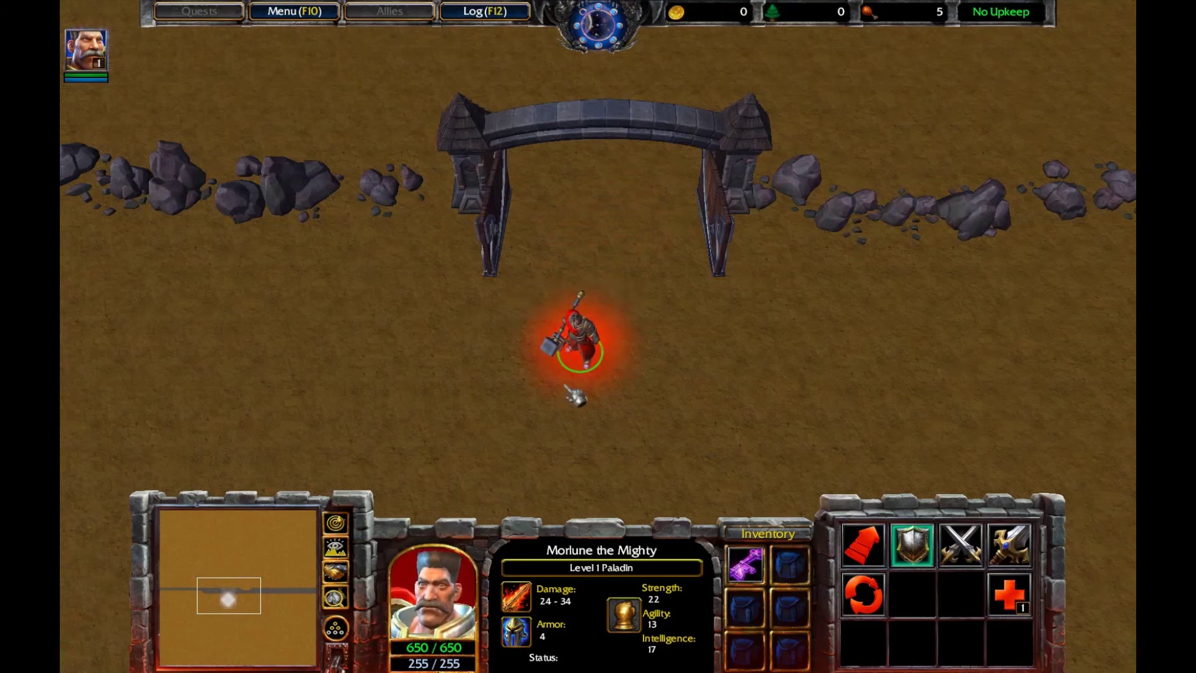
mouse_move(762, 580)
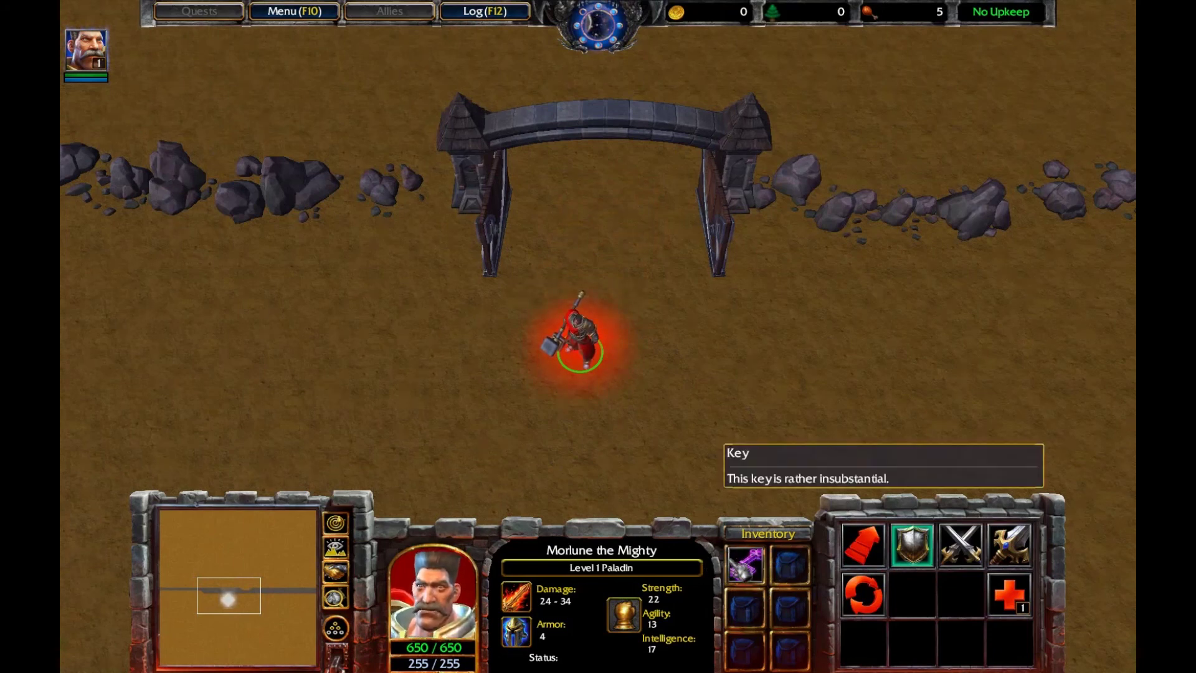